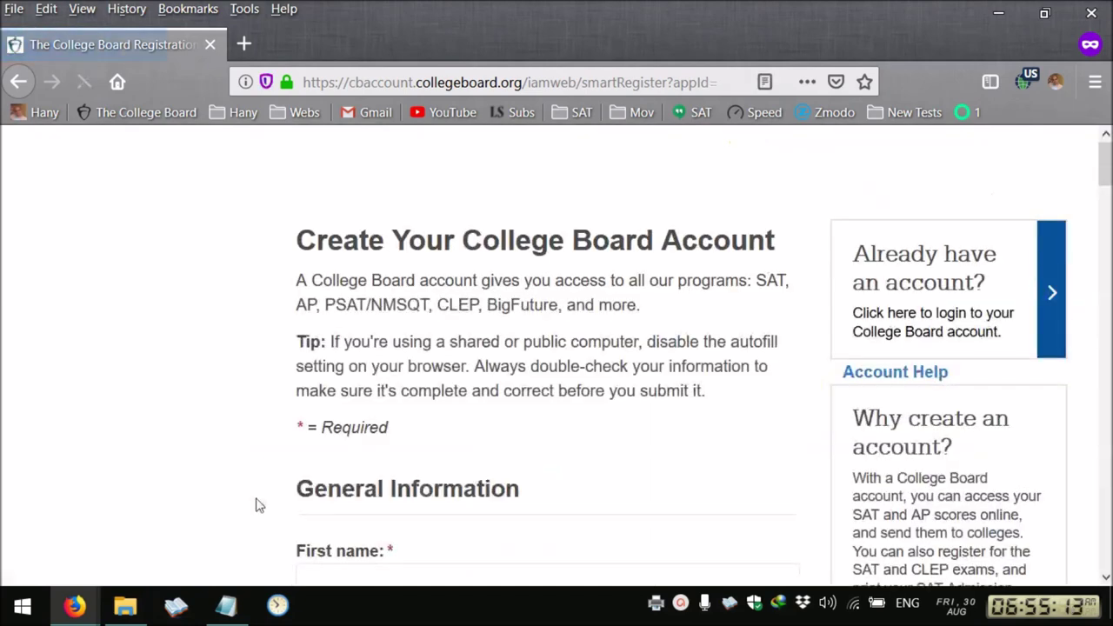
Enter the student's first name, middle initial and last name in the registration form
scroll(403, 464, down, 1)
click(404, 464)
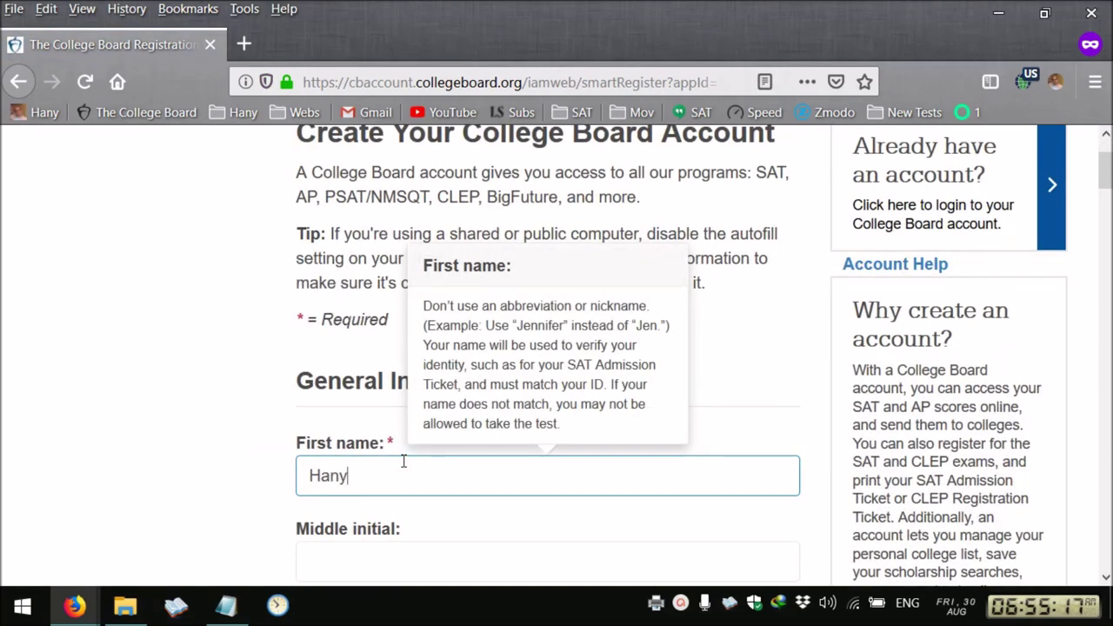
scroll(174, 472, down, 3)
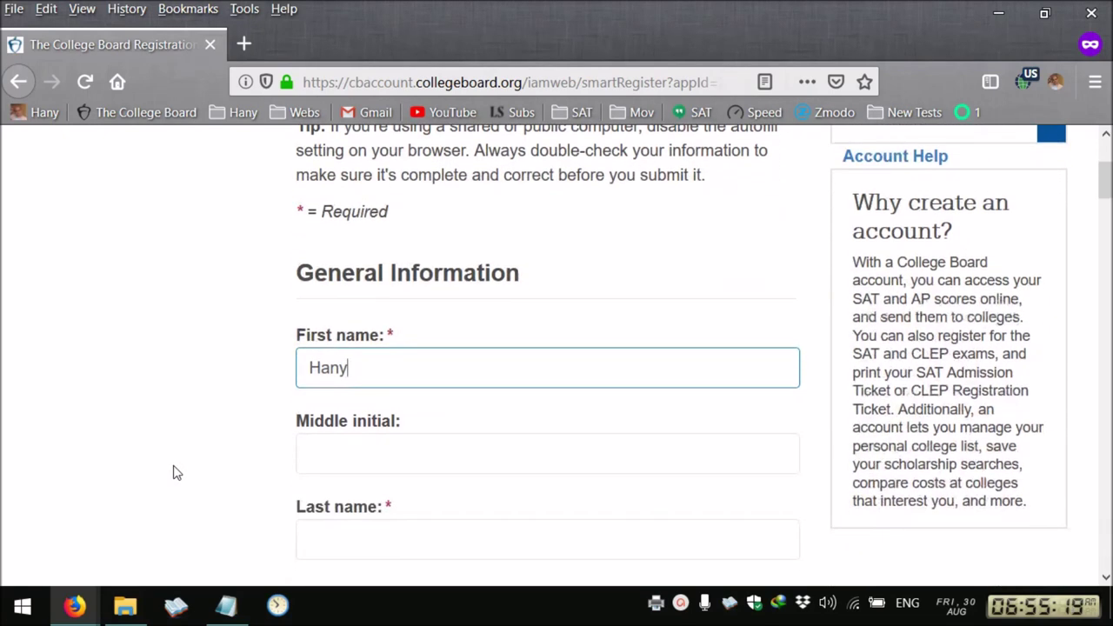
click(356, 457)
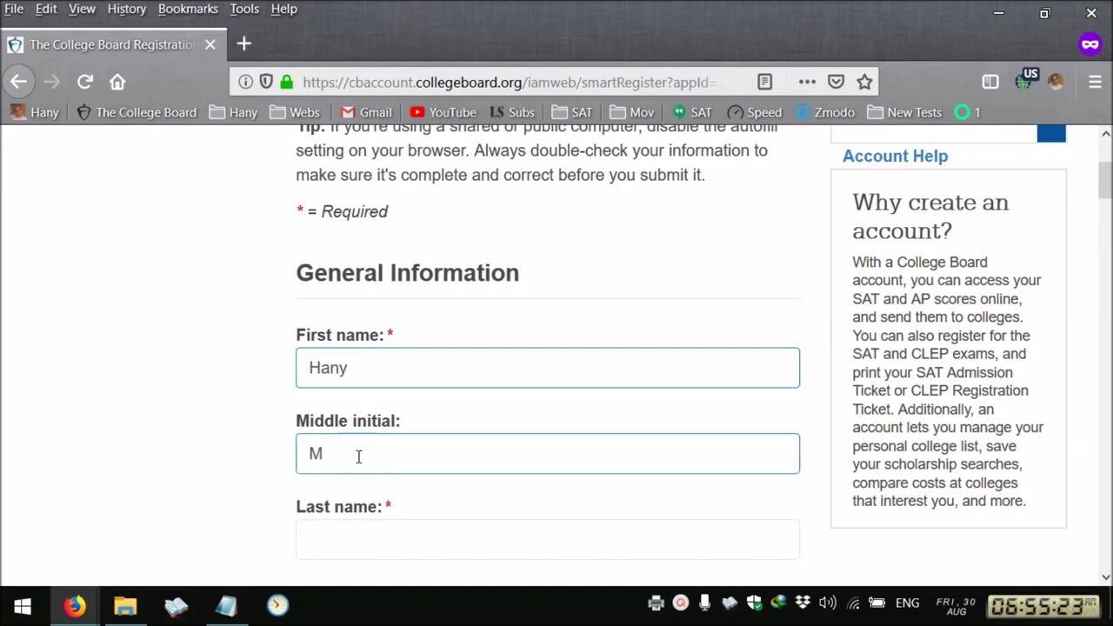
scroll(356, 454, down, 6)
click(331, 322)
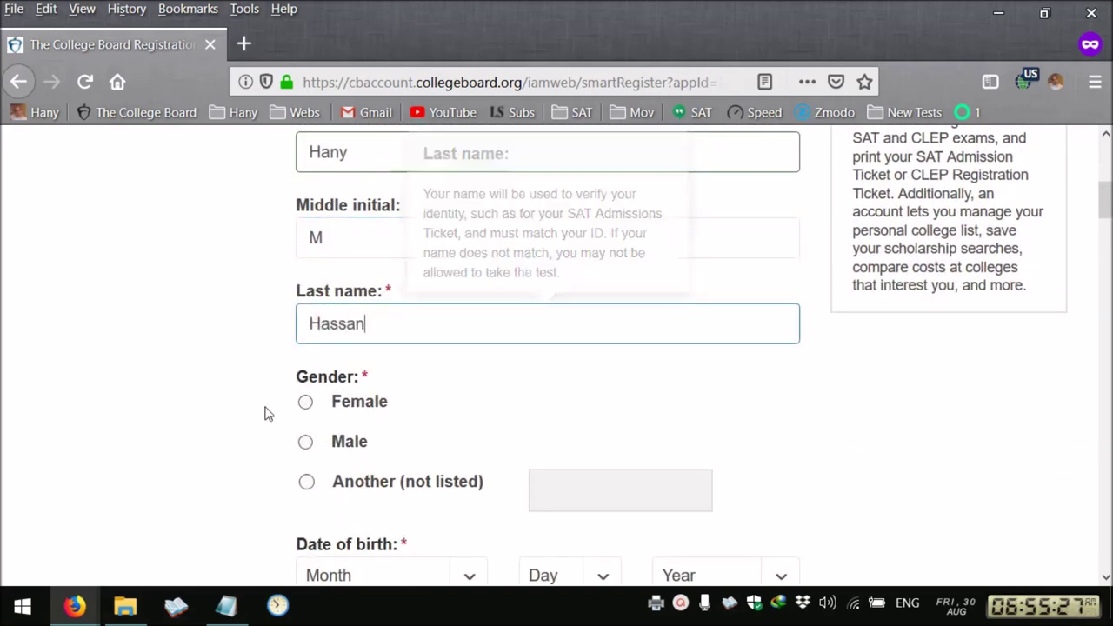
Set gender to Male and date of birth to April 06, 2005
click(305, 441)
scroll(257, 452, down, 3)
scroll(258, 452, down, 2)
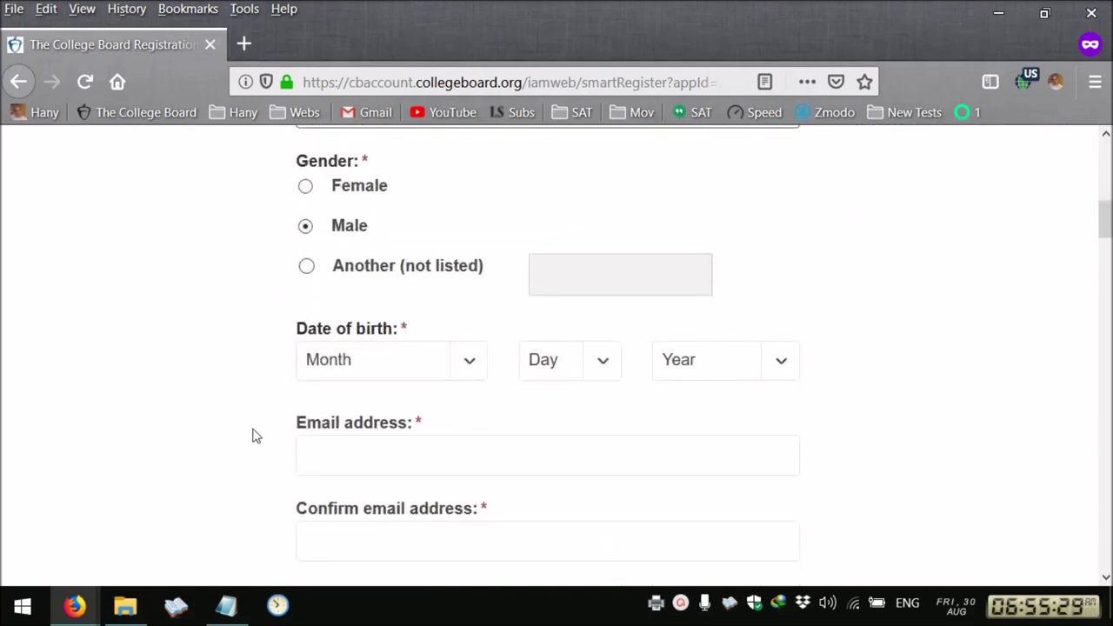
click(402, 360)
click(408, 265)
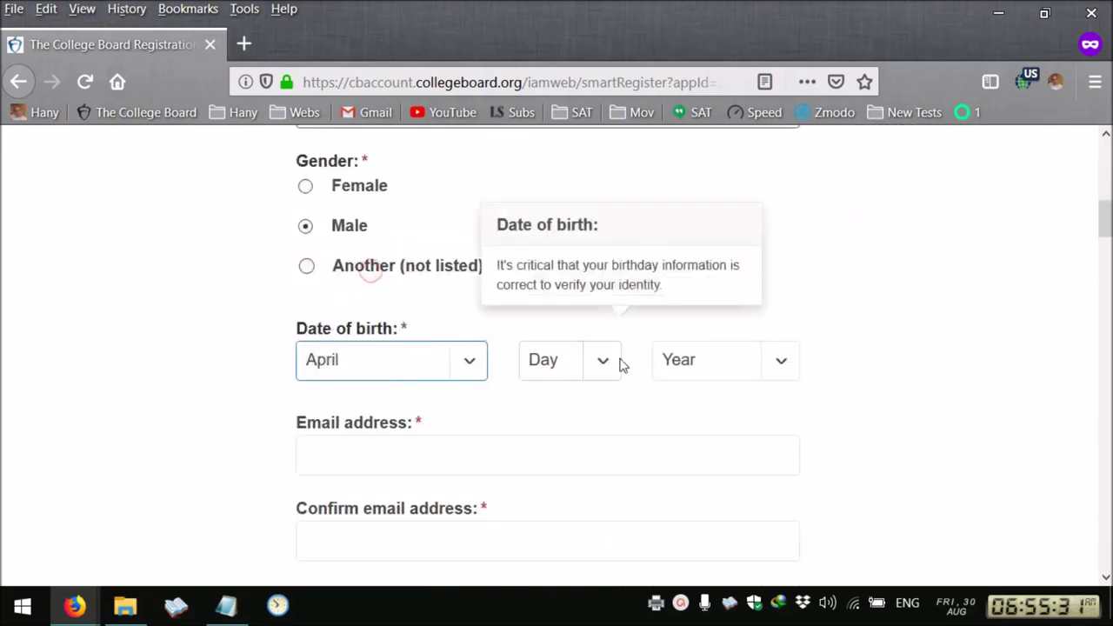
click(576, 356)
click(567, 318)
click(720, 365)
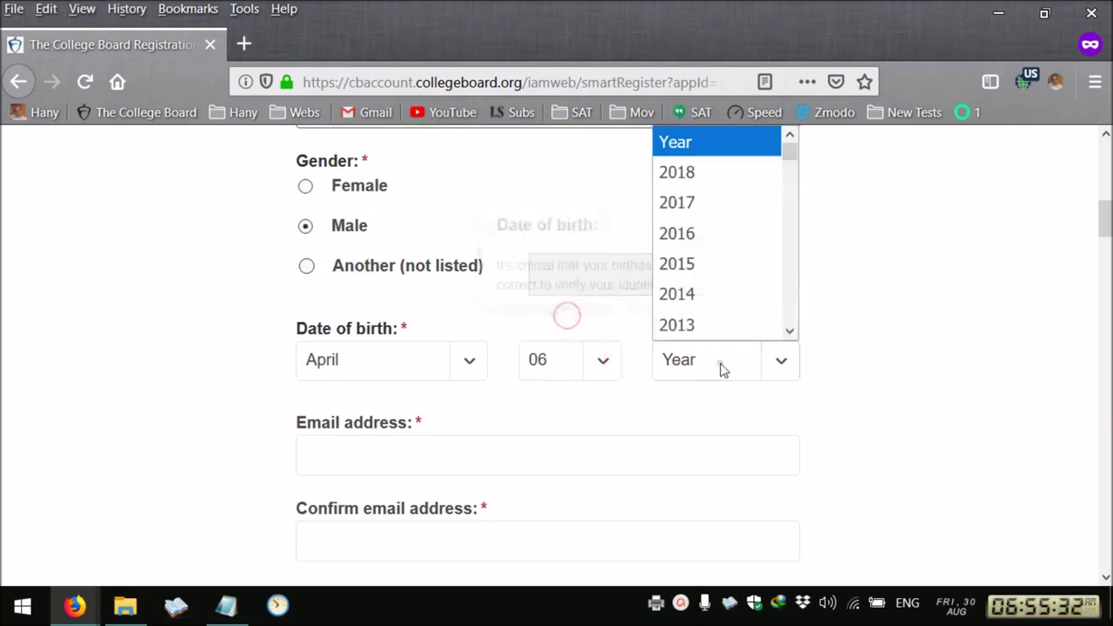
scroll(710, 317, down, 3)
click(710, 303)
scroll(241, 457, down, 2)
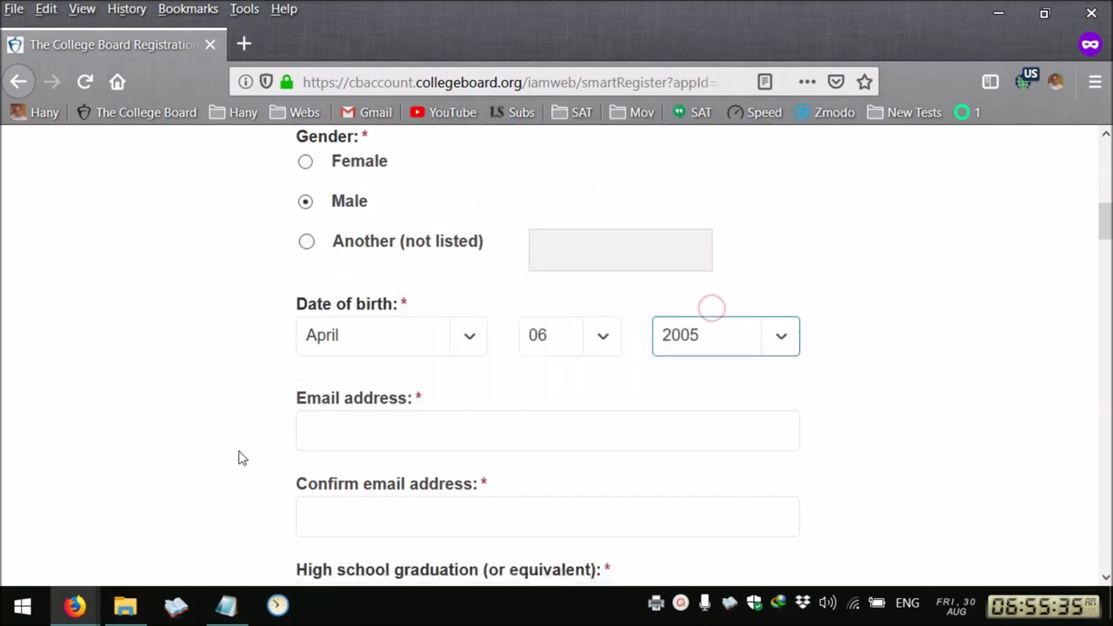
Switch to the Notepad notes and select the email address line
click(226, 605)
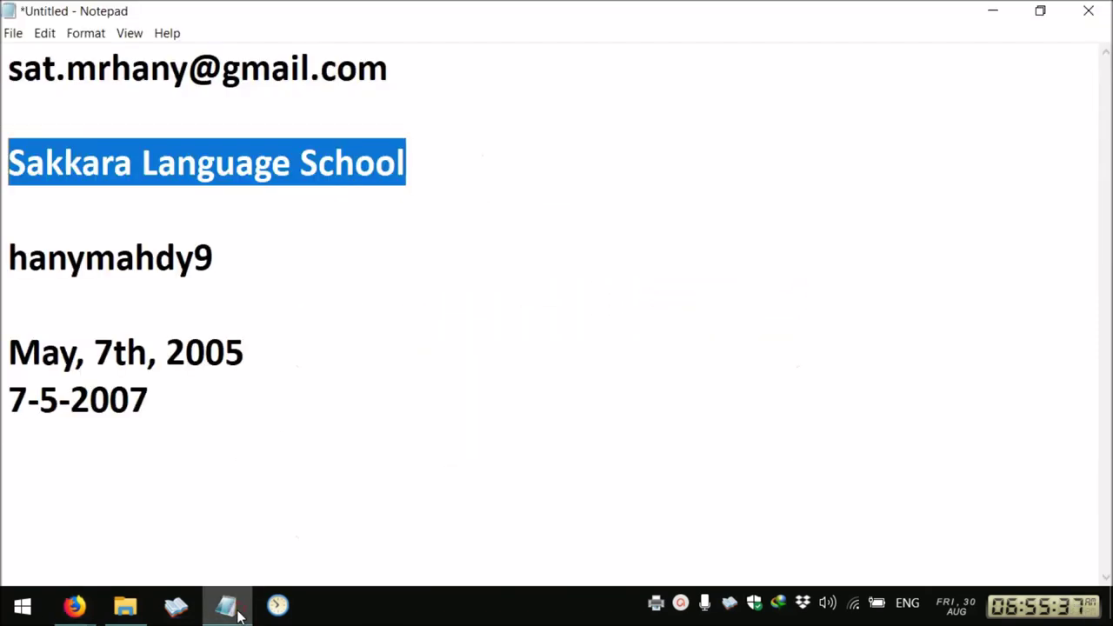
click(484, 74)
double_click(486, 77)
key(ctrl+c)
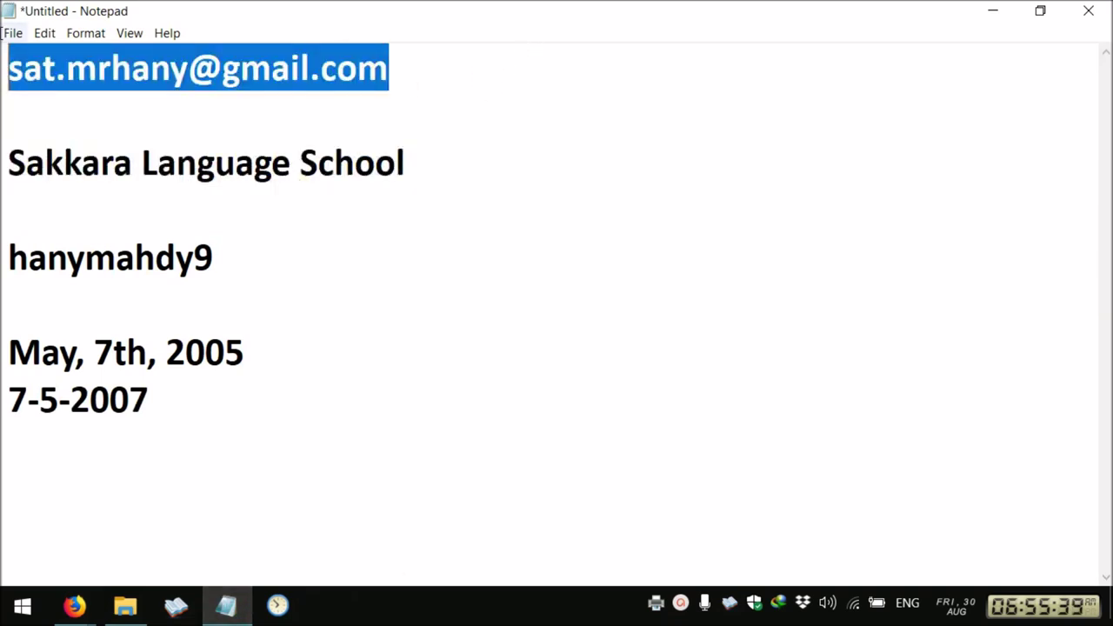
Paste and correct the email address, then paste it into Confirm email address
mouse_move(74, 605)
click(292, 543)
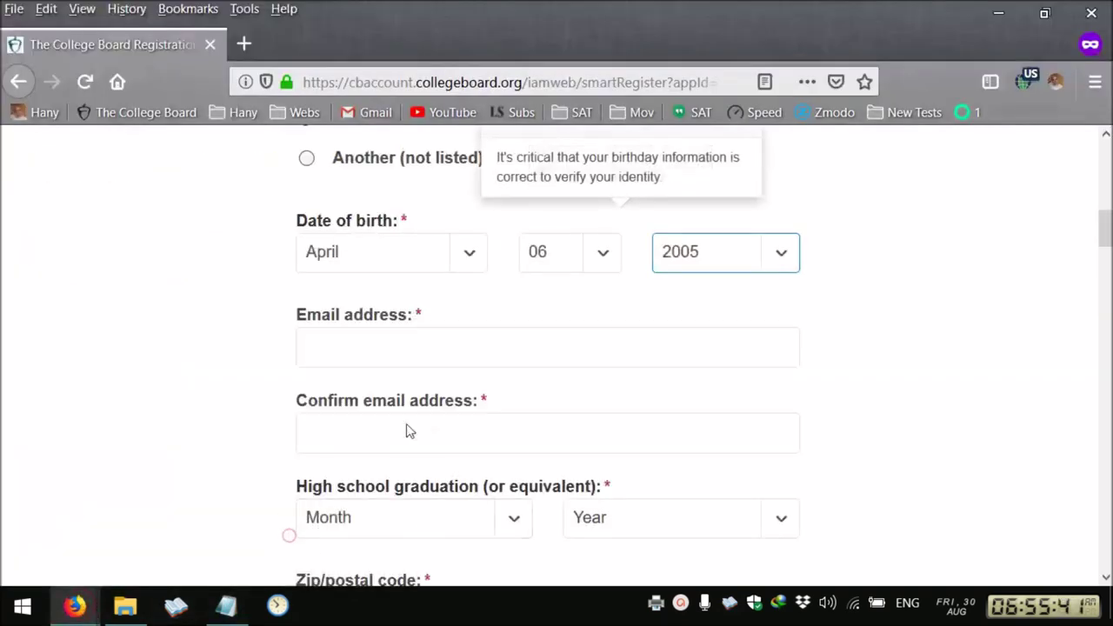
click(365, 328)
key(ctrl+v)
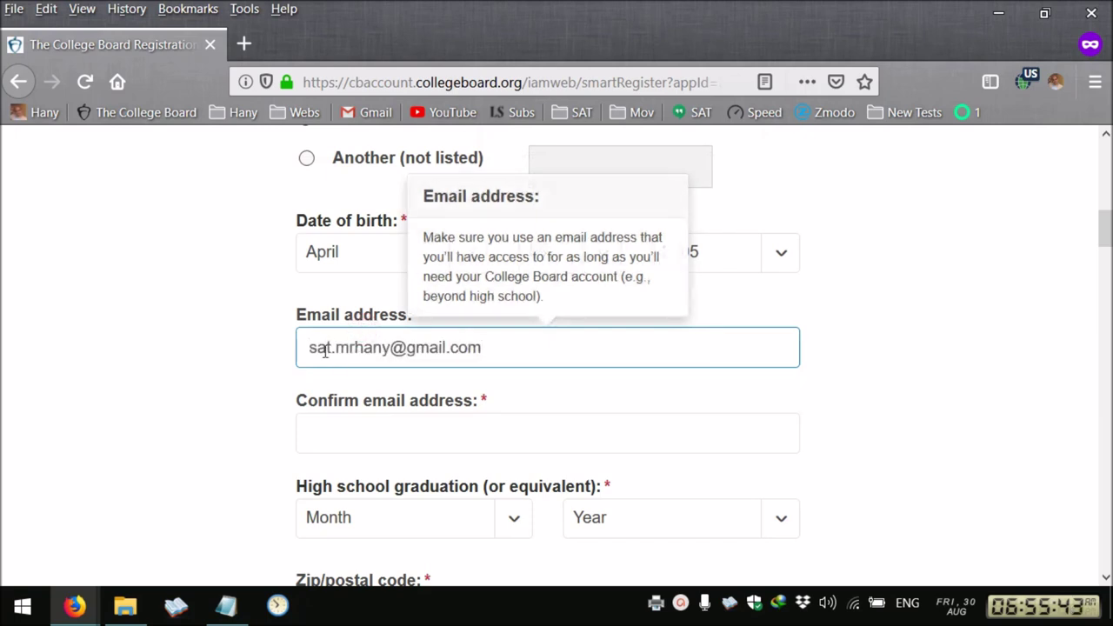
double_click(318, 348)
text(school)
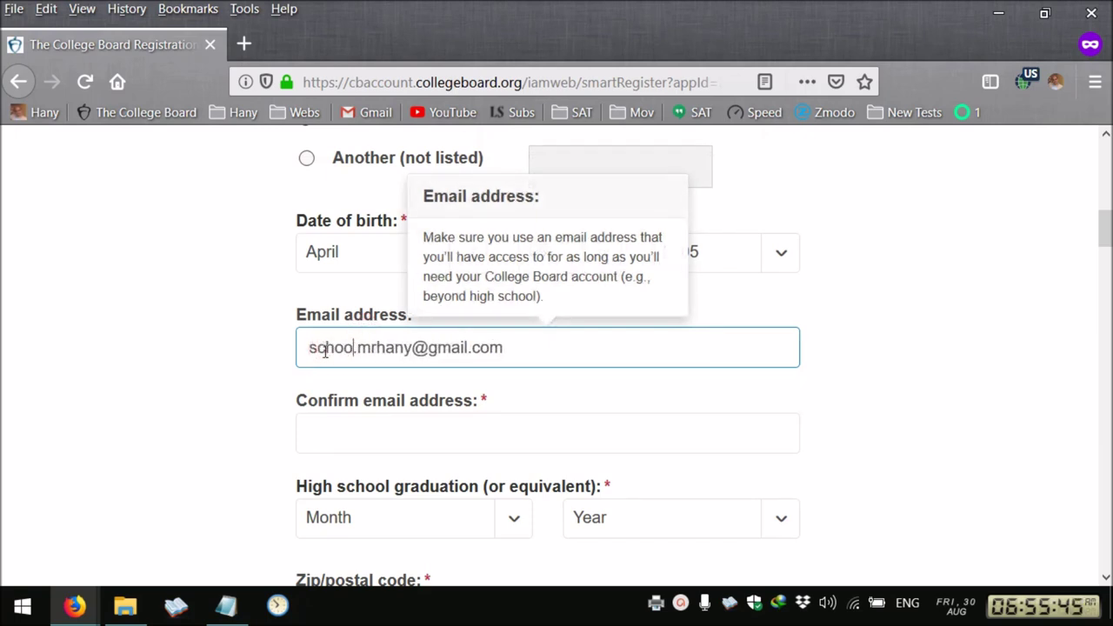
drag(539, 346, 60, 305)
key(ctrl+c)
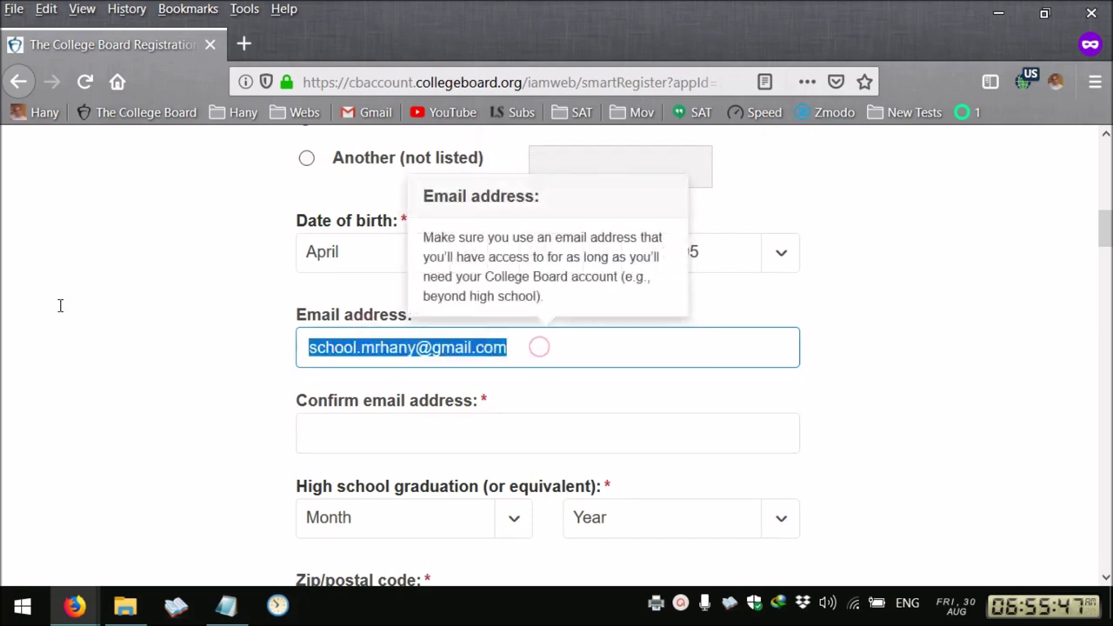
click(327, 426)
key(ctrl+v)
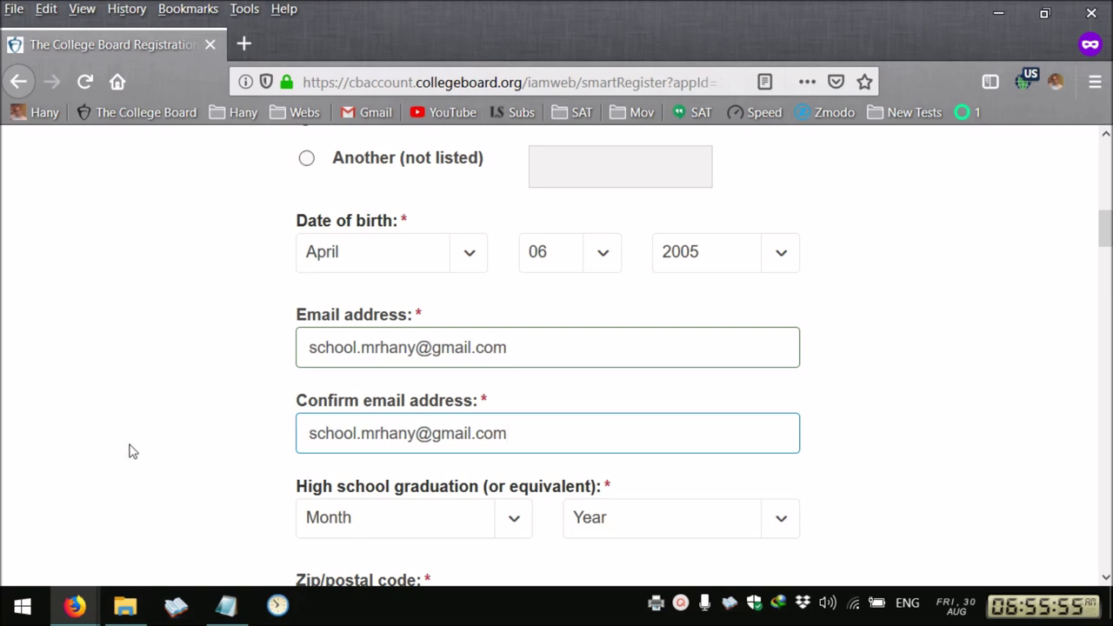
Set graduation date to June 2022 and mark the address as outside the U.S
scroll(130, 450, down, 2)
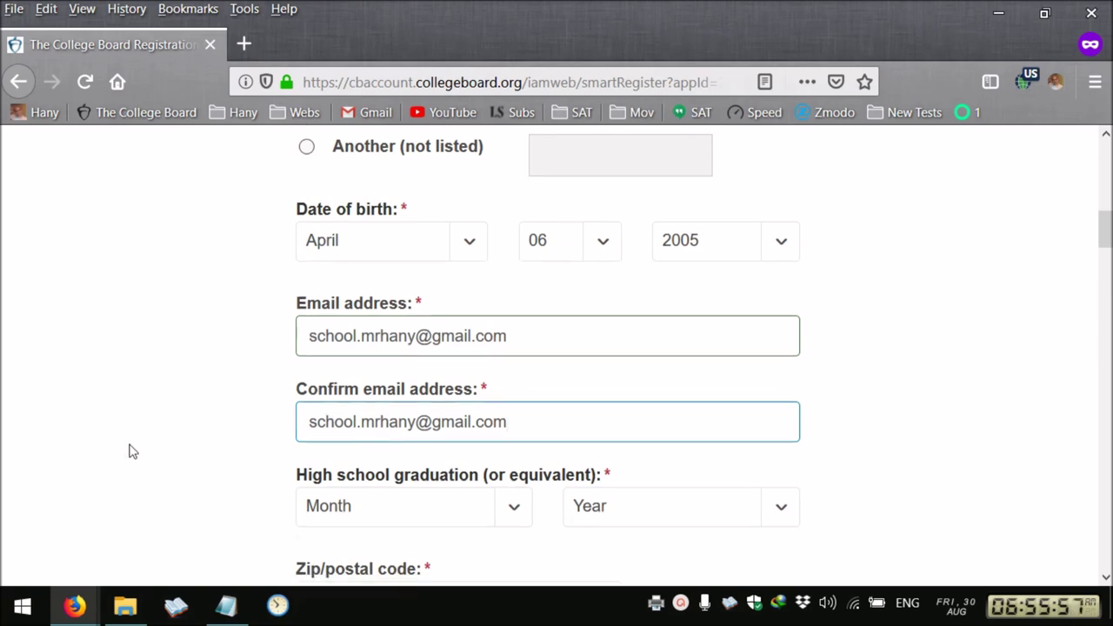
click(459, 411)
click(420, 315)
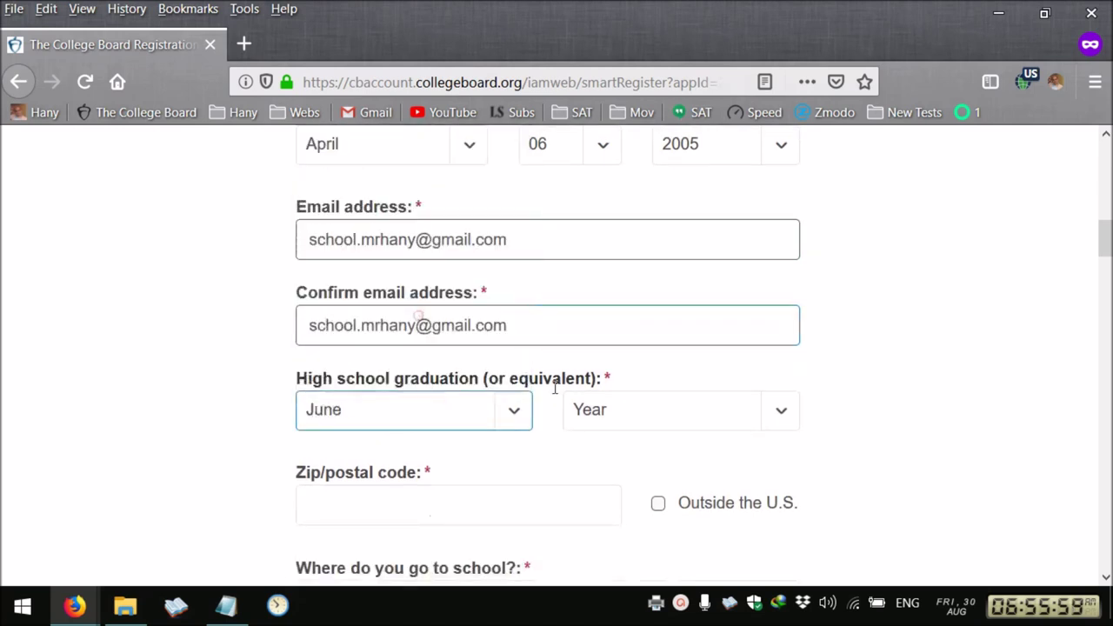
click(649, 419)
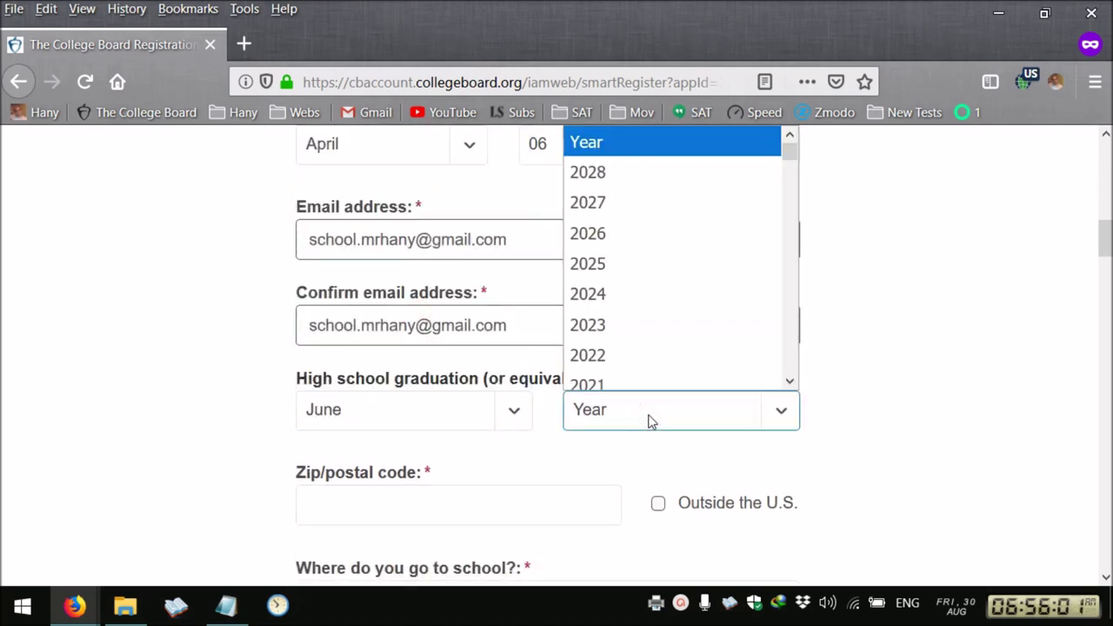
scroll(652, 400, down, 1)
click(638, 340)
scroll(423, 432, down, 2)
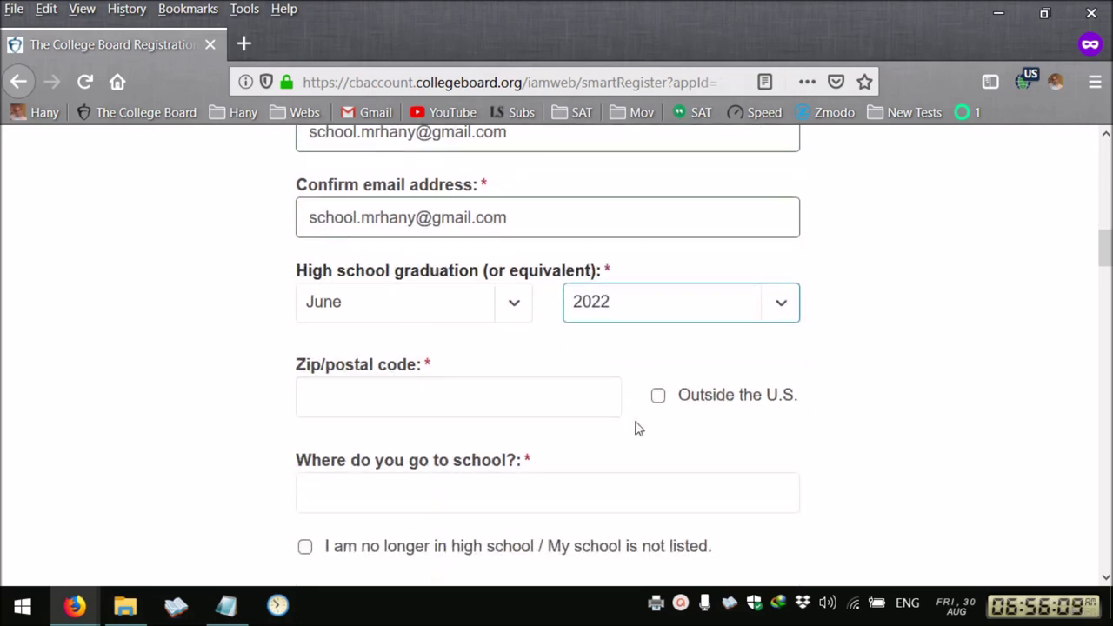
click(658, 397)
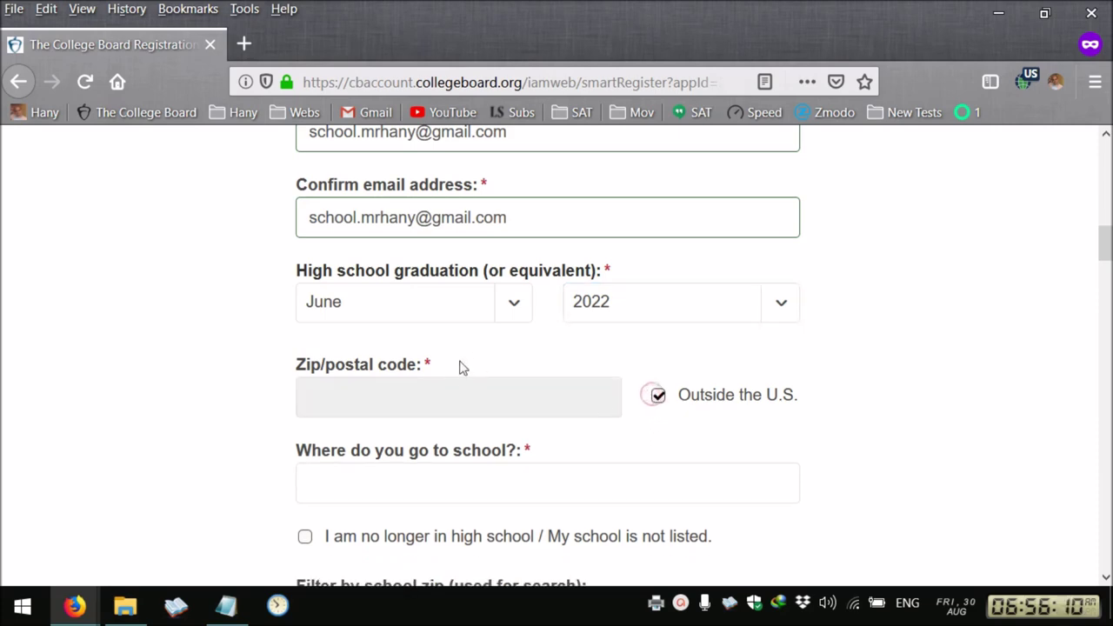
scroll(460, 368, down, 2)
In the Notepad notes, select the school name Sakkara Language School
click(226, 605)
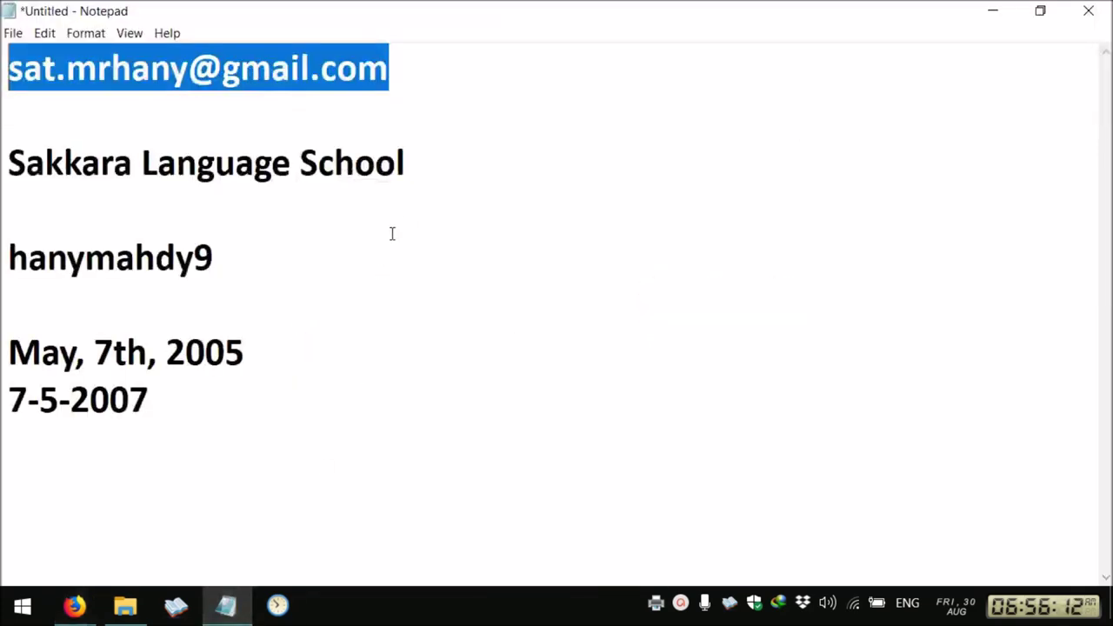
click(70, 189)
drag(426, 199, 5, 148)
key(ctrl+c)
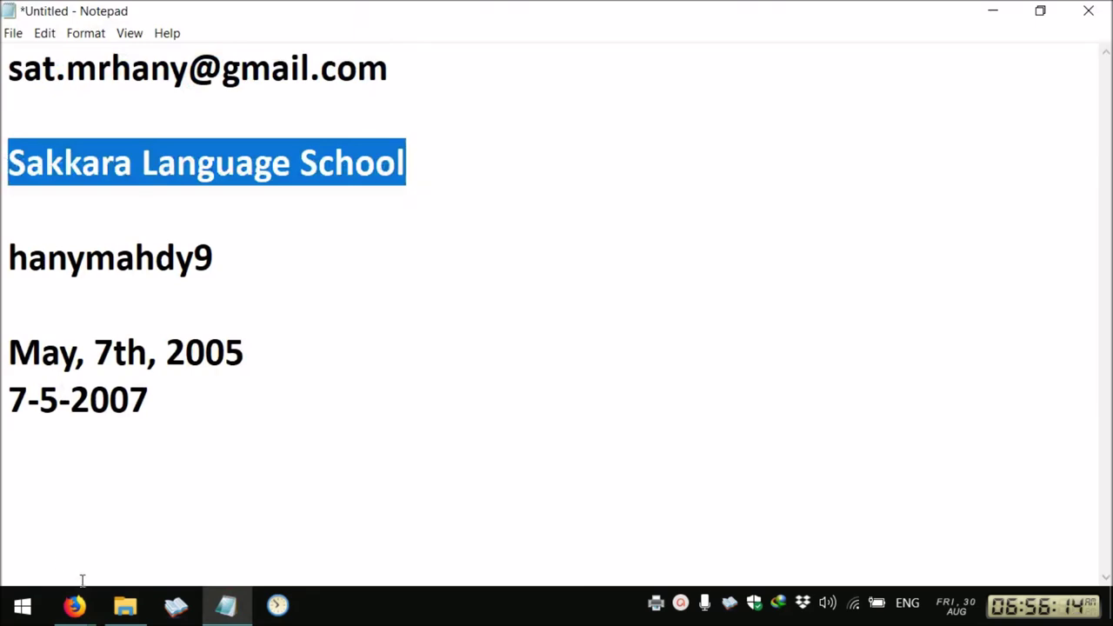
Paste the school name into the school question and indicate the school is not listed
mouse_move(75, 605)
click(356, 546)
click(348, 370)
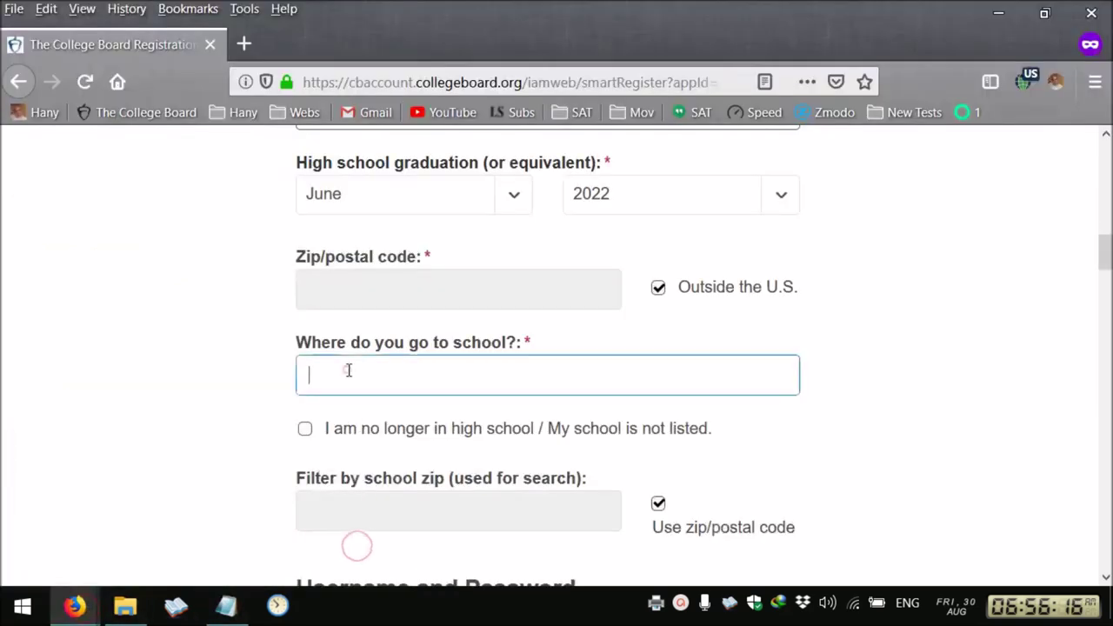
key(ctrl+v)
click(131, 361)
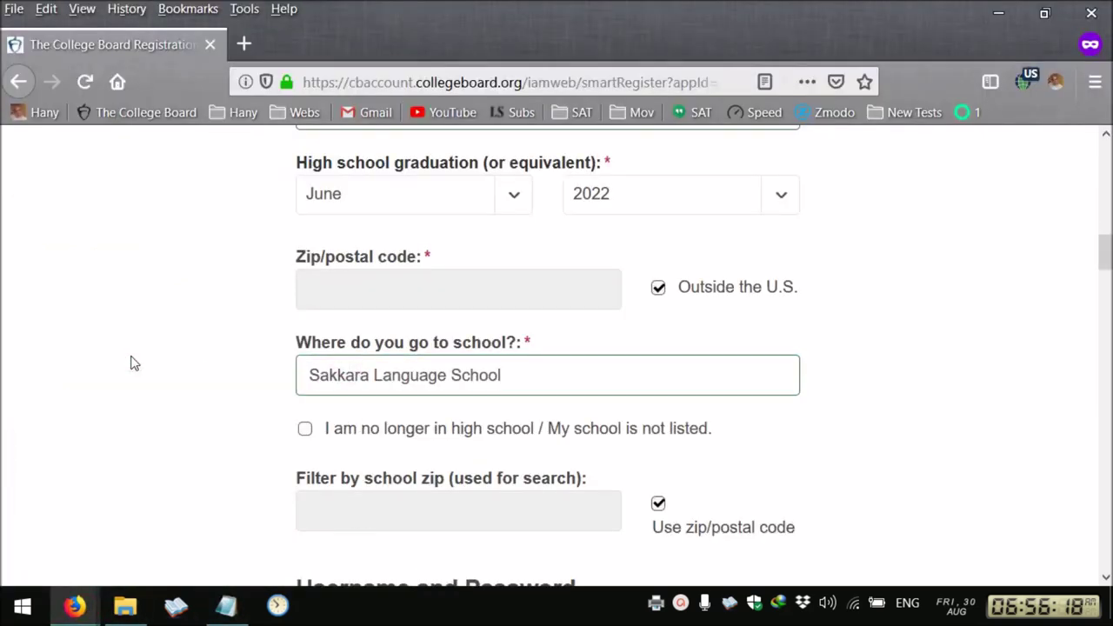
scroll(130, 363, down, 2)
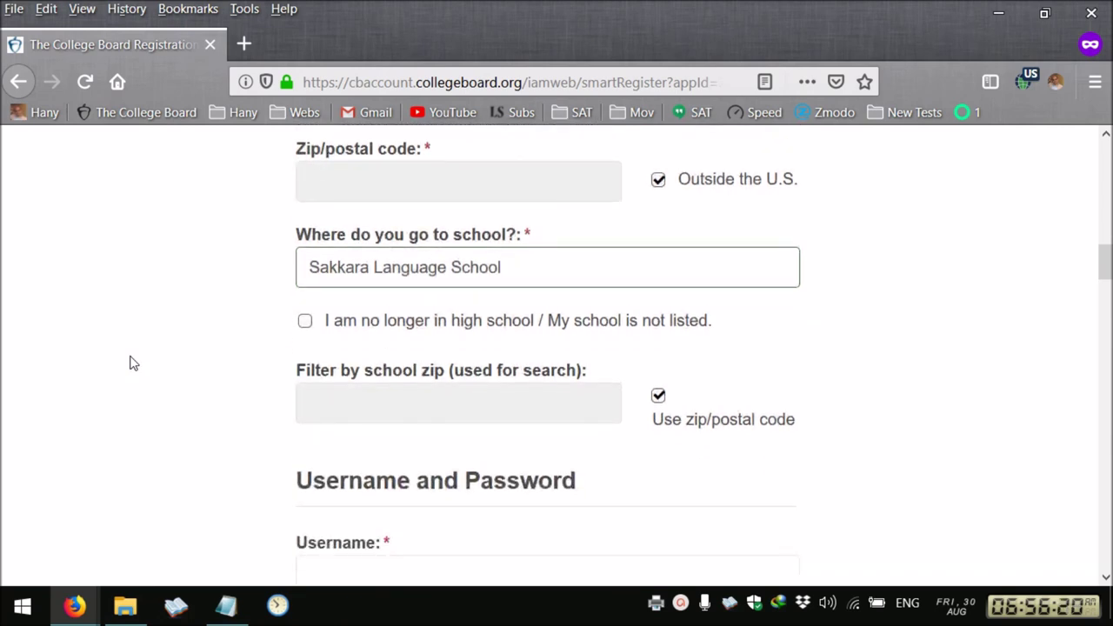
click(306, 321)
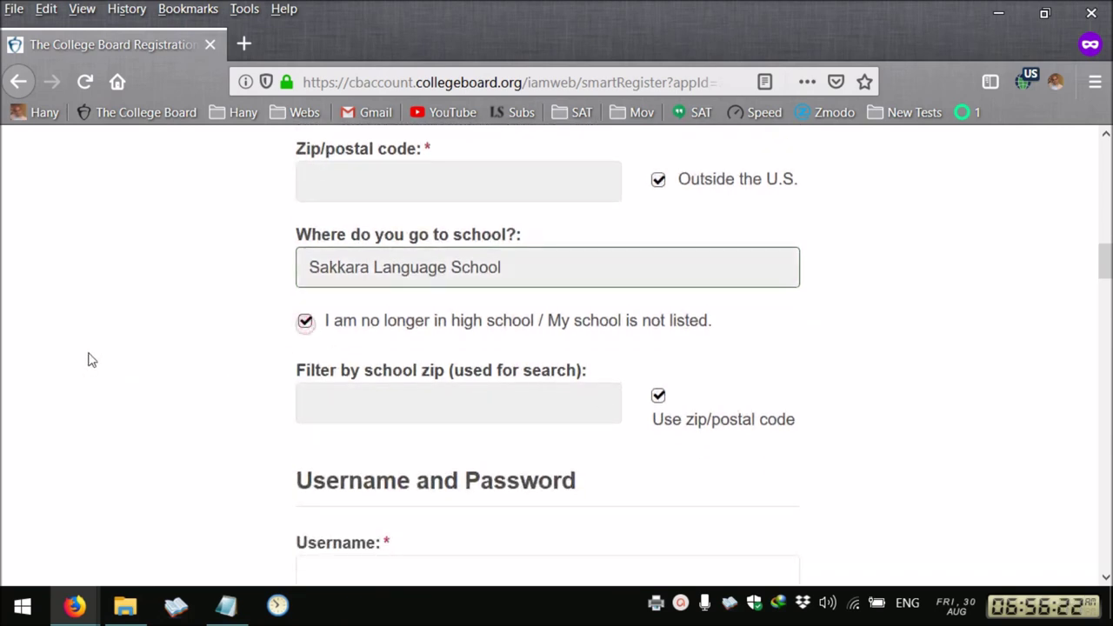
Enter the new account's username
scroll(155, 359, down, 1)
scroll(155, 359, down, 1)
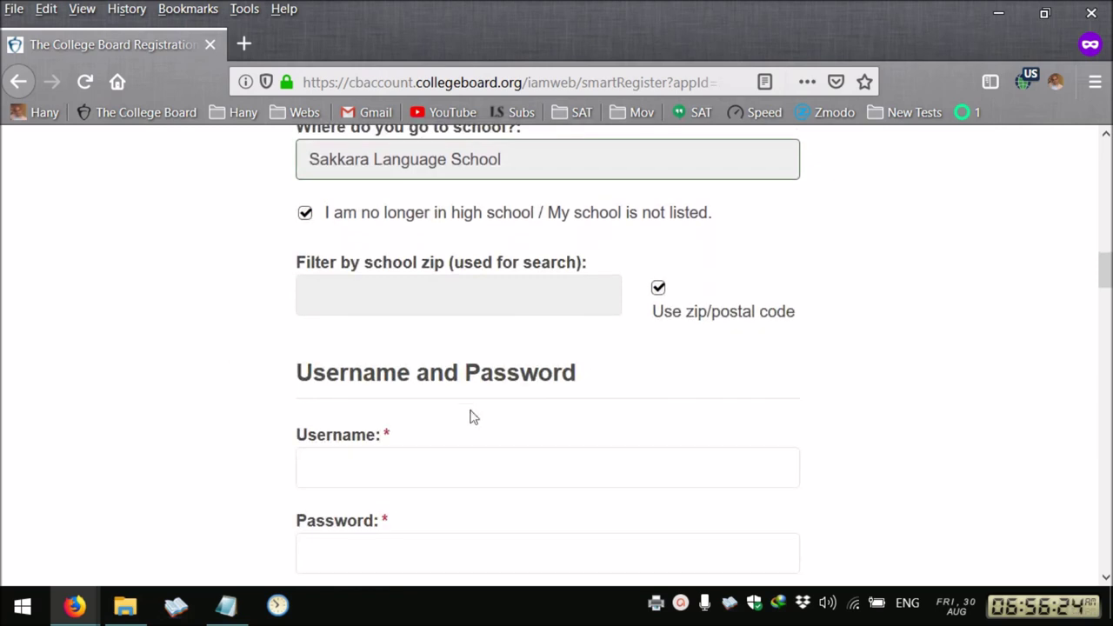
click(412, 460)
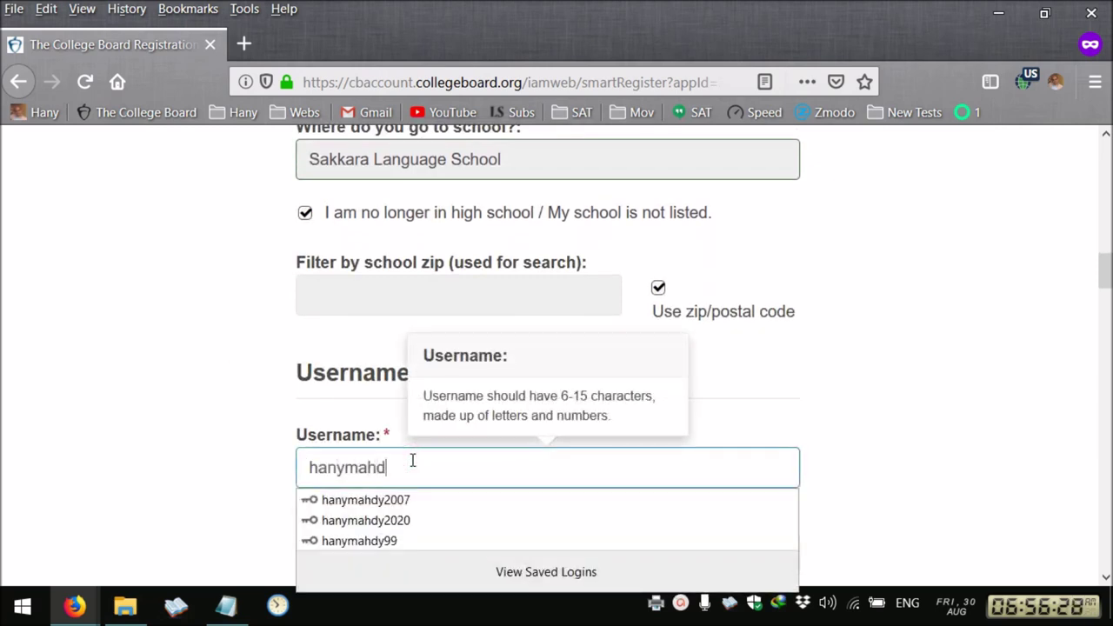
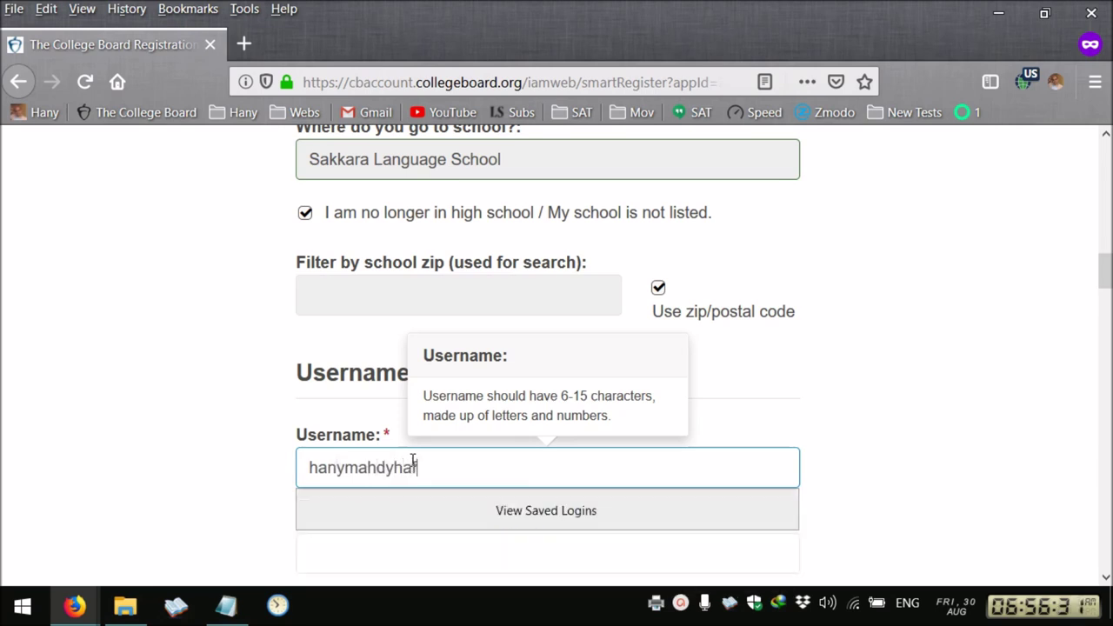
click(171, 450)
scroll(330, 479, down, 2)
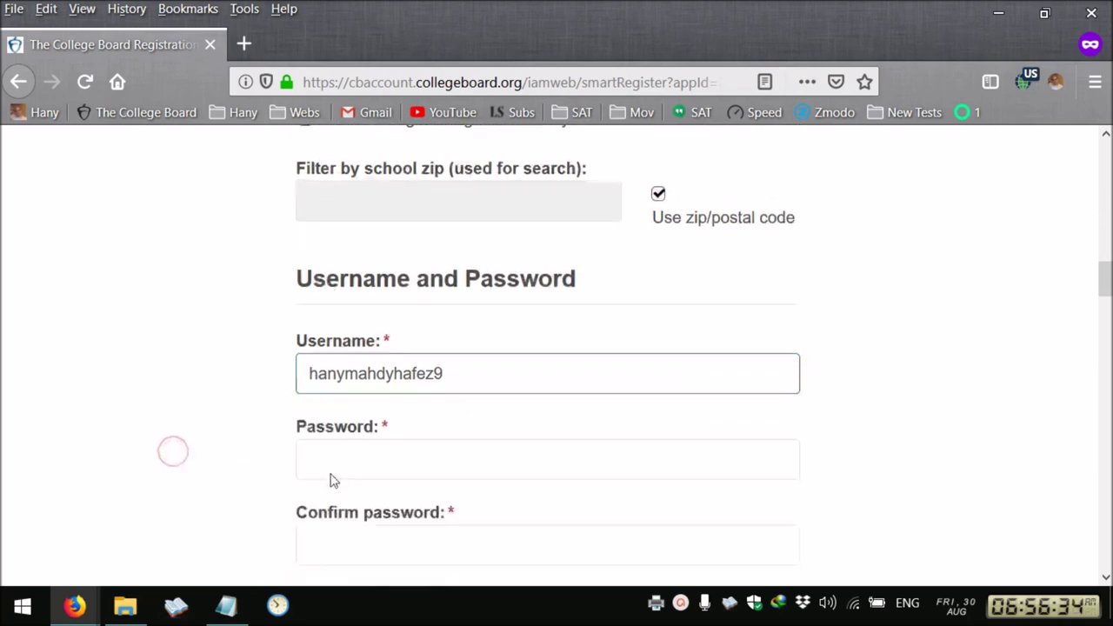
Type the account password and the same password in the confirmation field
click(368, 453)
text(H)
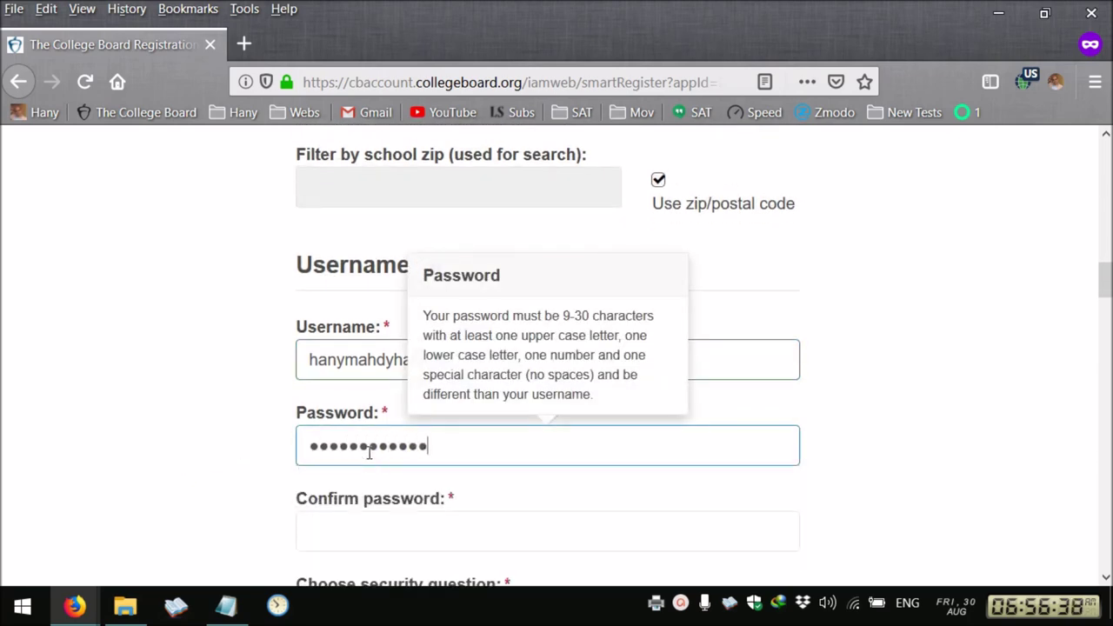
click(338, 515)
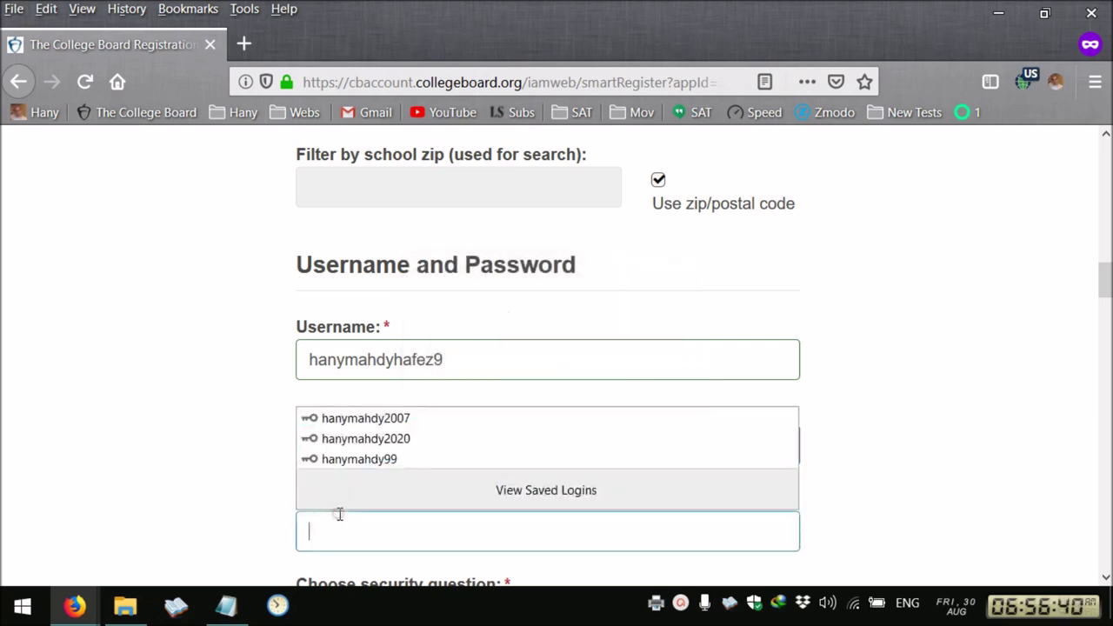
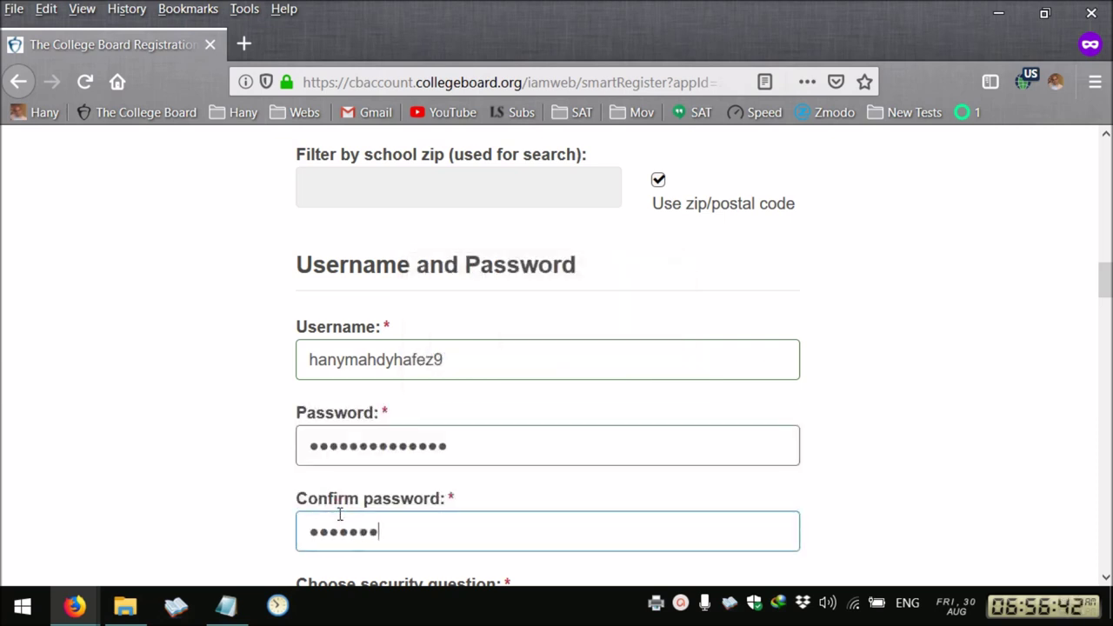
scroll(223, 395, down, 3)
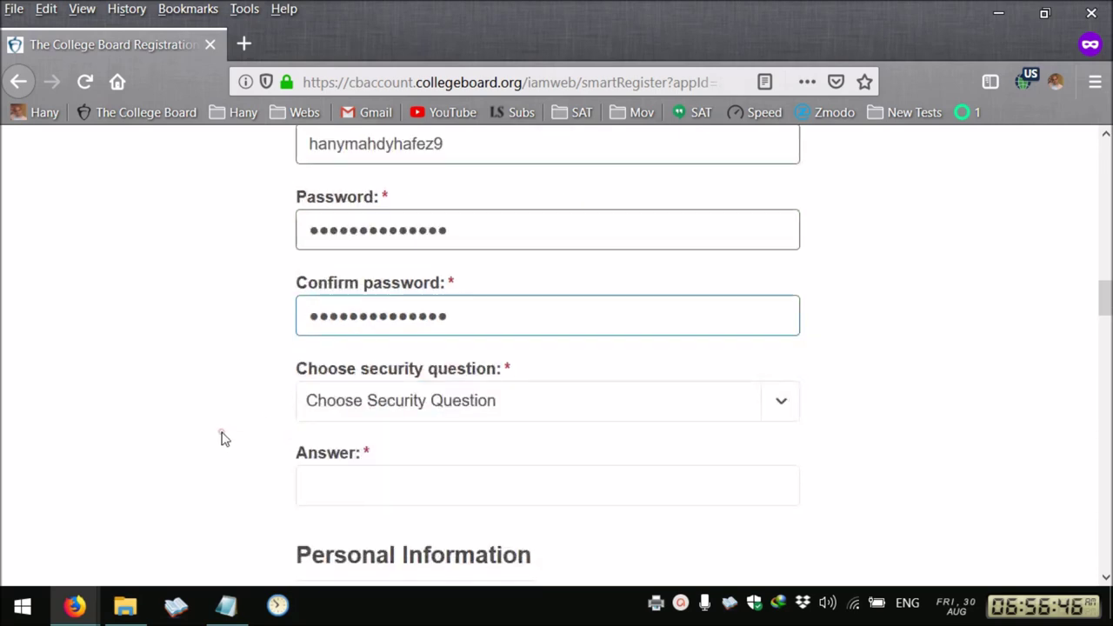
Choose the oldest sibling's birthday security question and type its answer
click(390, 409)
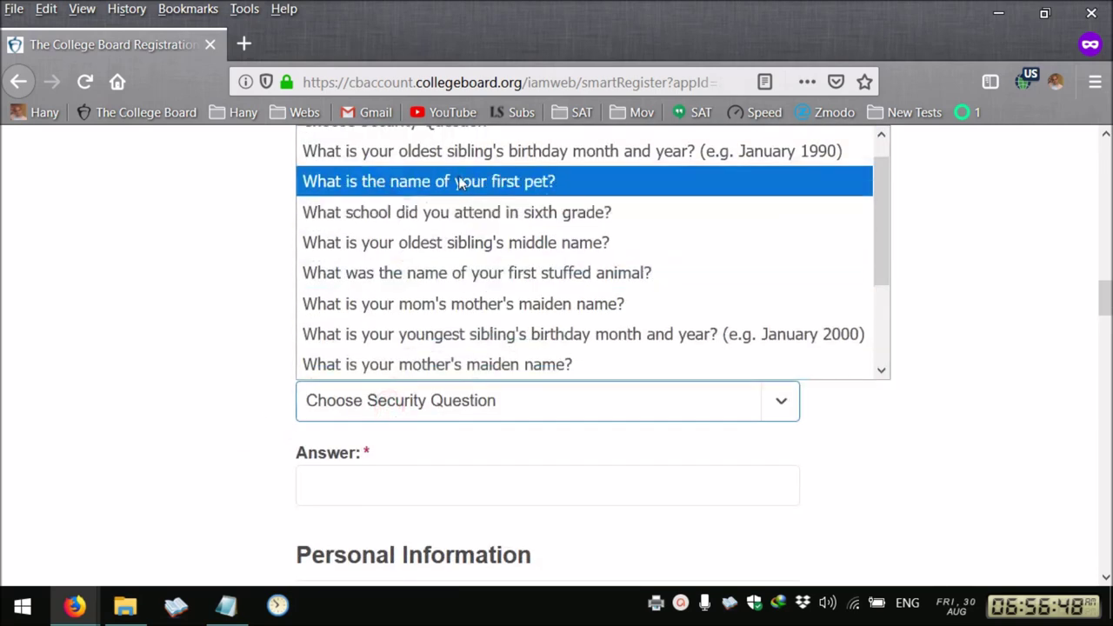
click(461, 156)
click(430, 477)
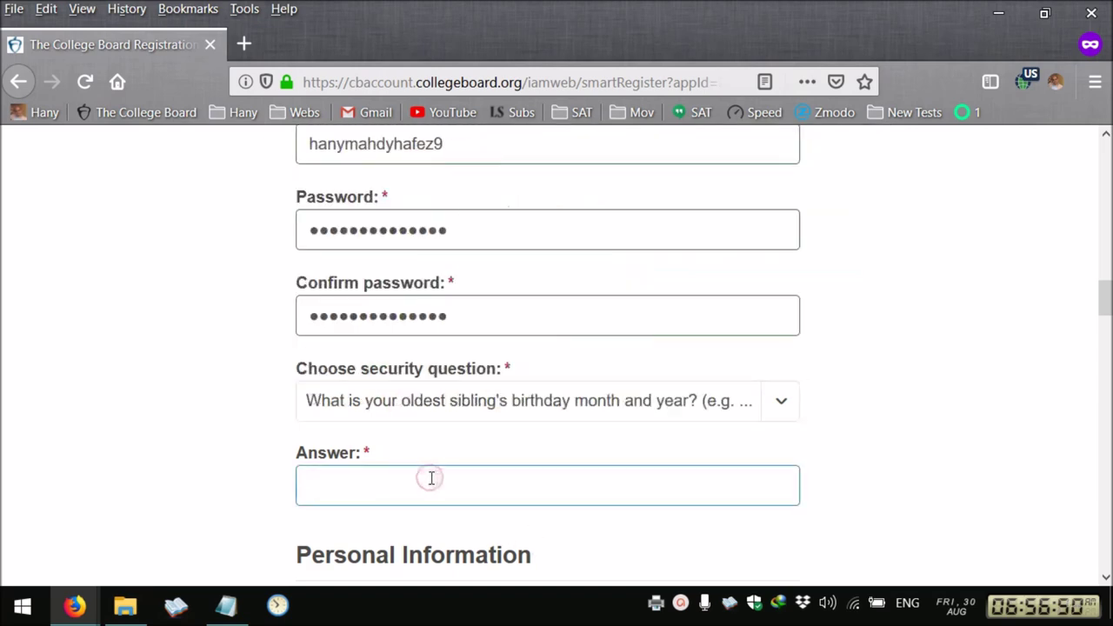
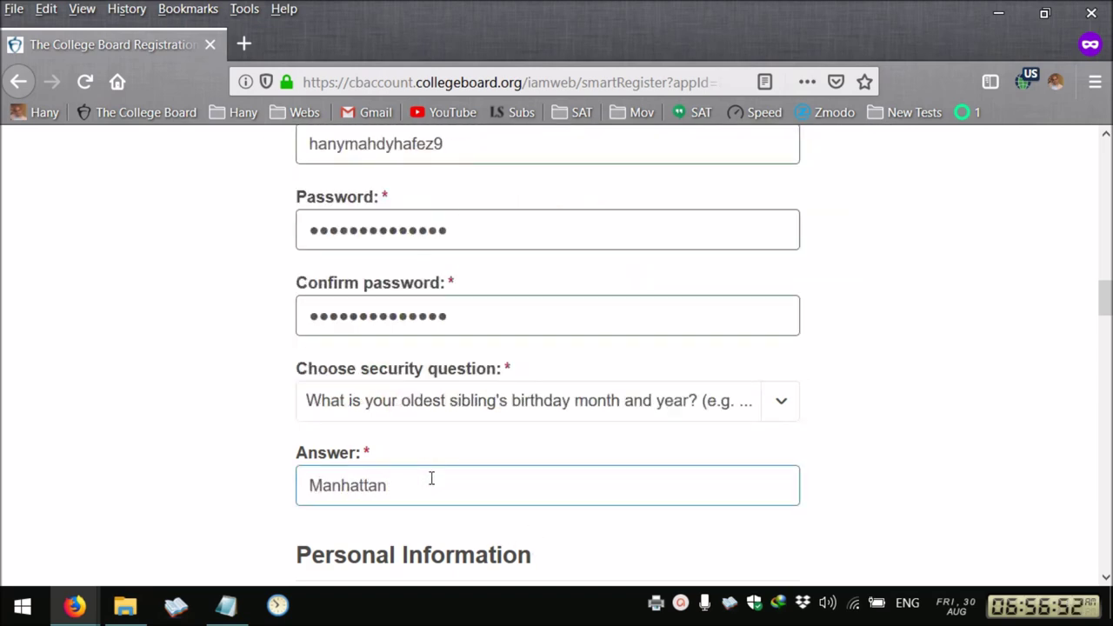
click(101, 443)
scroll(131, 434, down, 3)
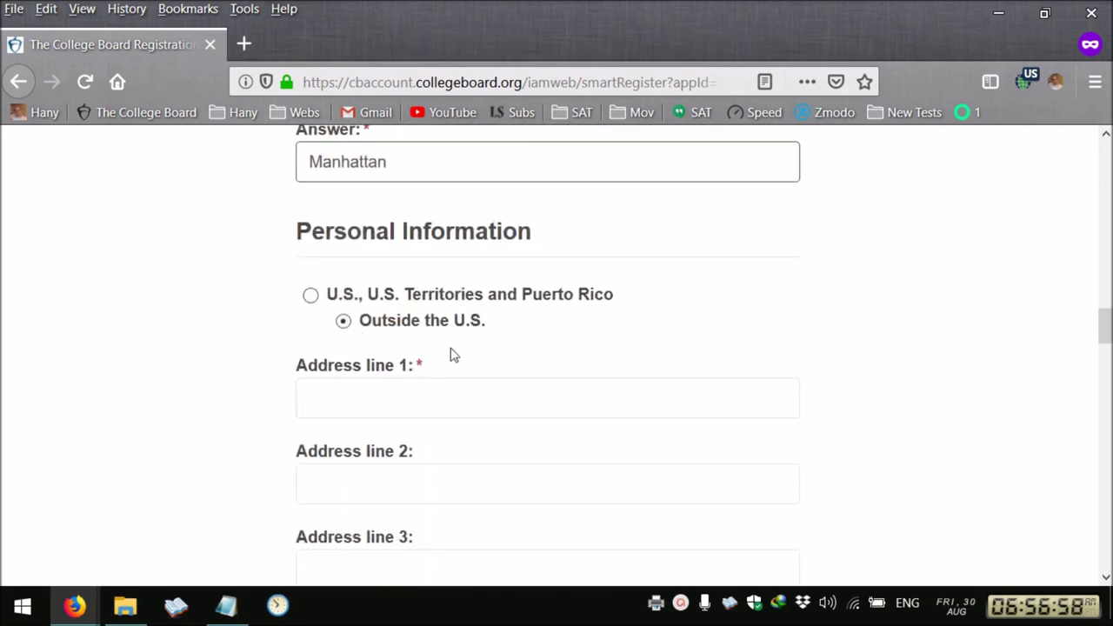
Fill in address lines 1 and 2 and the city, and set the country to Egypt
click(366, 398)
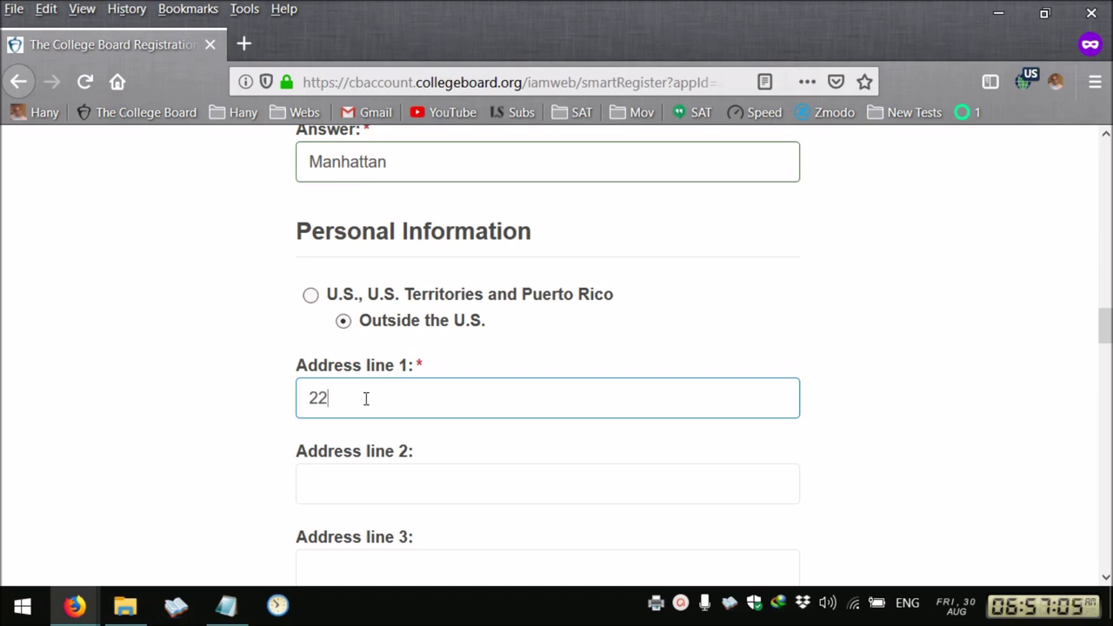
click(358, 486)
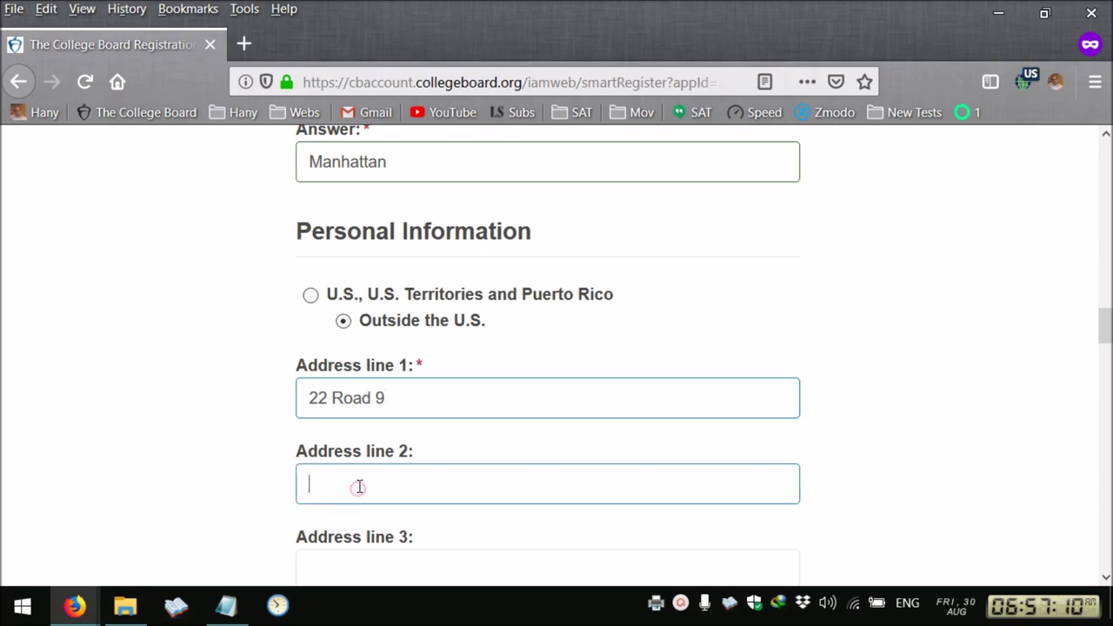
text(Maadi)
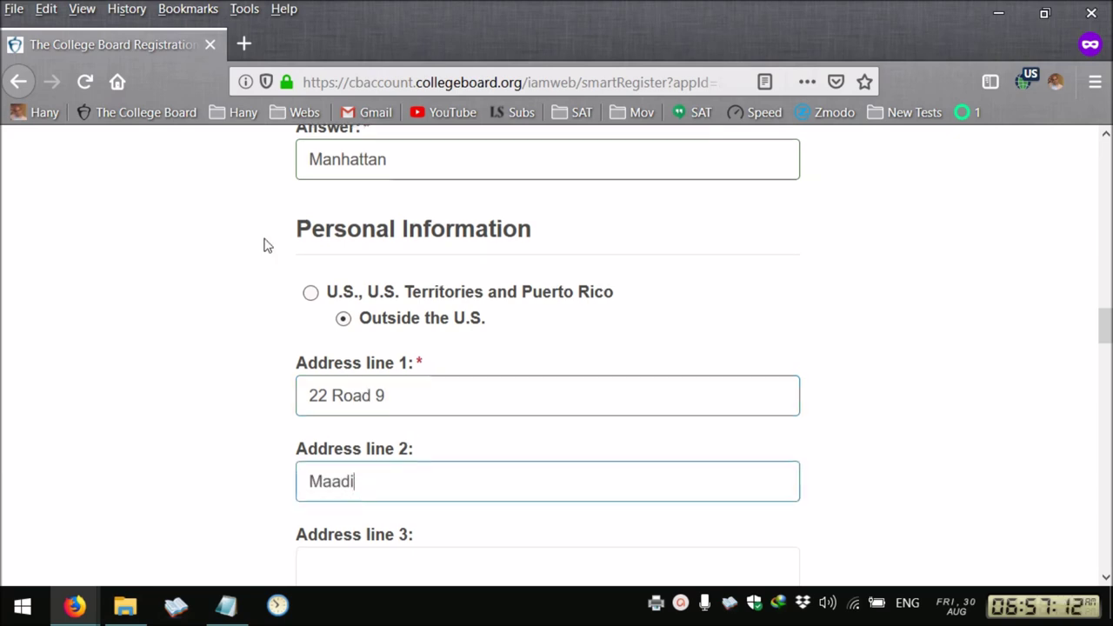
scroll(266, 244, down, 3)
click(374, 334)
text(Cairo)
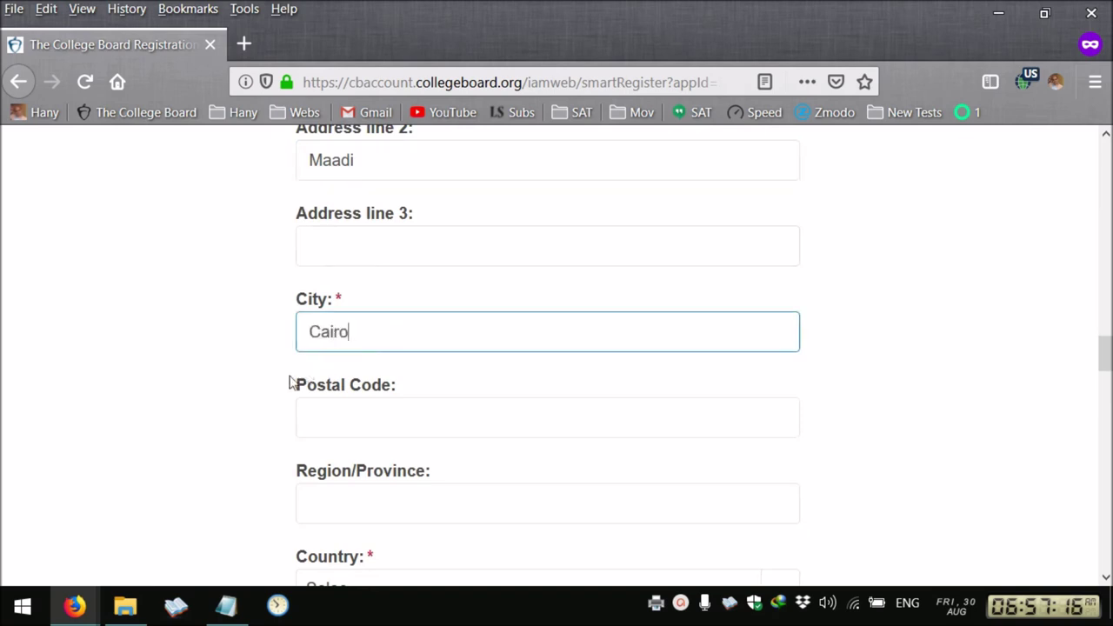
scroll(217, 402, down, 2)
click(400, 376)
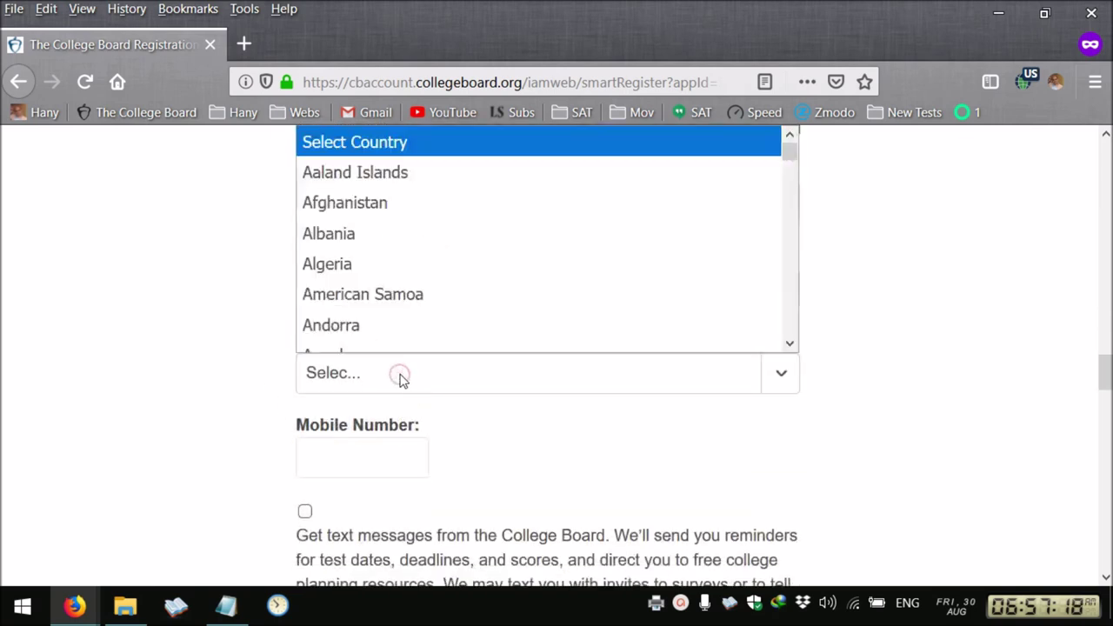
text(egypt)
key(Return)
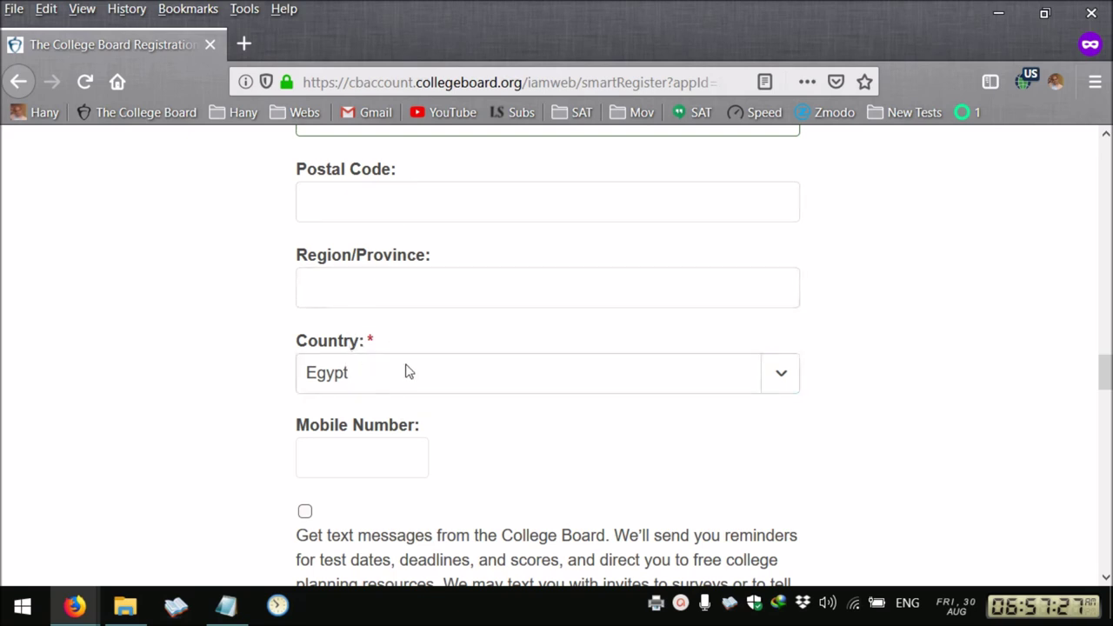
Scroll down the form to the Terms section
scroll(164, 434, down, 5)
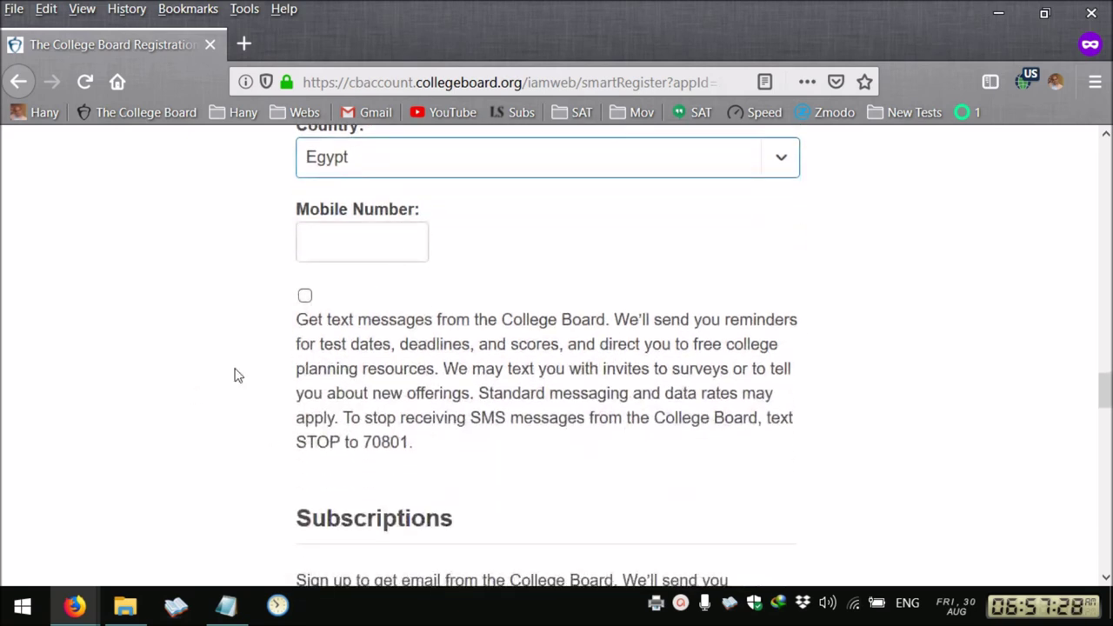
scroll(235, 375, down, 5)
scroll(432, 484, down, 5)
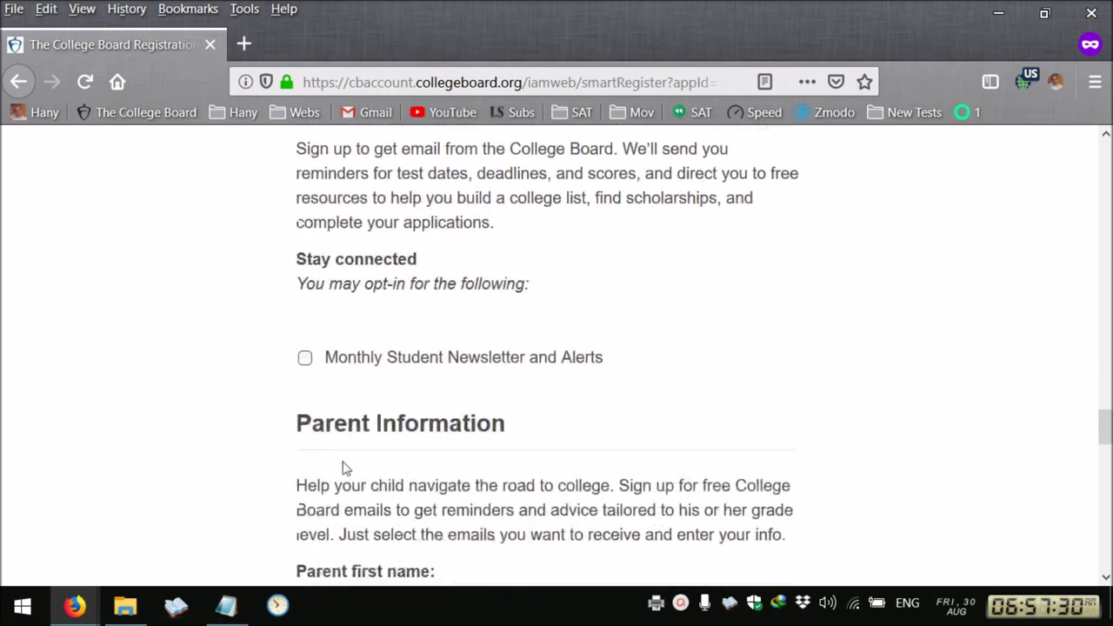
scroll(246, 410, down, 7)
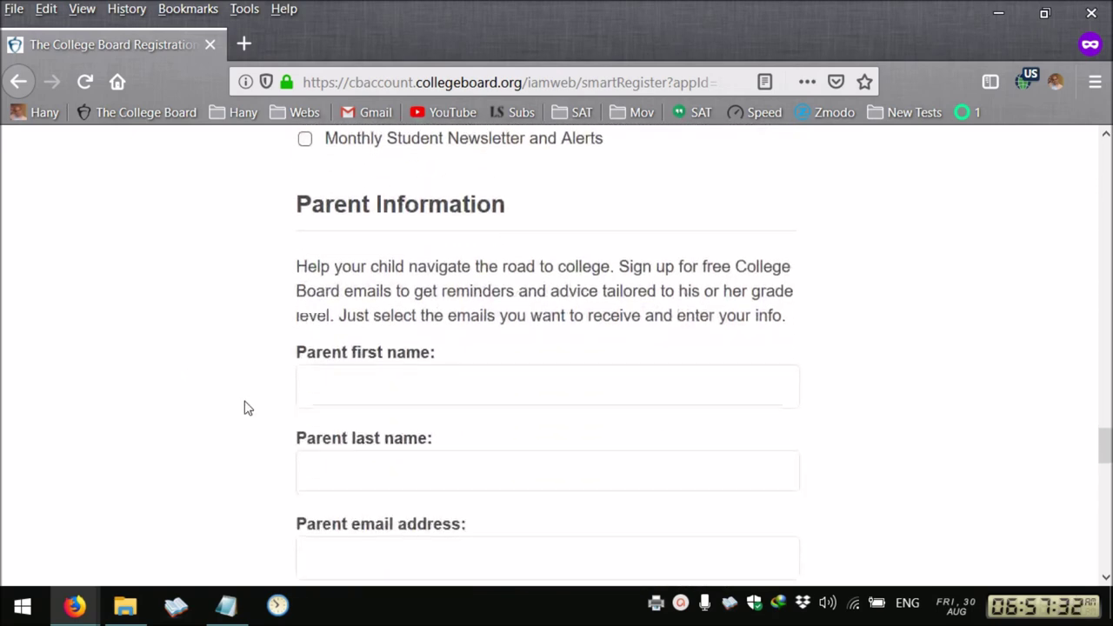
scroll(261, 402, up, 3)
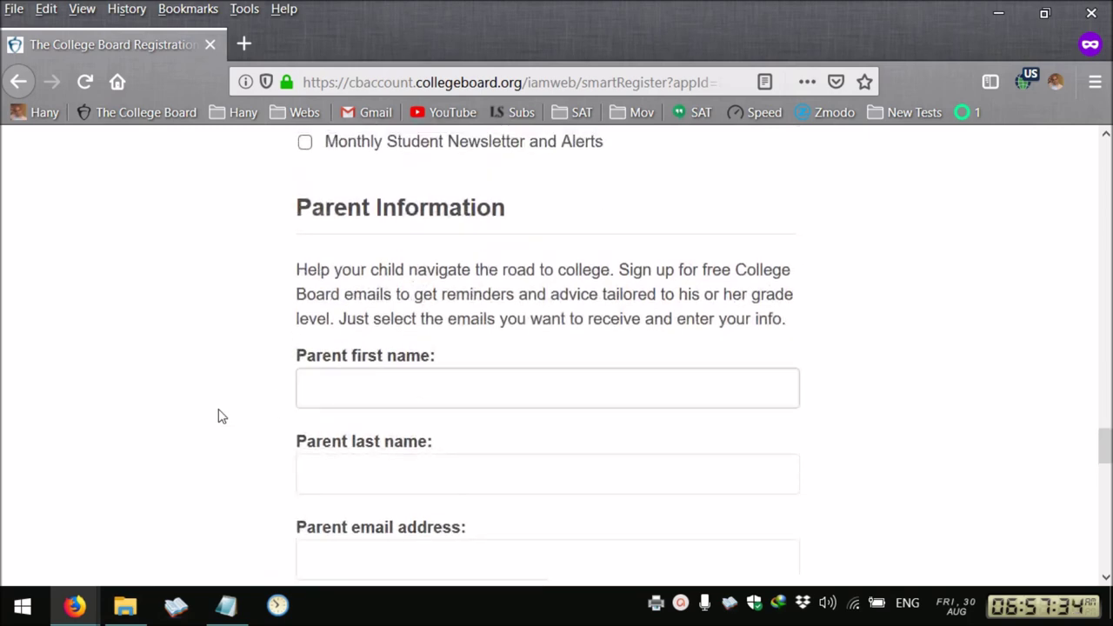
scroll(213, 422, down, 6)
scroll(208, 425, down, 8)
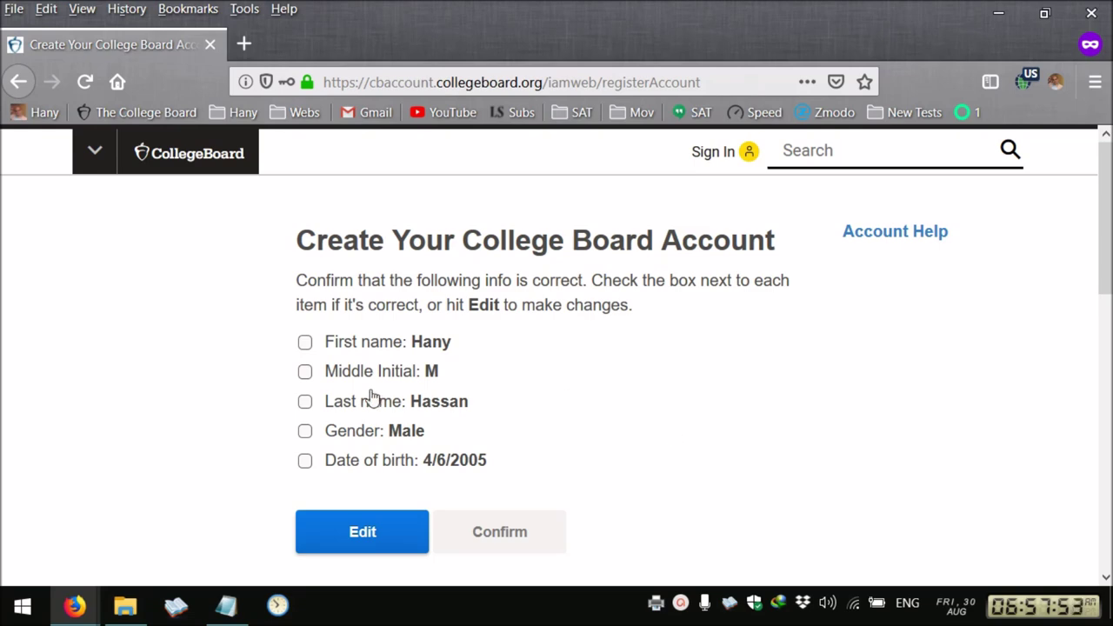
Tick the confirmation boxes for first name and date of birth, then submit the details
click(306, 344)
click(306, 463)
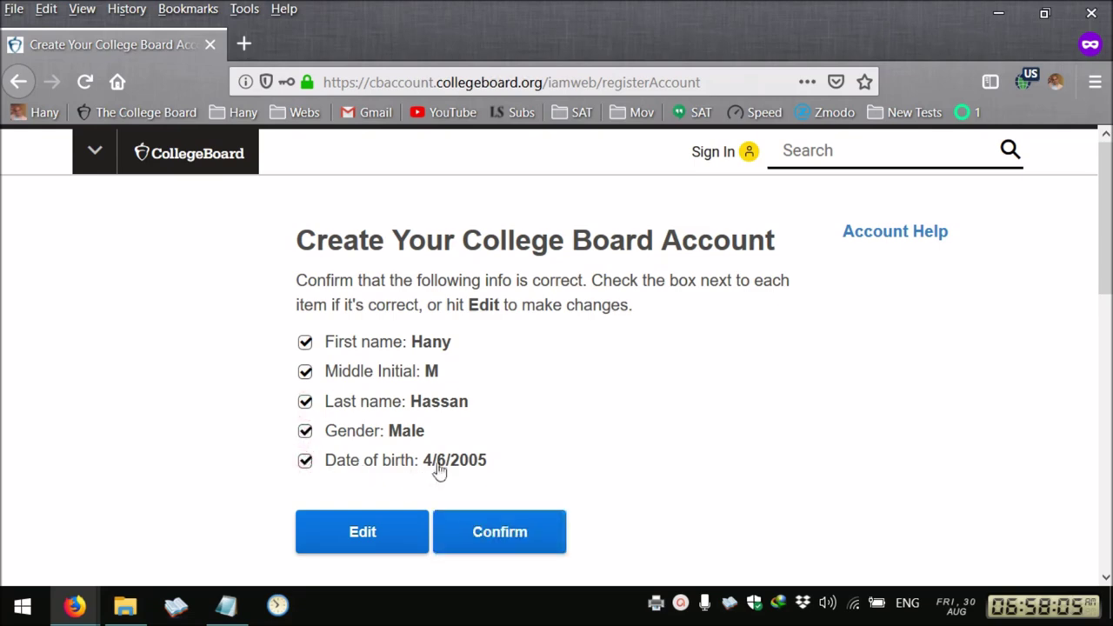
key(Tab)
key(Tab)
key(Return)
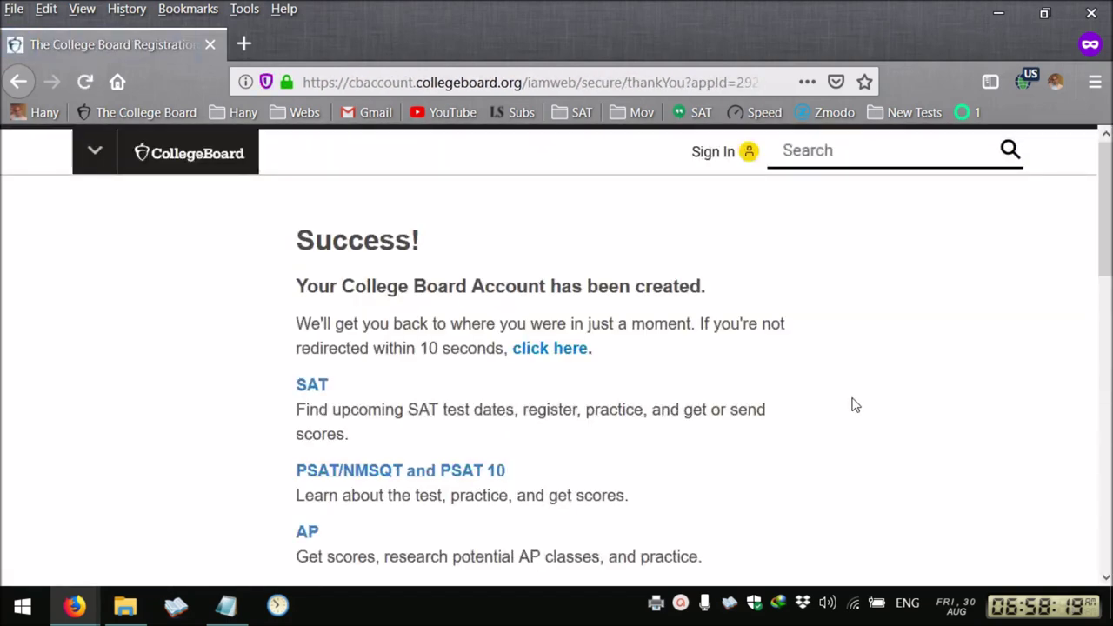
Go to the SAT section, choose Register Now, verify the password and accept Firefox's password update
scroll(853, 404, down, 3)
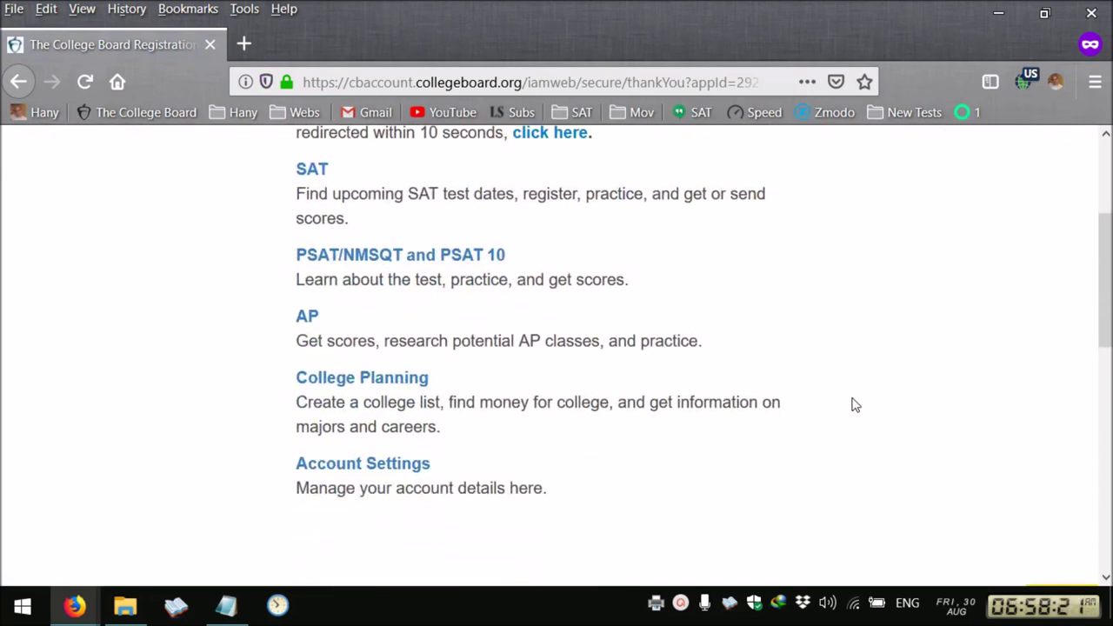
click(318, 185)
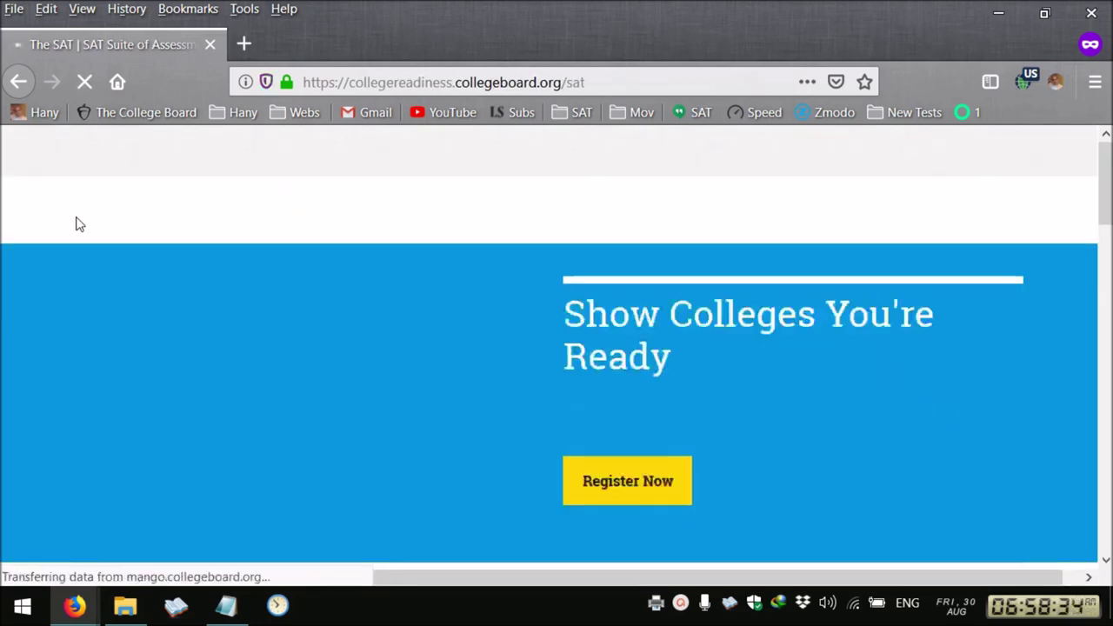
scroll(75, 217, down, 2)
click(642, 361)
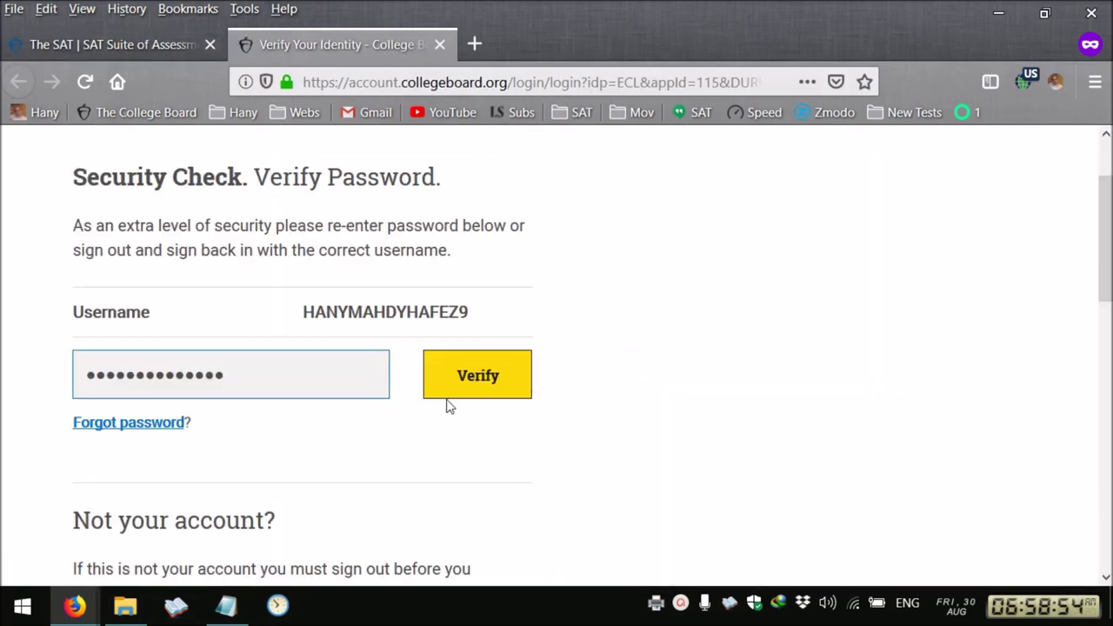
click(449, 397)
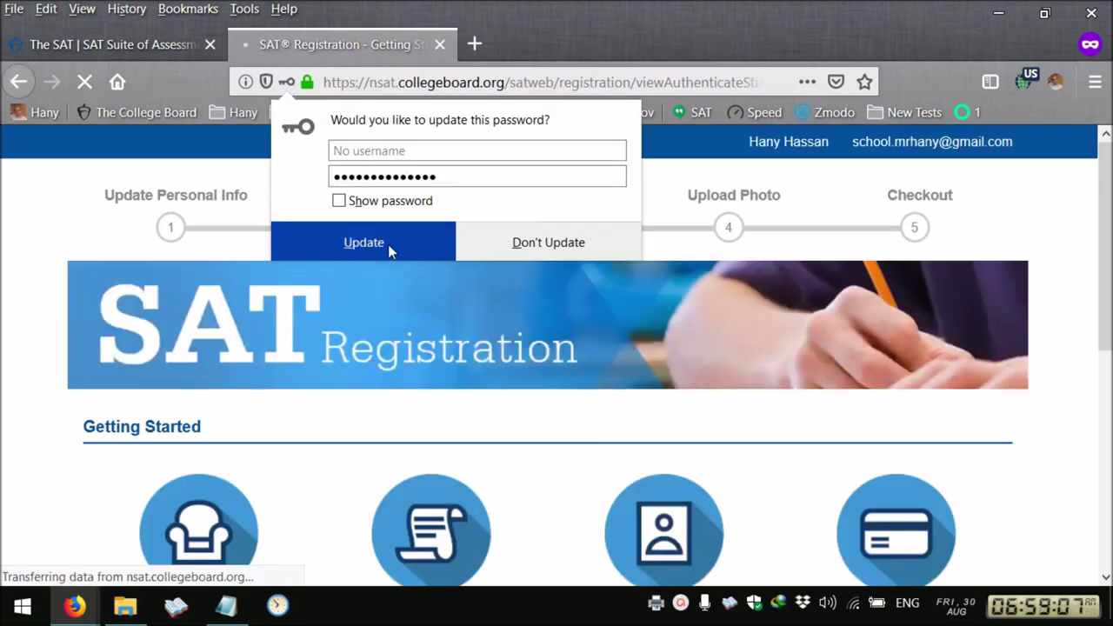
click(388, 245)
scroll(92, 415, down, 4)
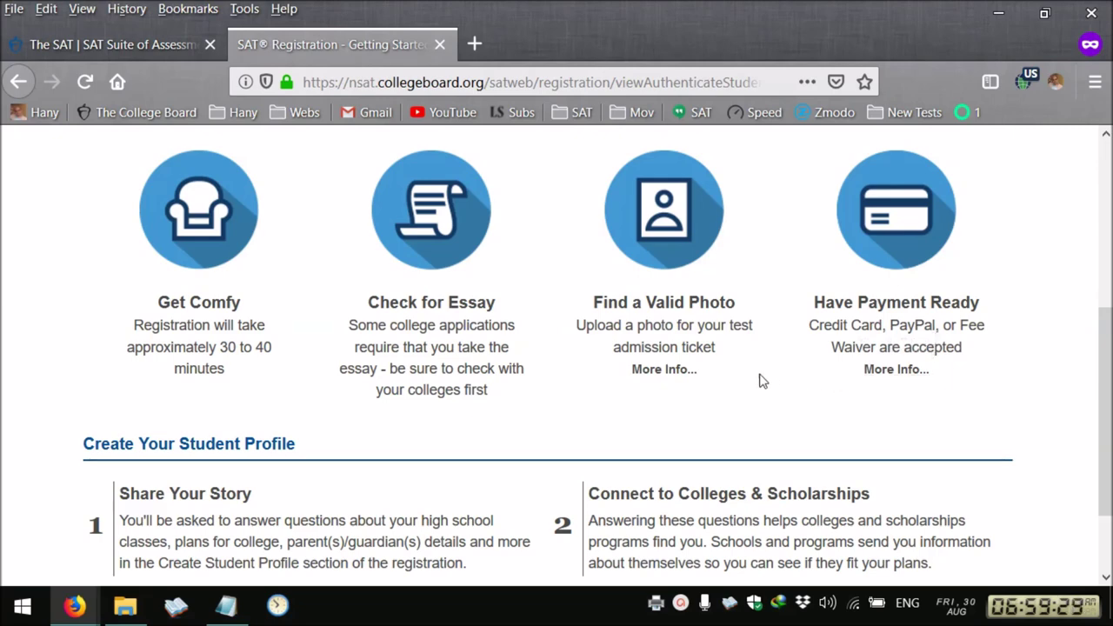
scroll(760, 377, down, 2)
Continue to the student profile form and check the prefilled first name
click(980, 555)
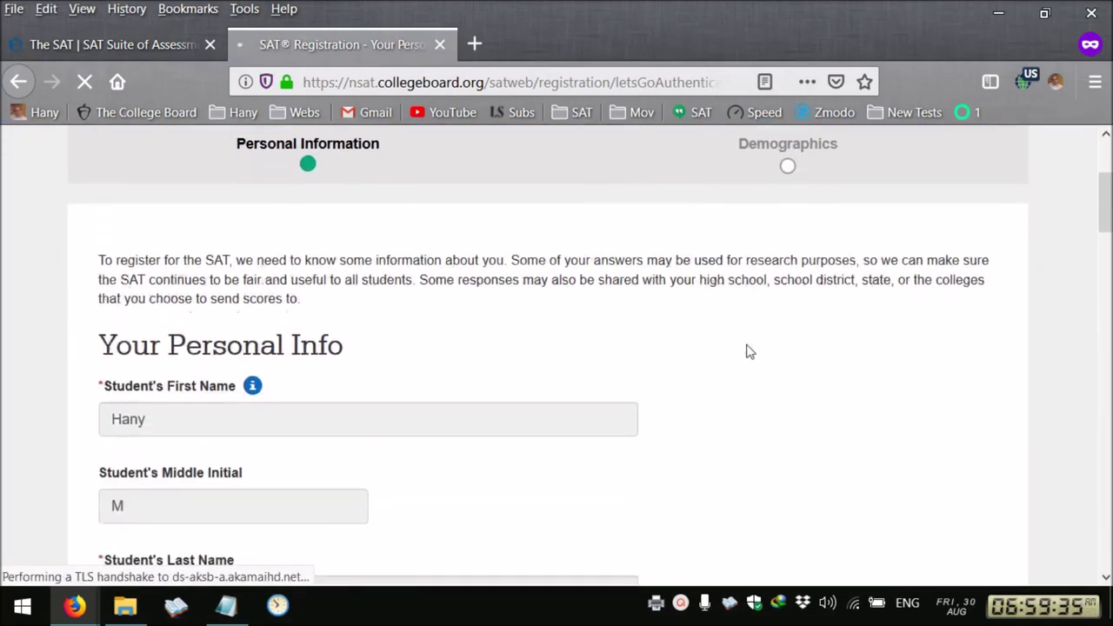
click(153, 305)
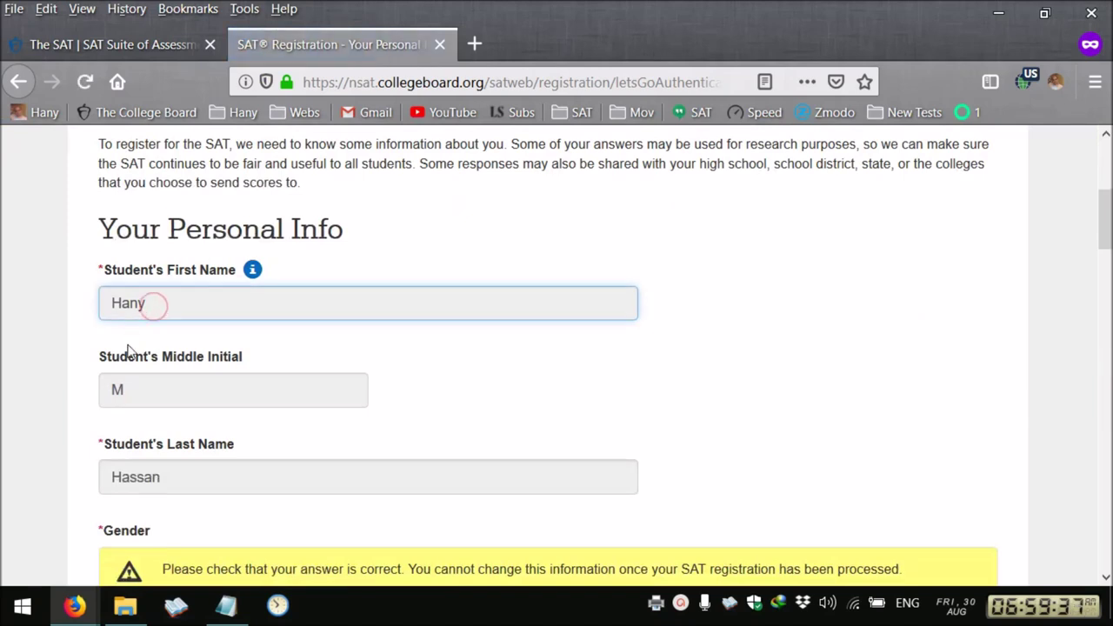
scroll(146, 419, down, 2)
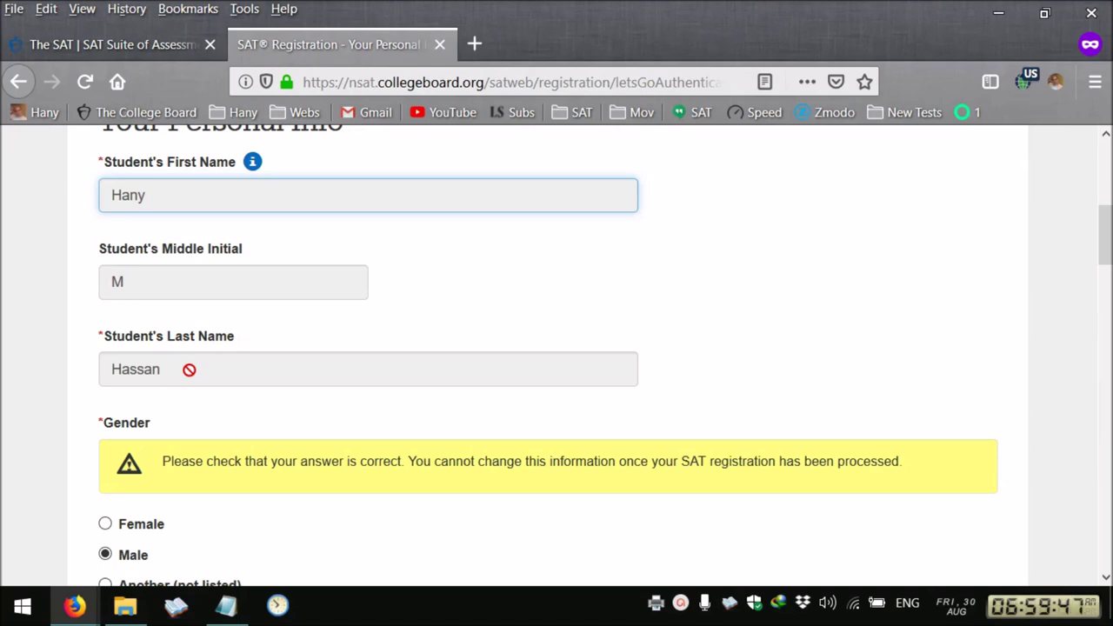
scroll(188, 369, down, 6)
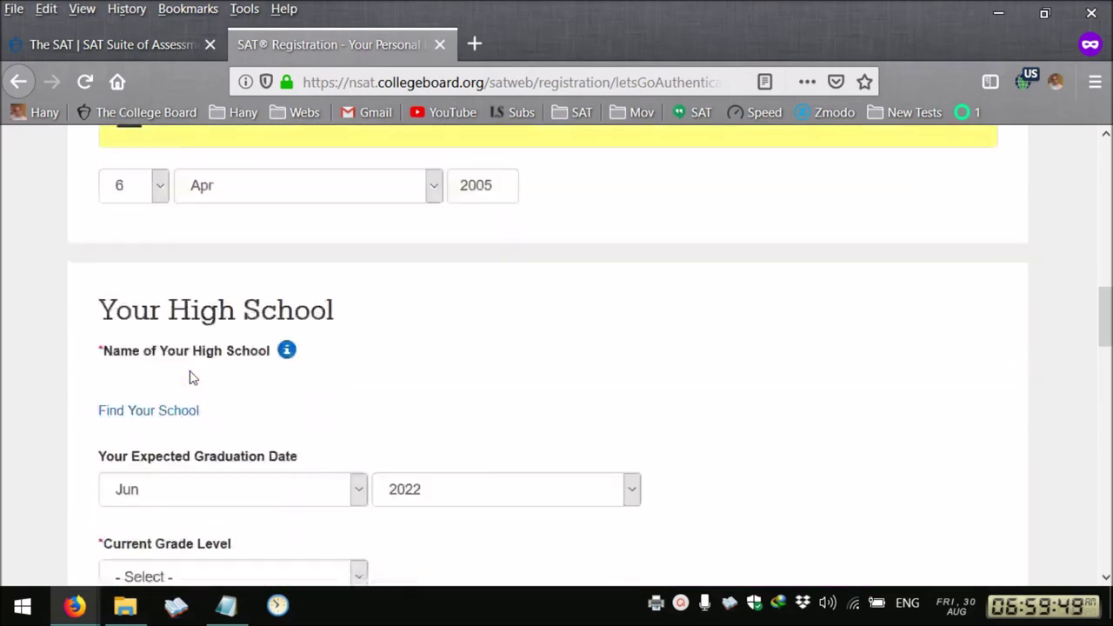
scroll(193, 377, down, 3)
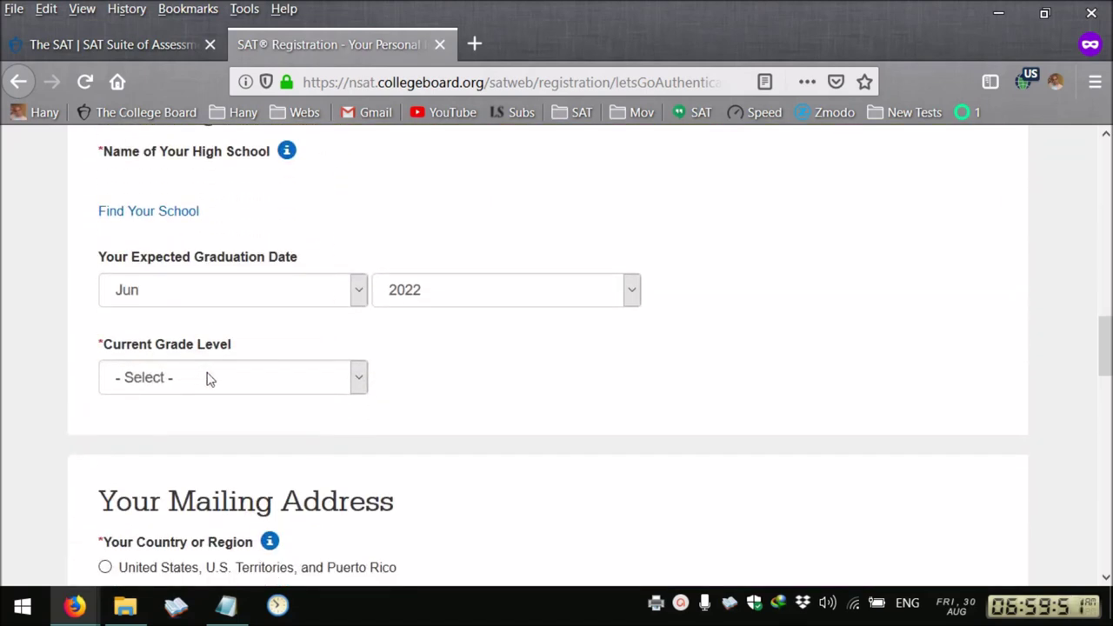
Set current grade level to 10th grade and submit the Personal Information page
click(207, 378)
click(195, 243)
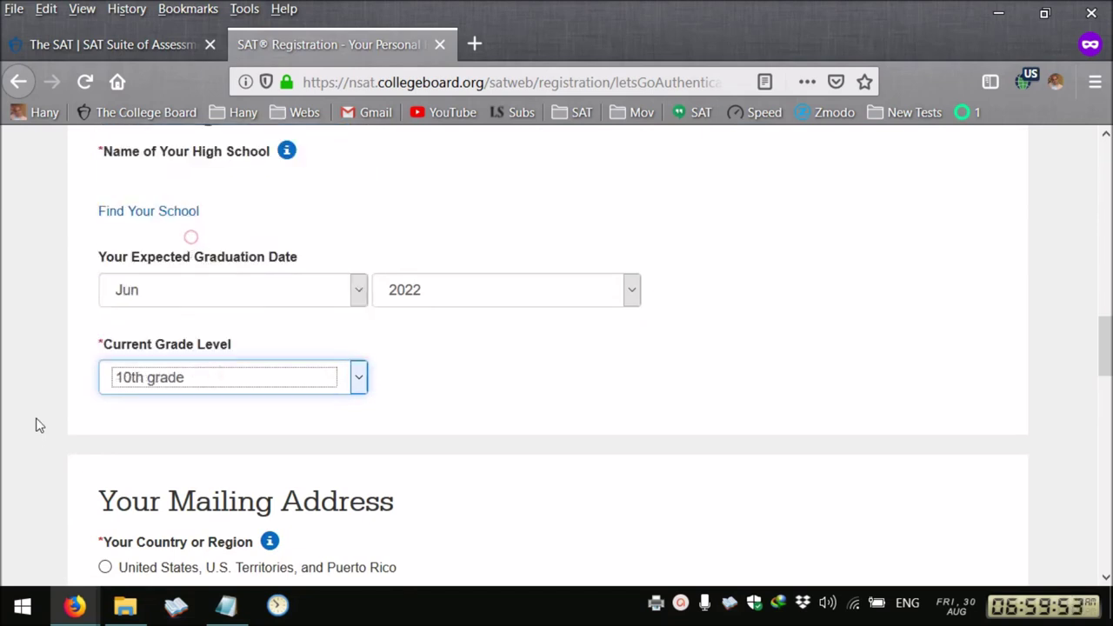
scroll(53, 422, down, 3)
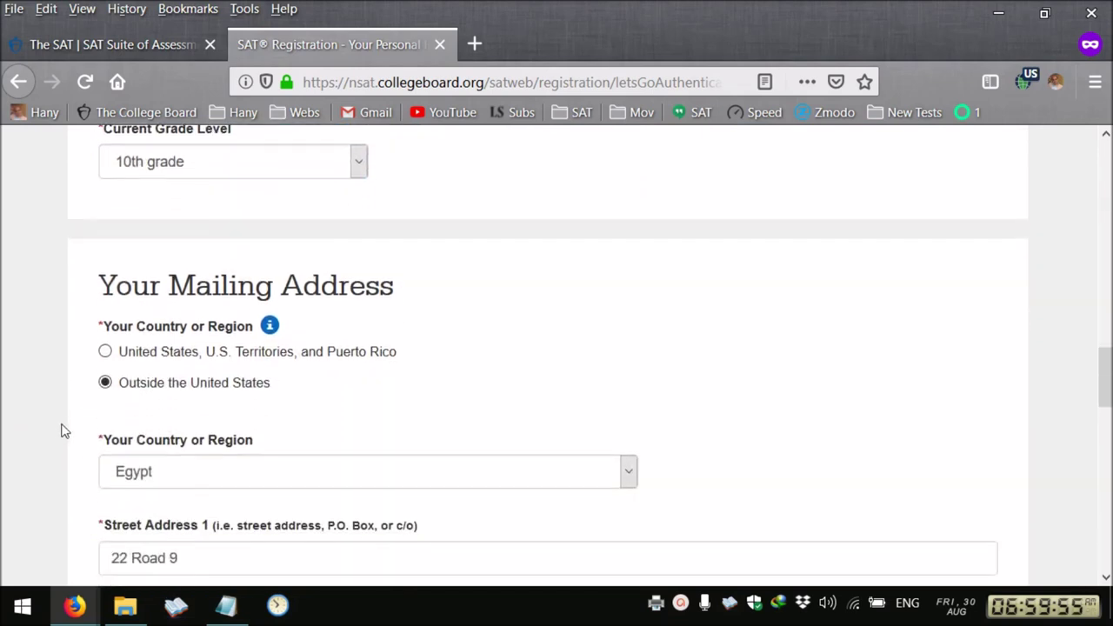
scroll(62, 426, down, 5)
scroll(207, 426, down, 8)
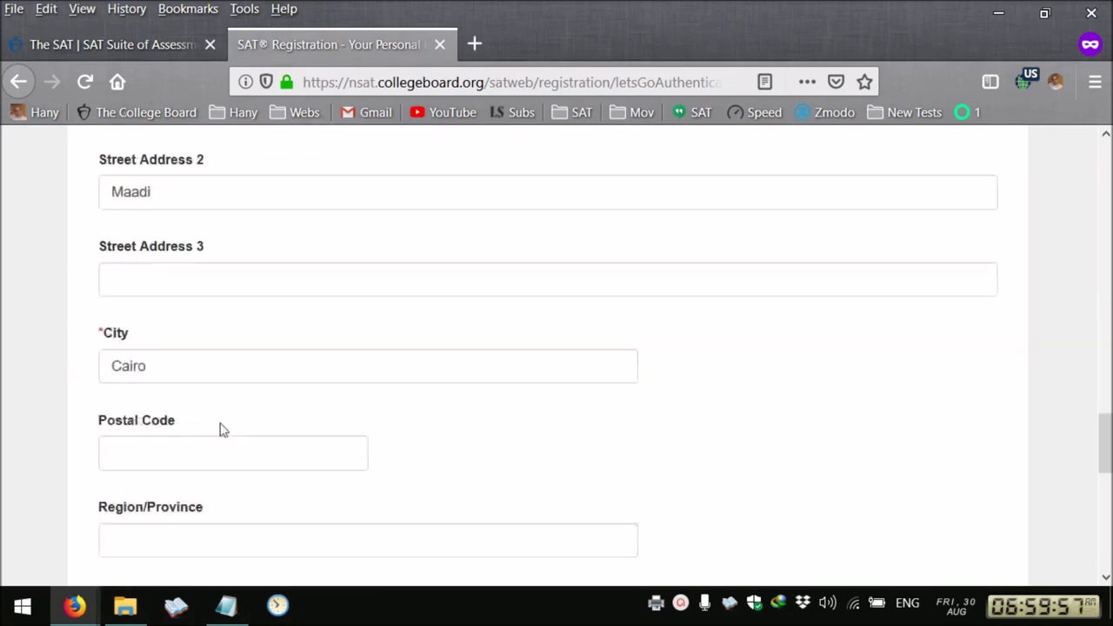
scroll(251, 424, down, 3)
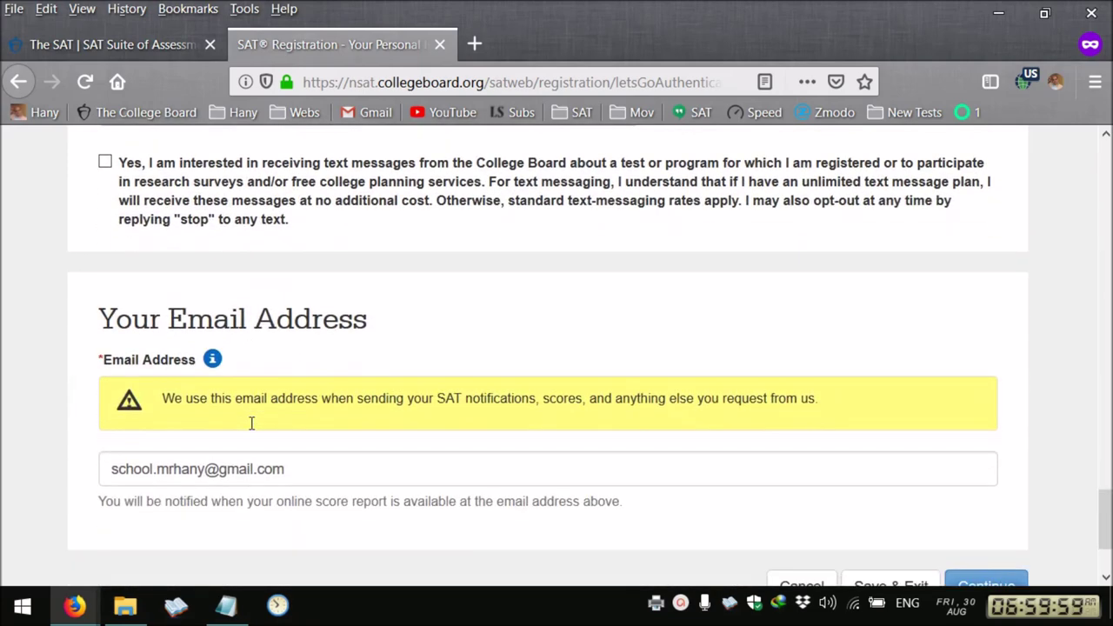
click(960, 476)
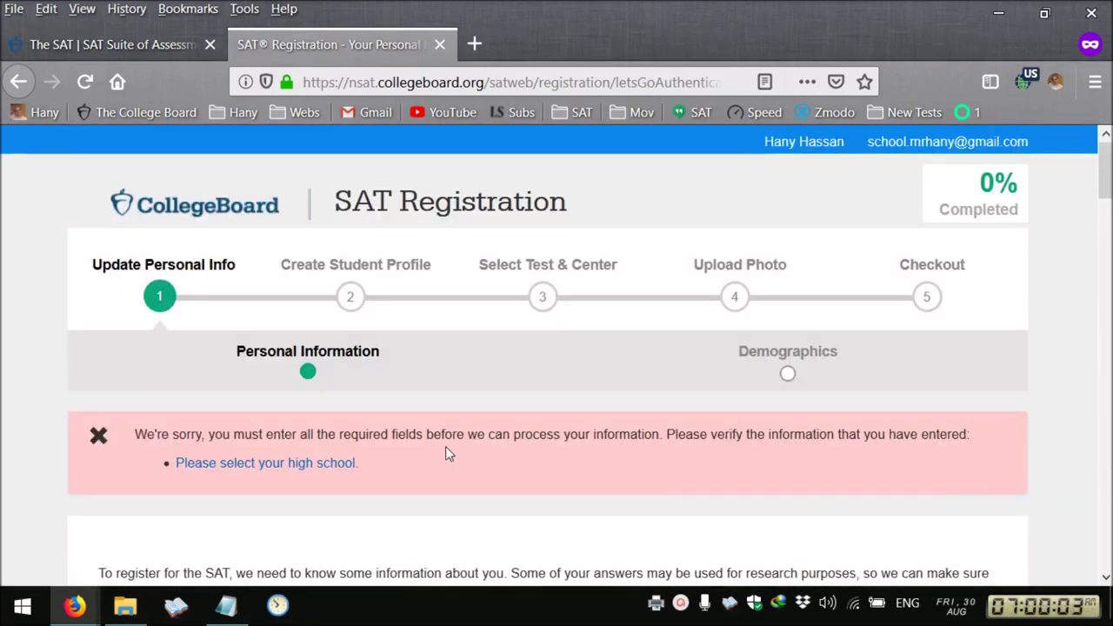
Choose Outside the United States, search code 000004, select MY SCHOOL IS NOT LISTED-INTERNATIONAL, and continue
scroll(445, 446, down, 12)
scroll(548, 457, down, 1)
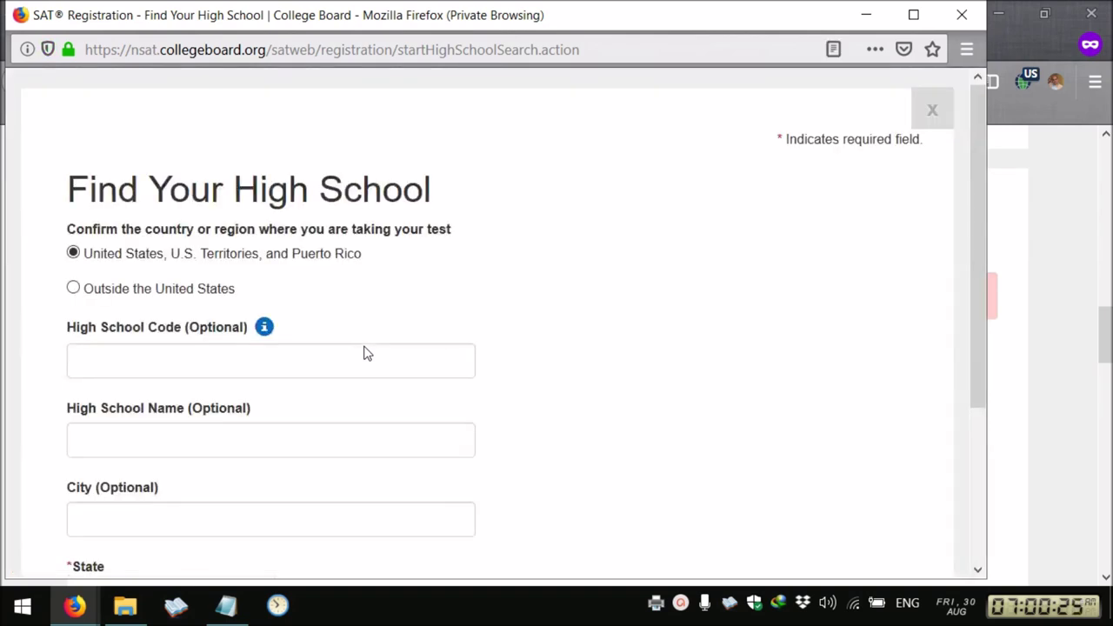
click(143, 292)
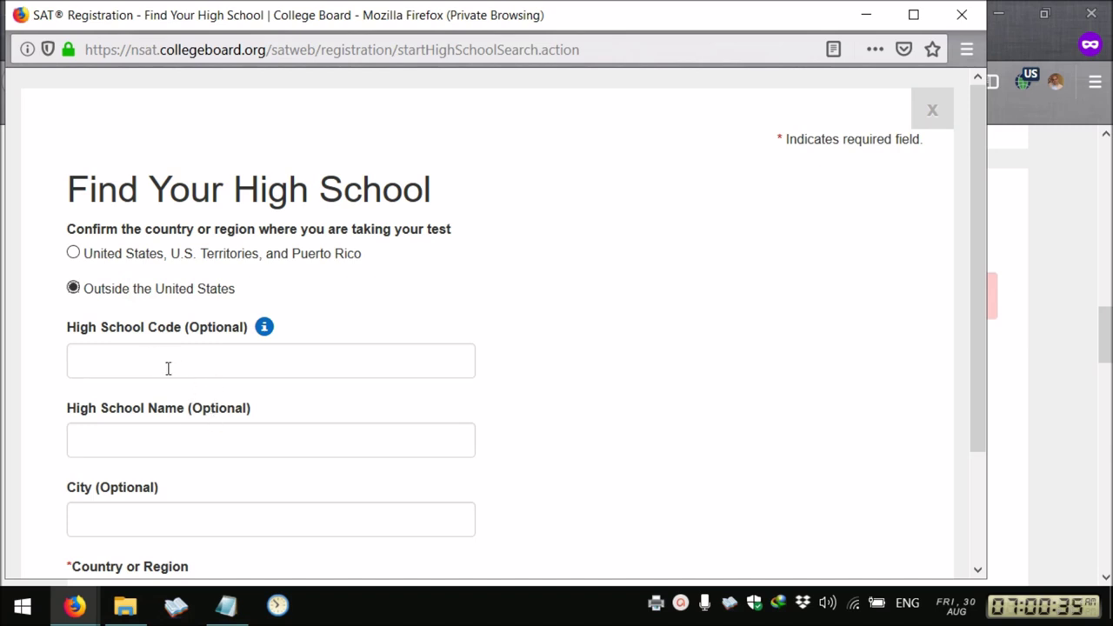
scroll(168, 369, down, 3)
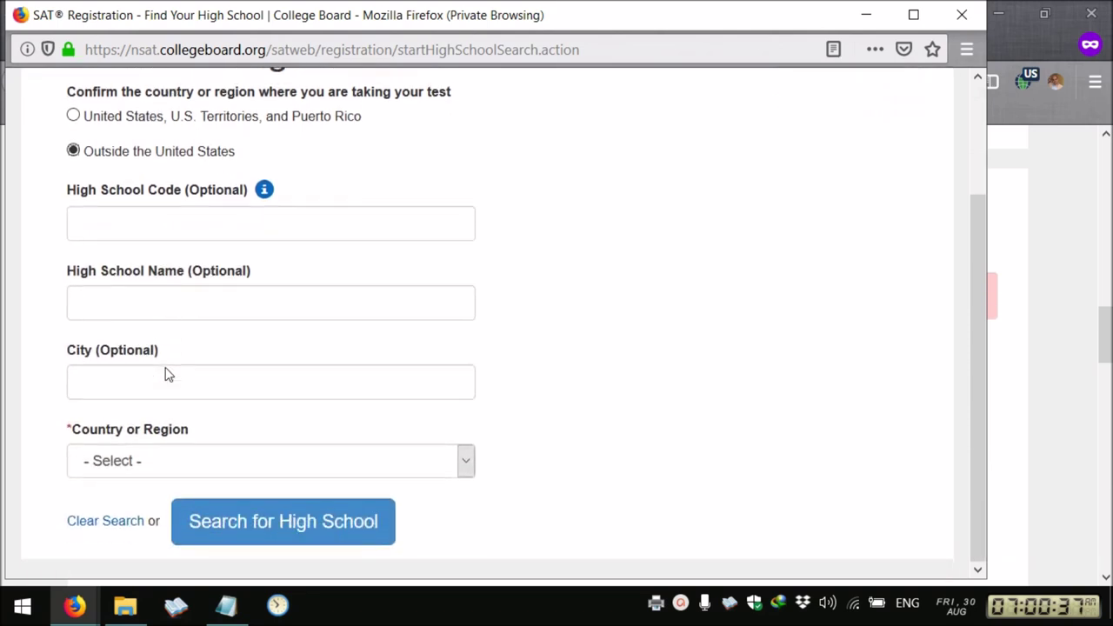
click(135, 228)
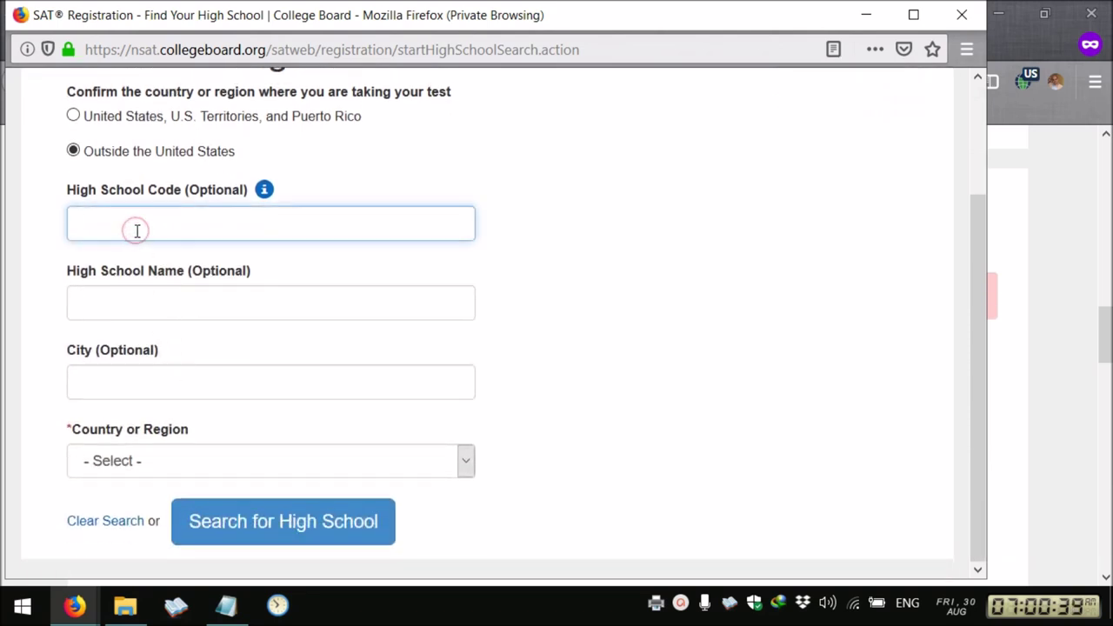
text(000004)
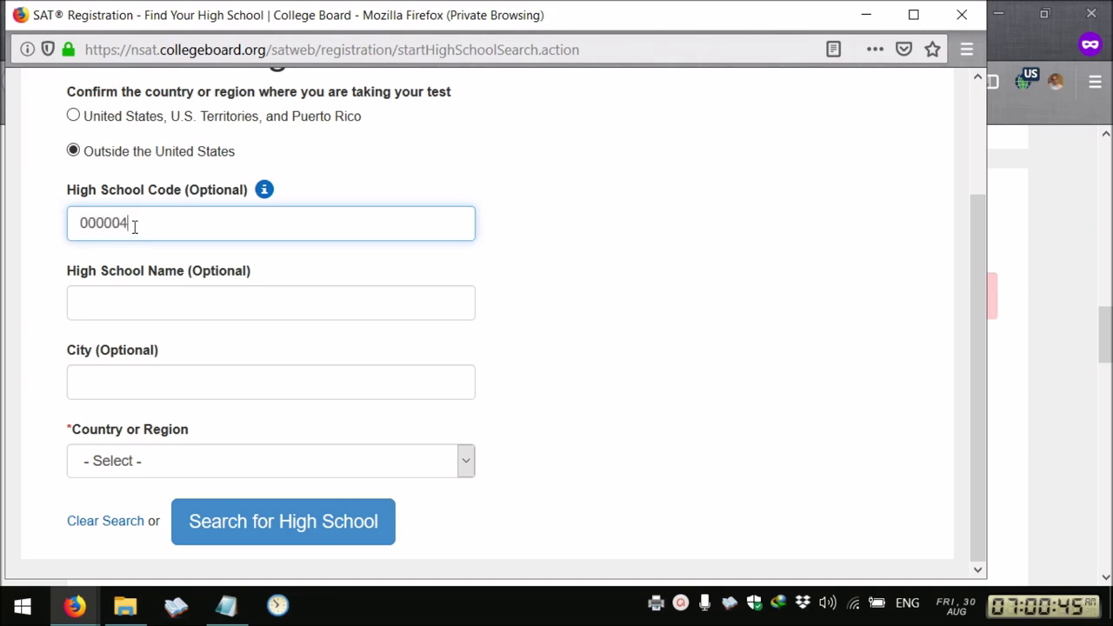
click(291, 528)
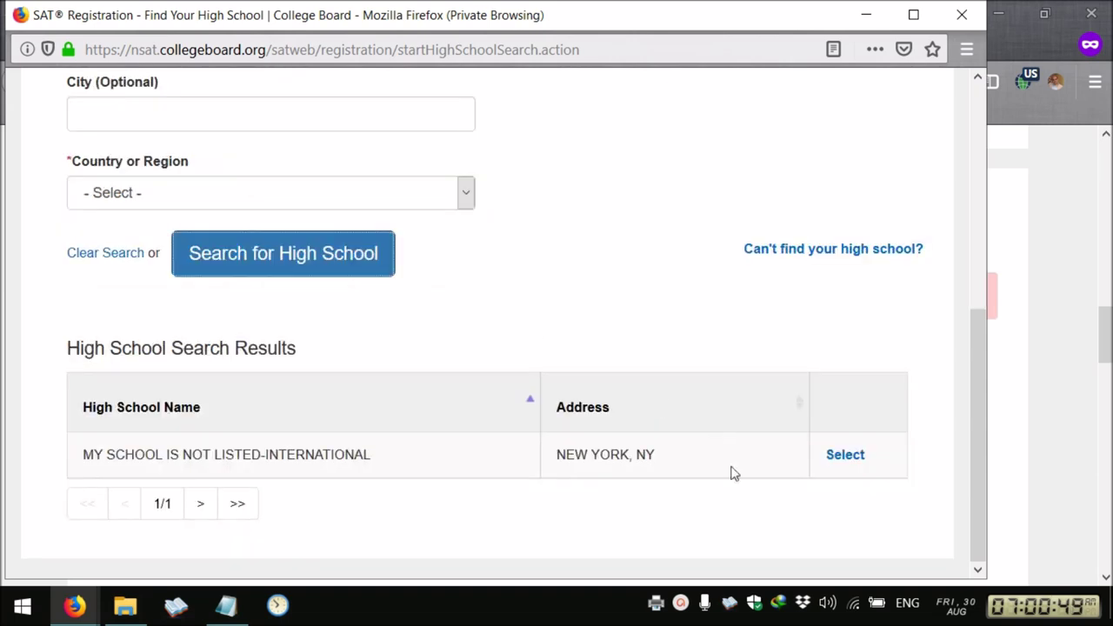
click(845, 456)
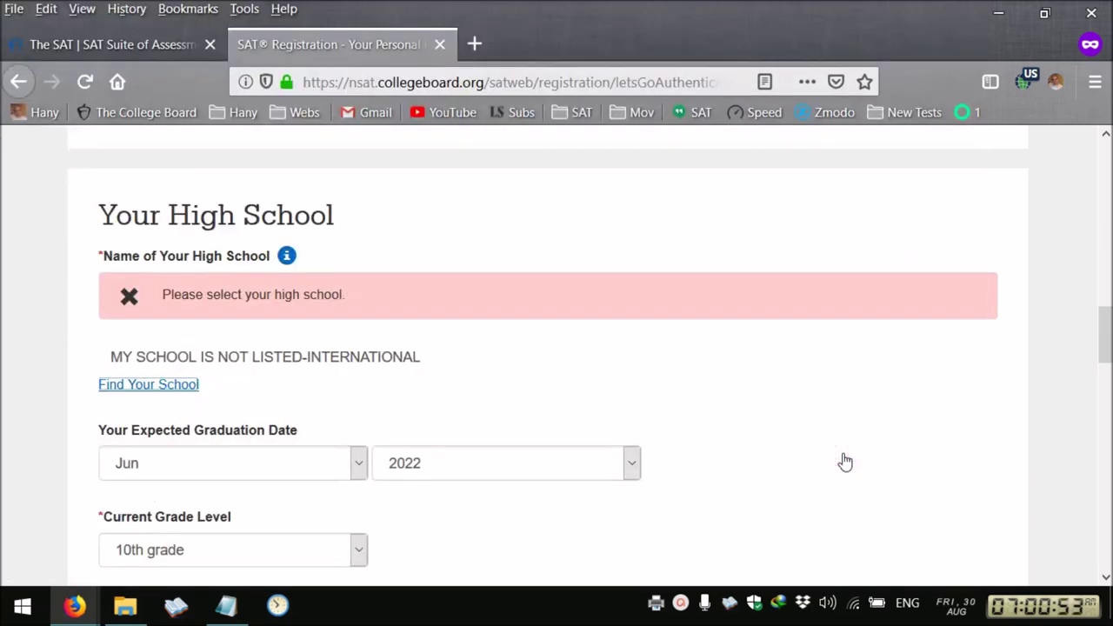
scroll(845, 461, down, 15)
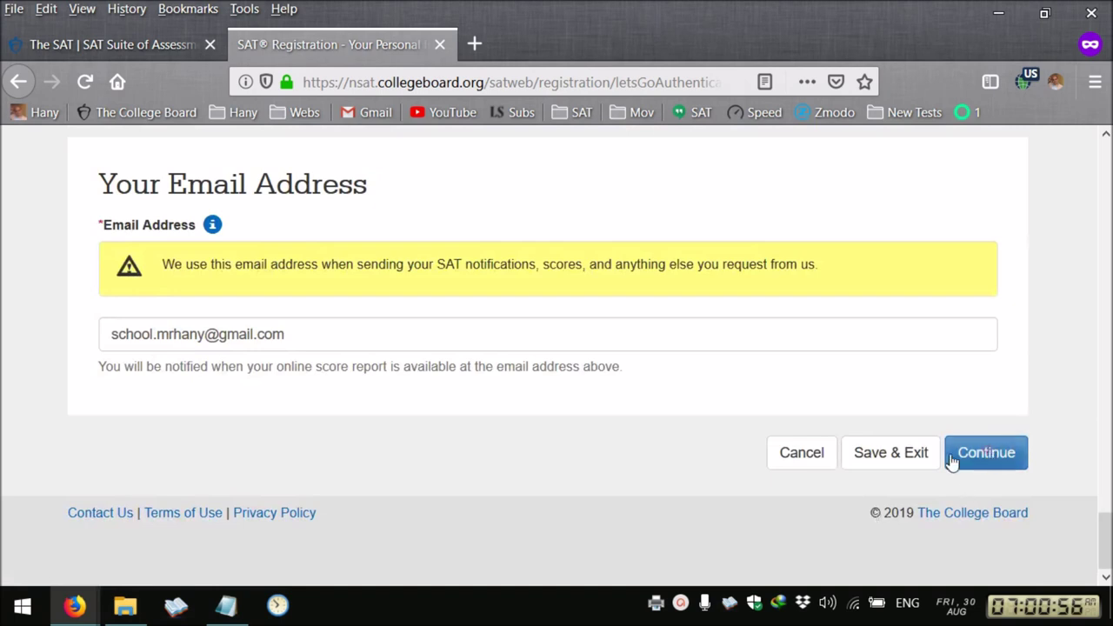
click(986, 452)
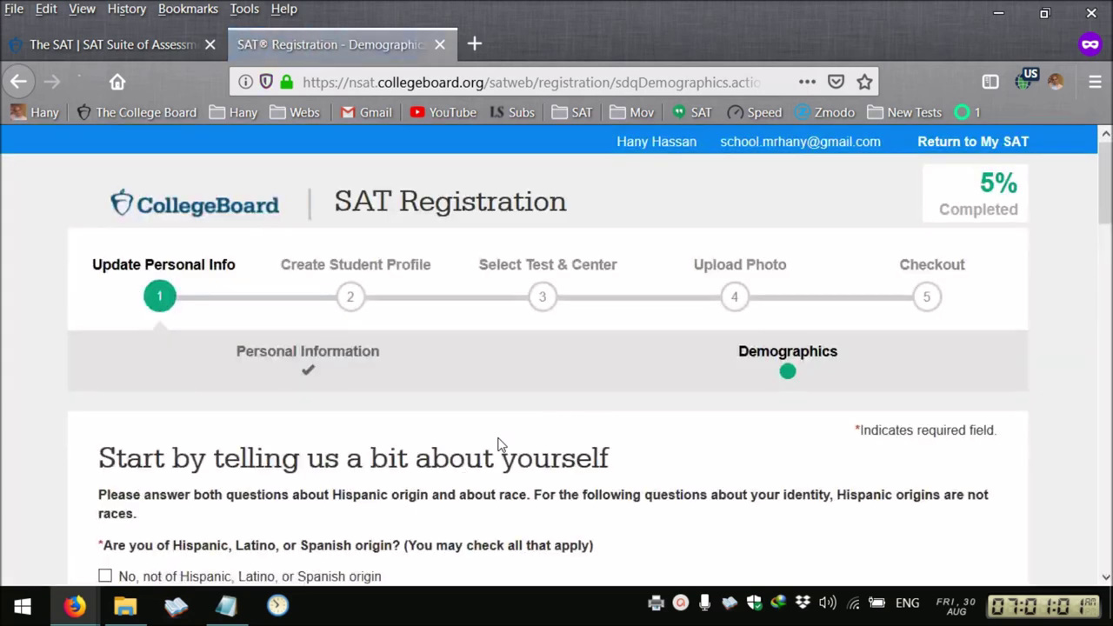
Answer Hispanic origin and race with 'I do not wish to respond'
scroll(500, 444, down, 5)
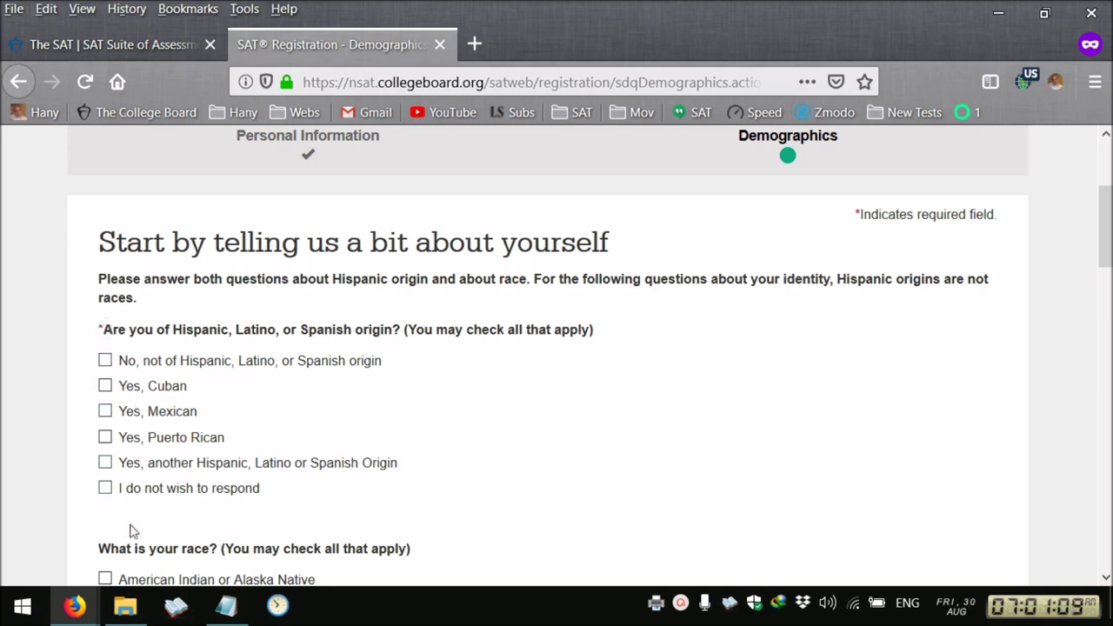
click(105, 488)
scroll(23, 507, down, 5)
click(106, 383)
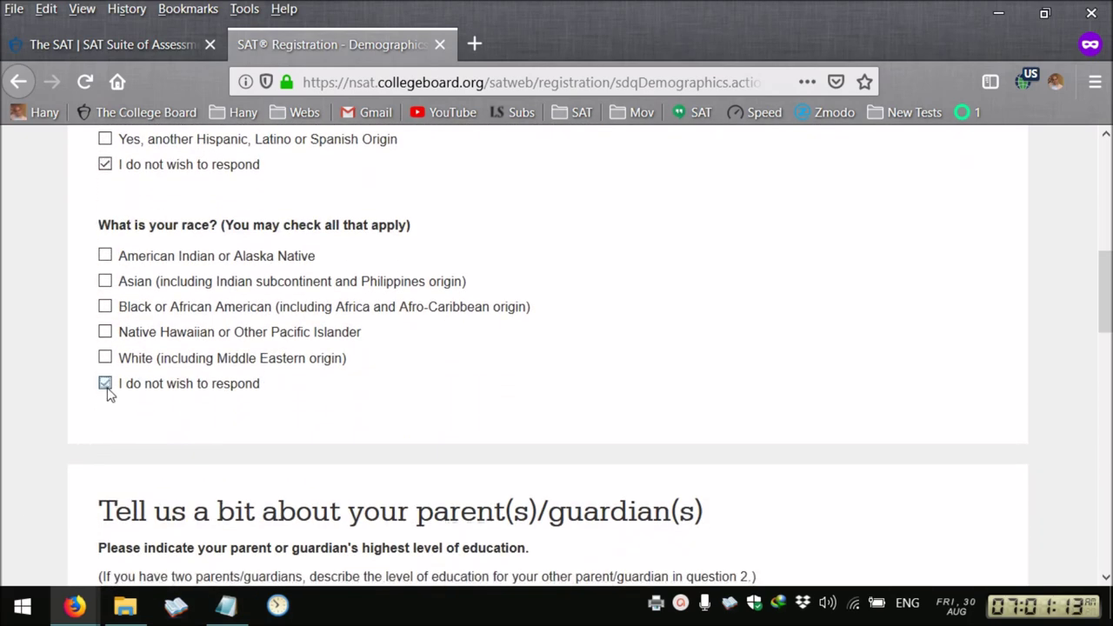
scroll(32, 462, down, 3)
scroll(32, 465, down, 1)
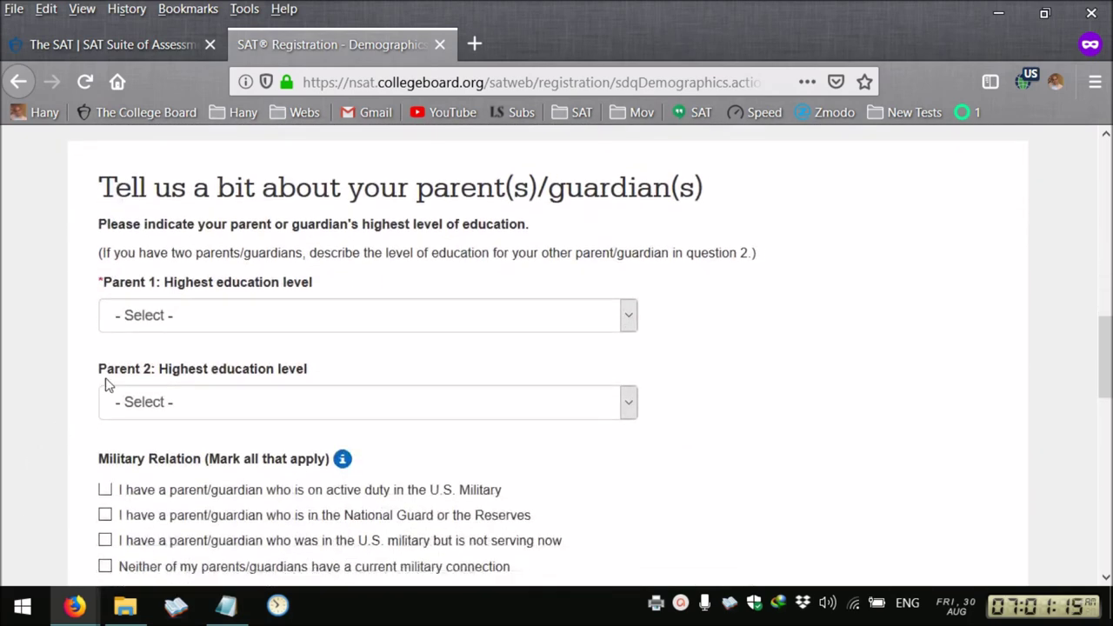
Set Parent 1 education and both language questions to 'I do not wish to respond' and continue
click(174, 319)
scroll(235, 522, down, 1)
click(234, 570)
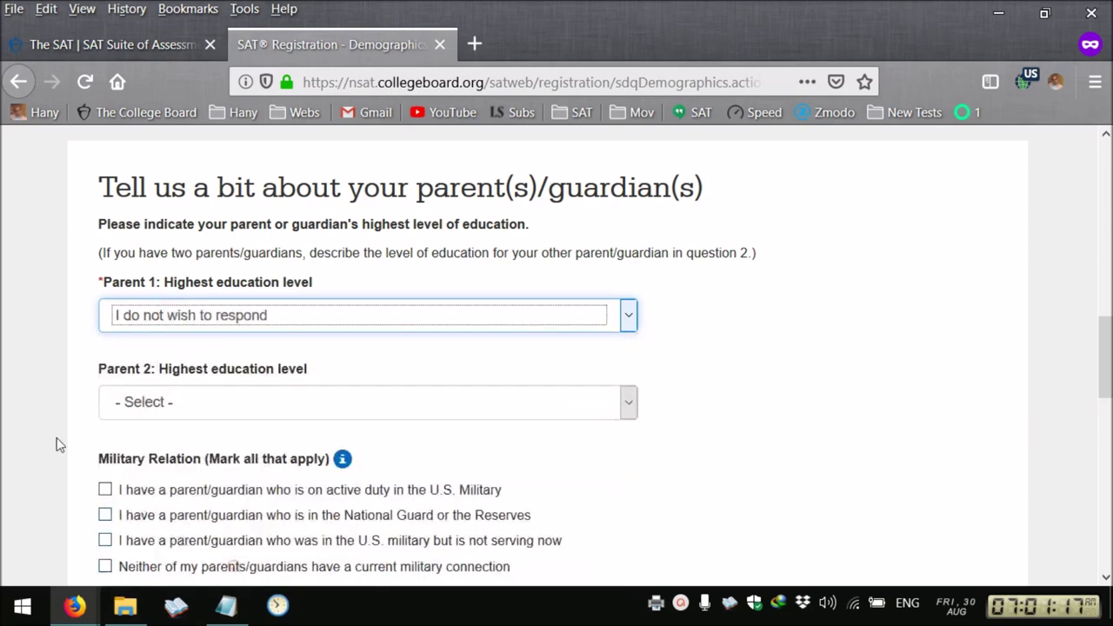
scroll(55, 437, down, 5)
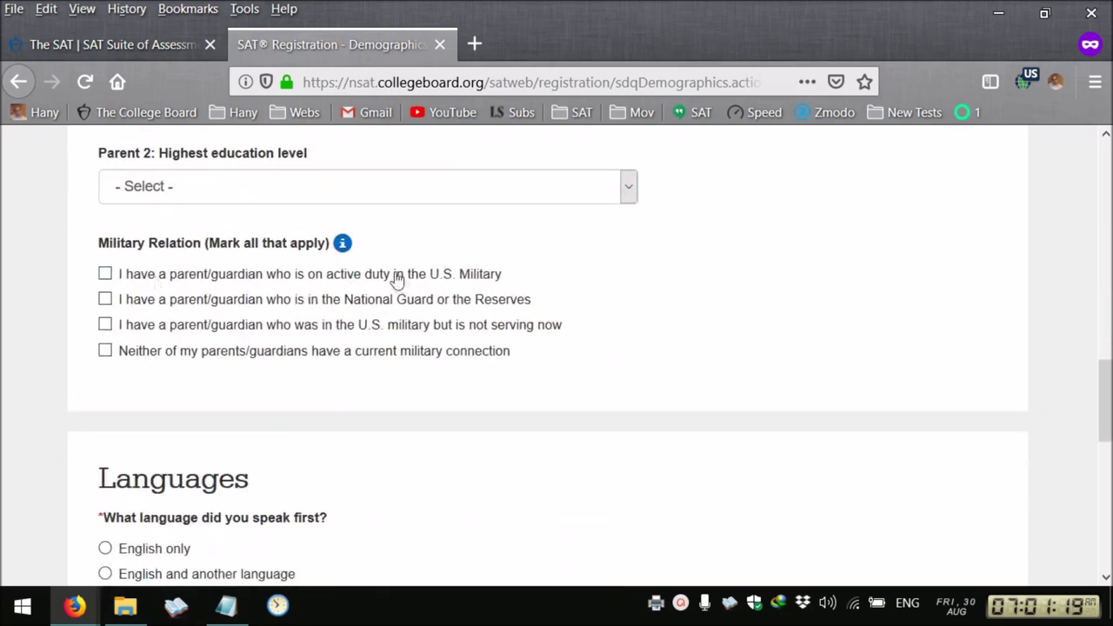
scroll(437, 406, down, 5)
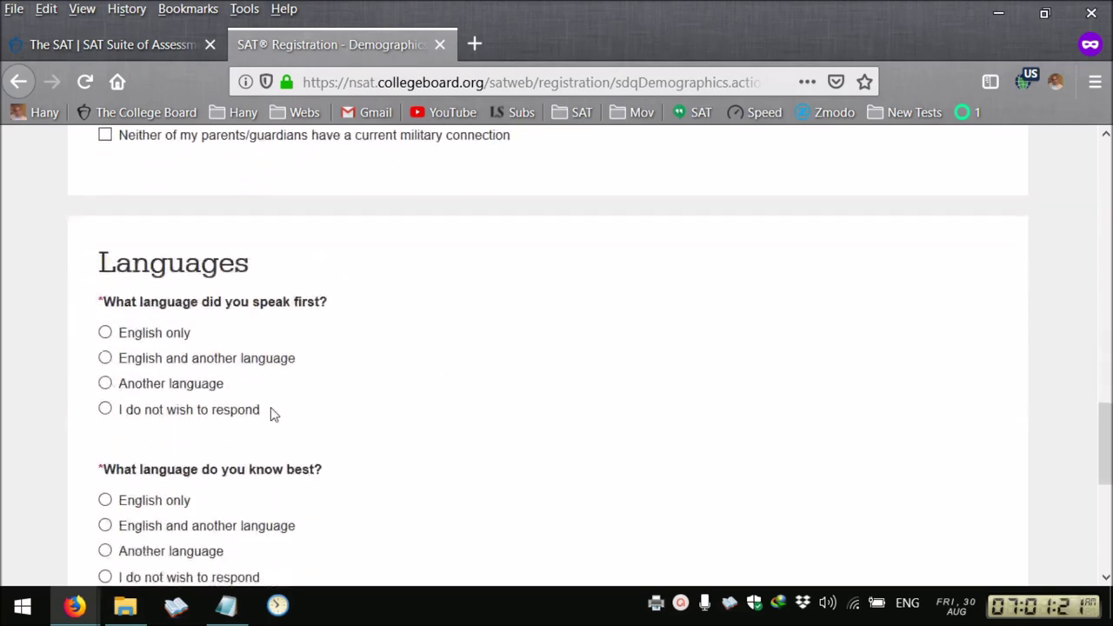
click(106, 408)
scroll(106, 407, down, 7)
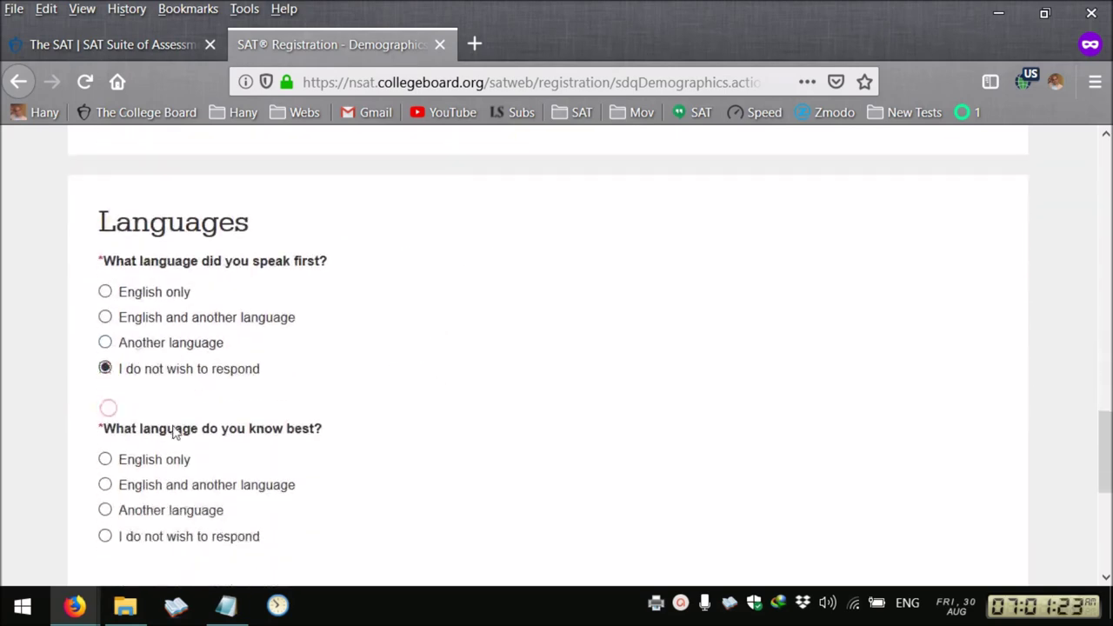
click(104, 252)
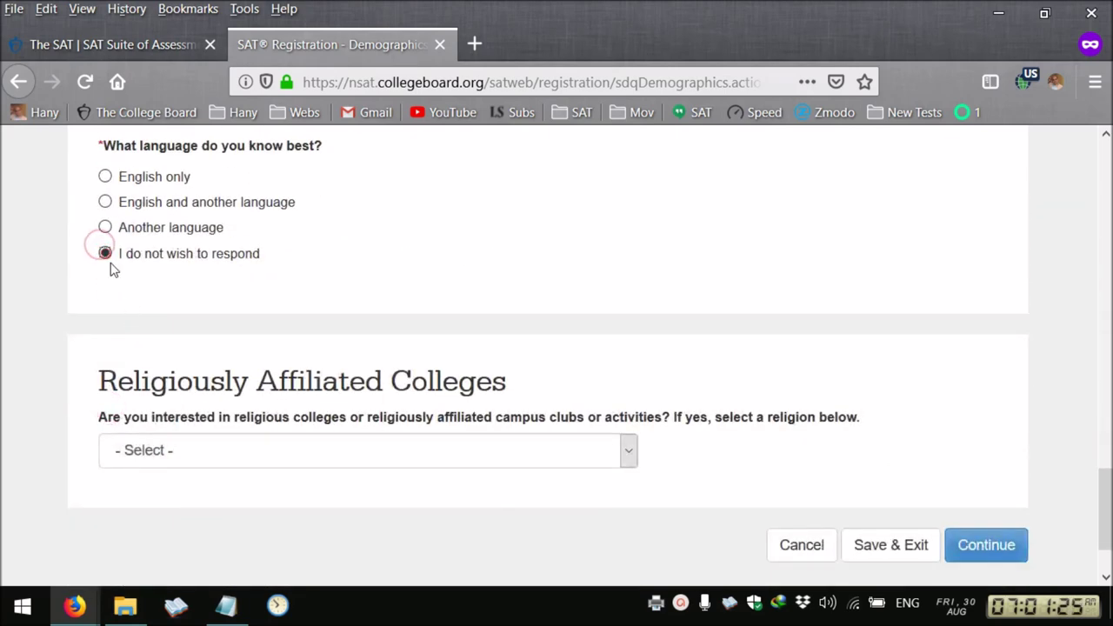
click(988, 545)
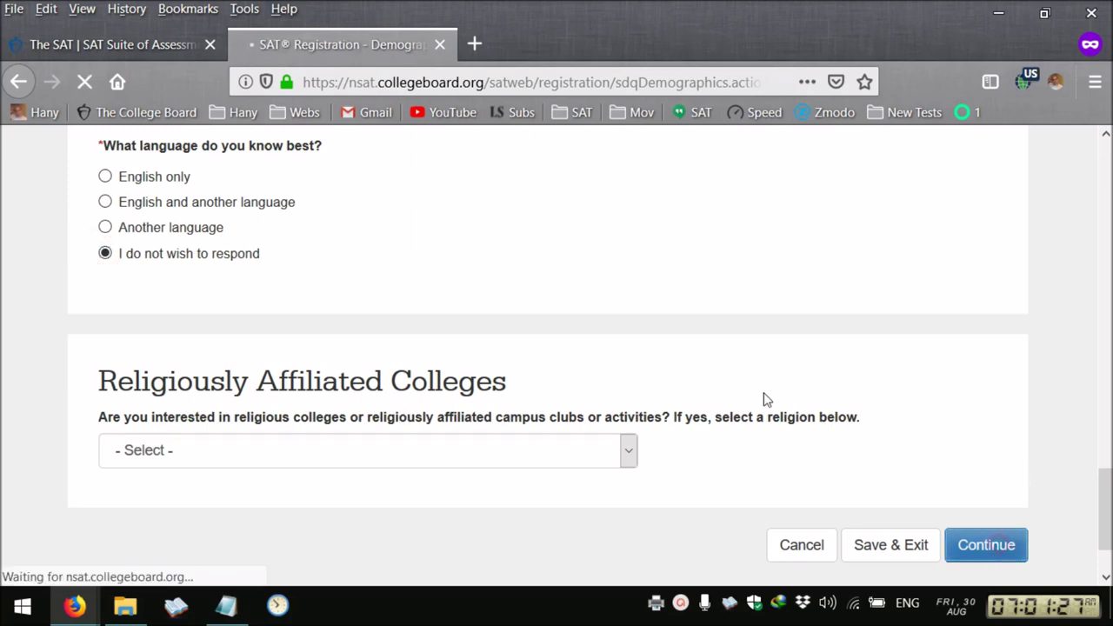
Opt out of Student Search Service with 'No, thanks.' and submit the College Board Programs page
scroll(517, 392, down, 10)
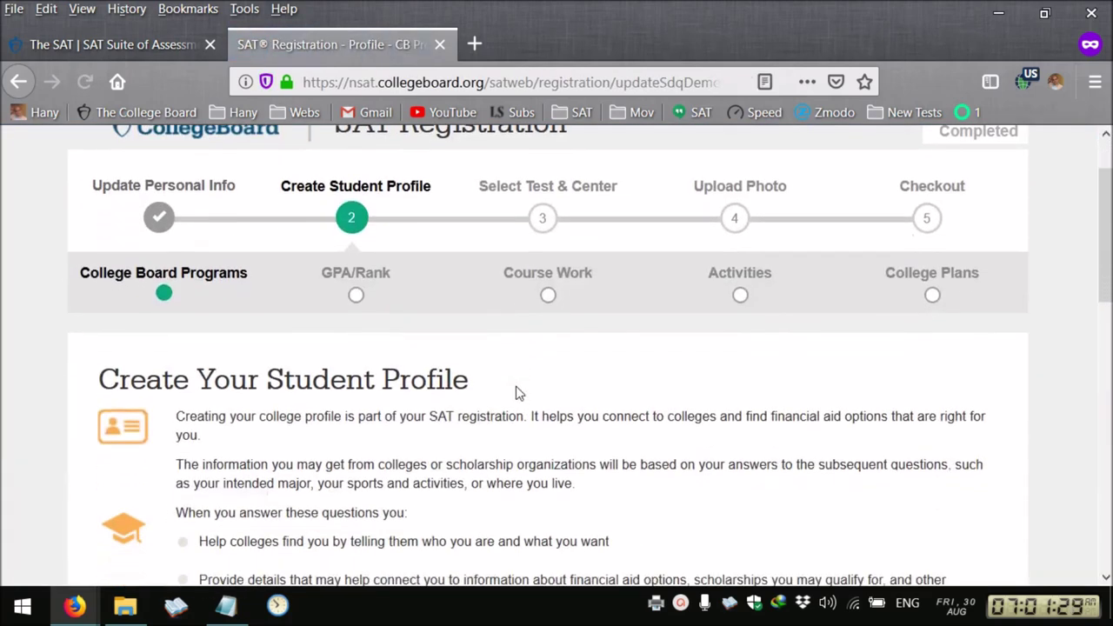
scroll(226, 456, up, 3)
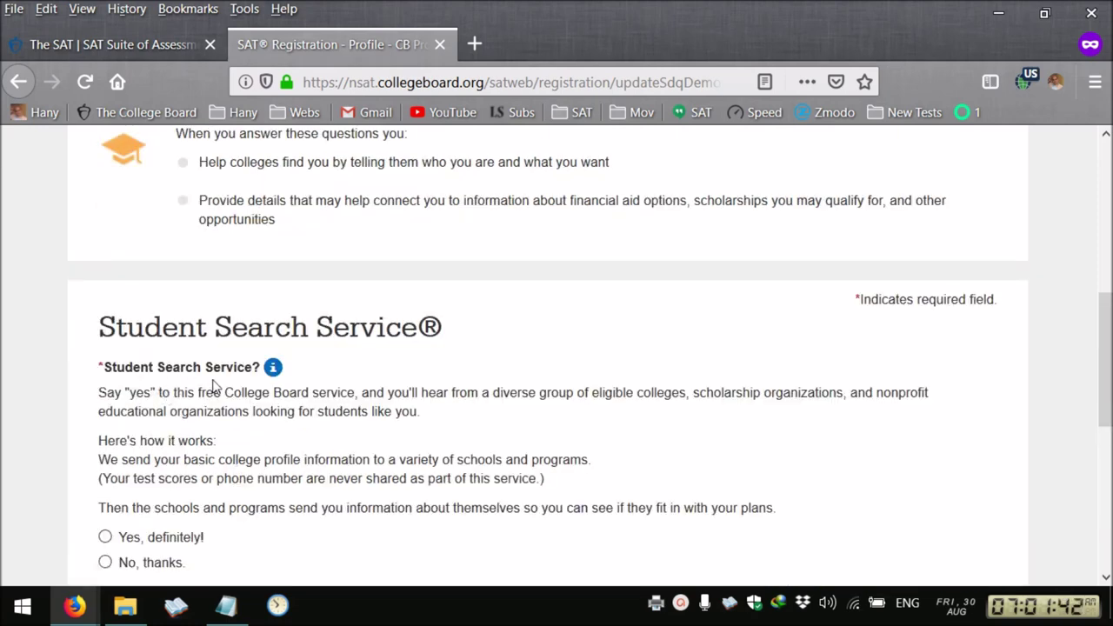
scroll(237, 412, down, 1)
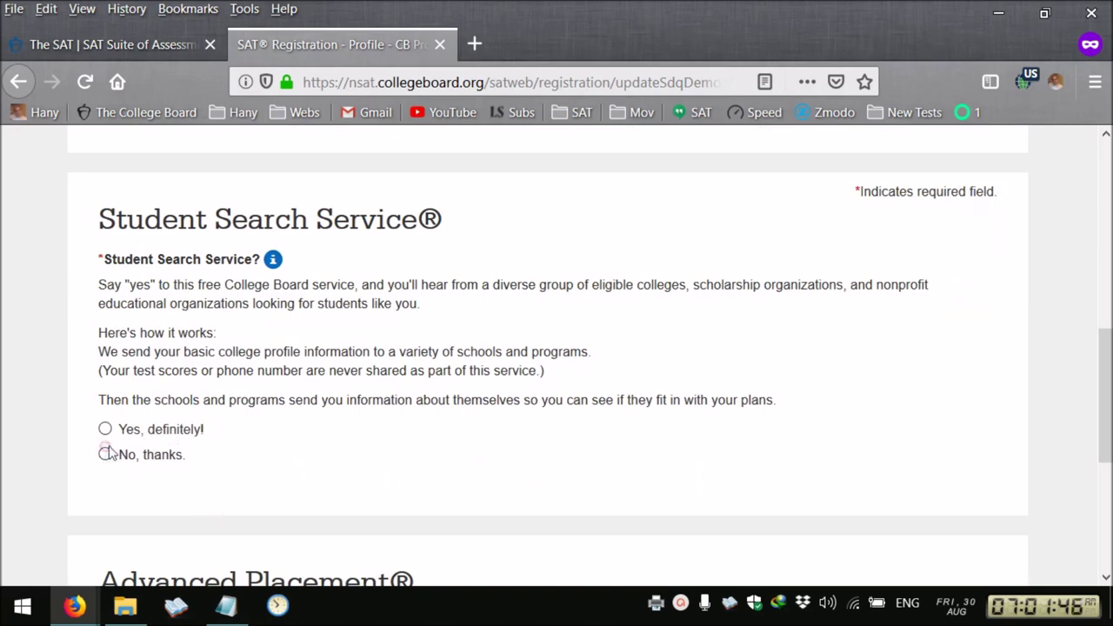
scroll(607, 427, down, 1)
scroll(608, 429, down, 2)
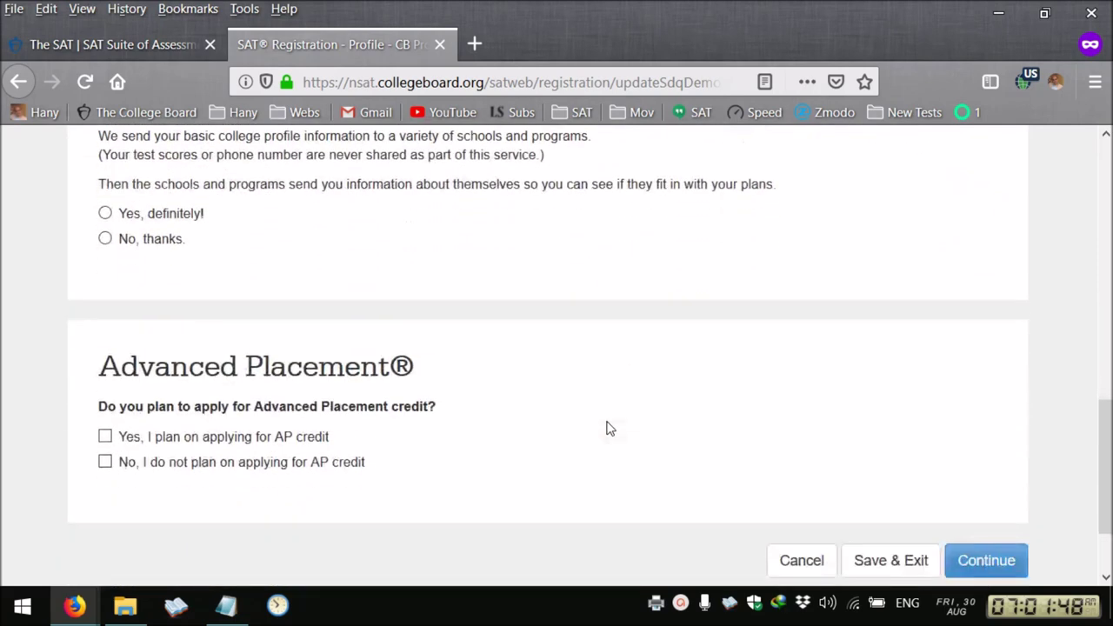
click(104, 238)
click(985, 560)
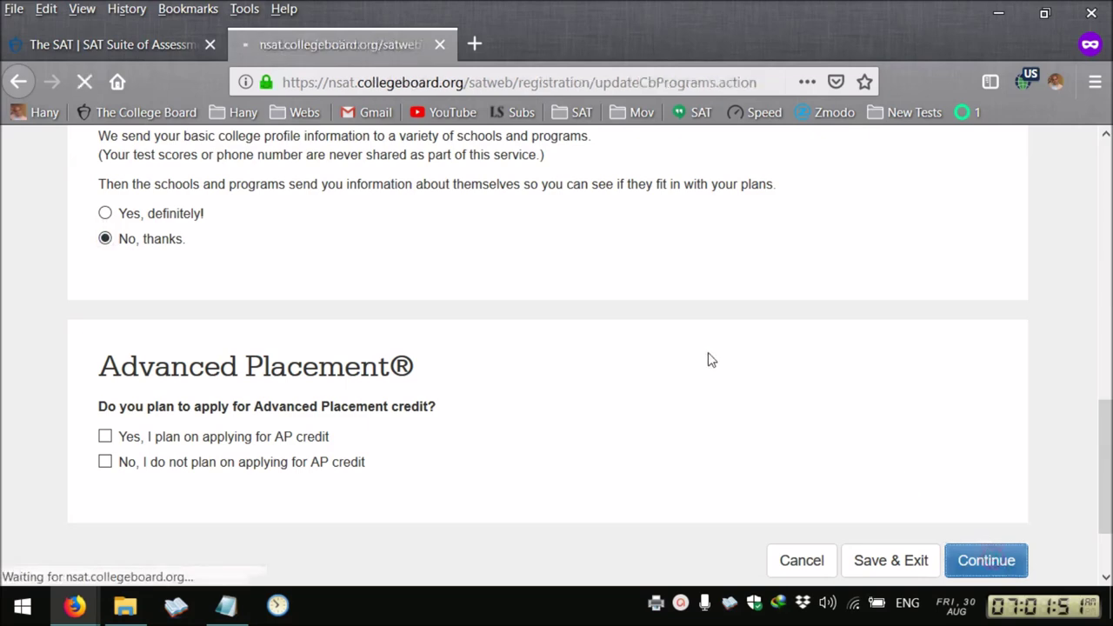
Set grade point average to 'I do not wish to respond' and submit the GPA/Rank page
scroll(635, 348, down, 1)
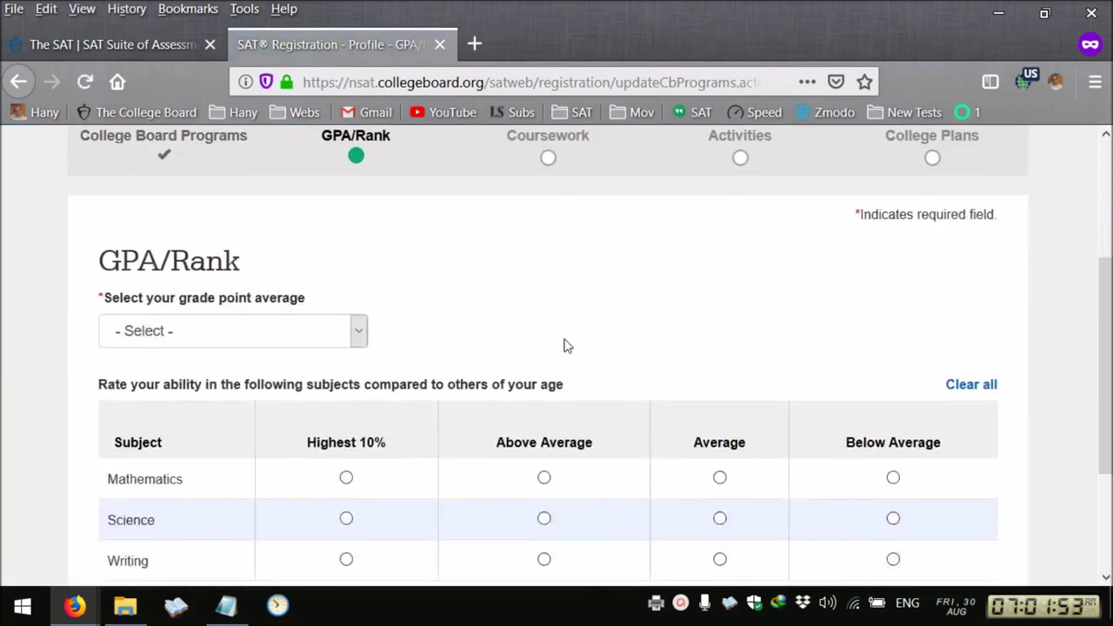
click(319, 336)
scroll(266, 487, down, 2)
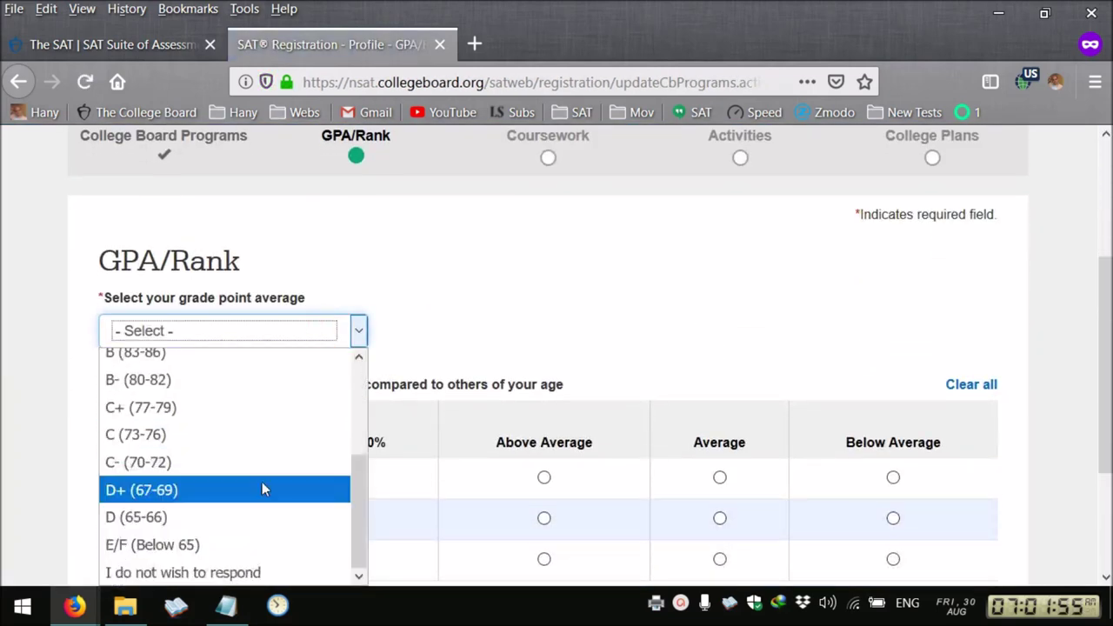
click(222, 573)
scroll(53, 434, down, 2)
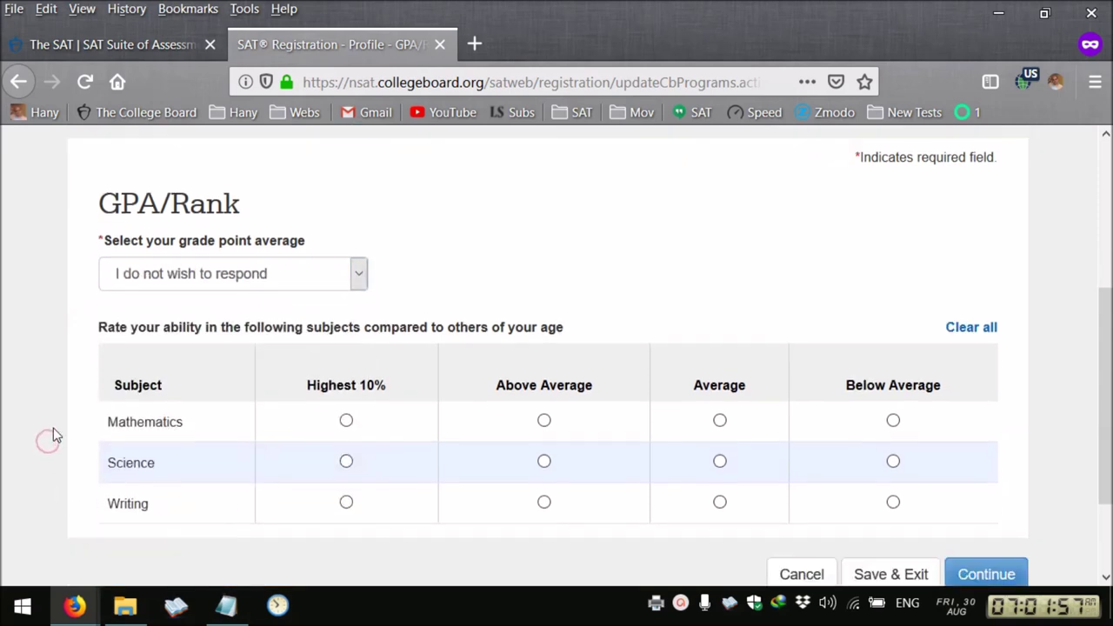
click(994, 451)
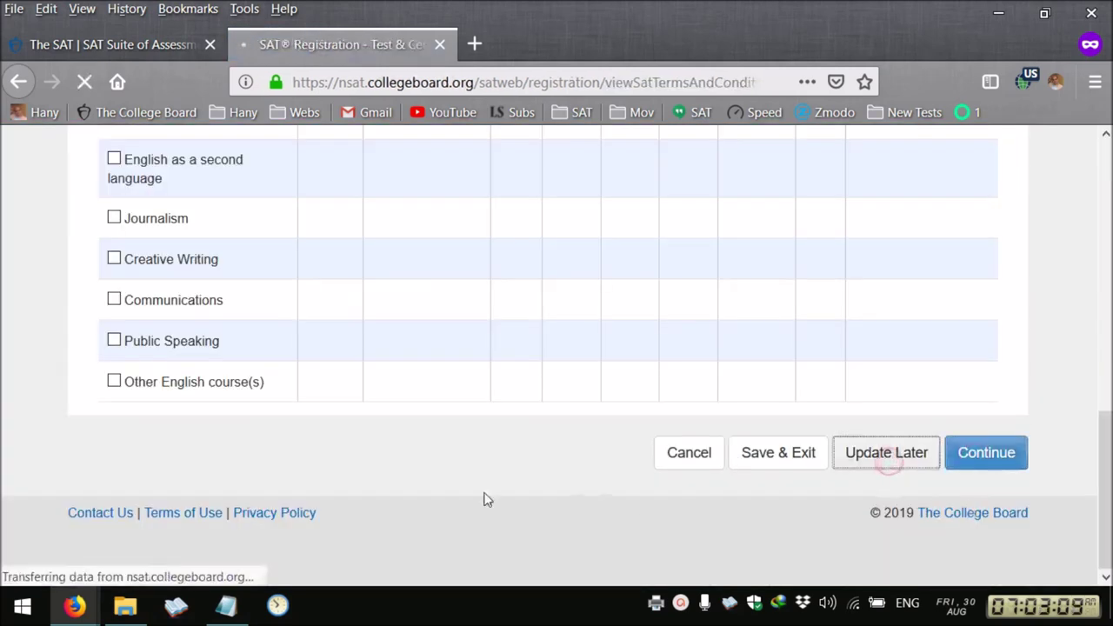
Tick 'I agree to the SAT Terms and Conditions' and continue to Test & Date
scroll(487, 498, down, 3)
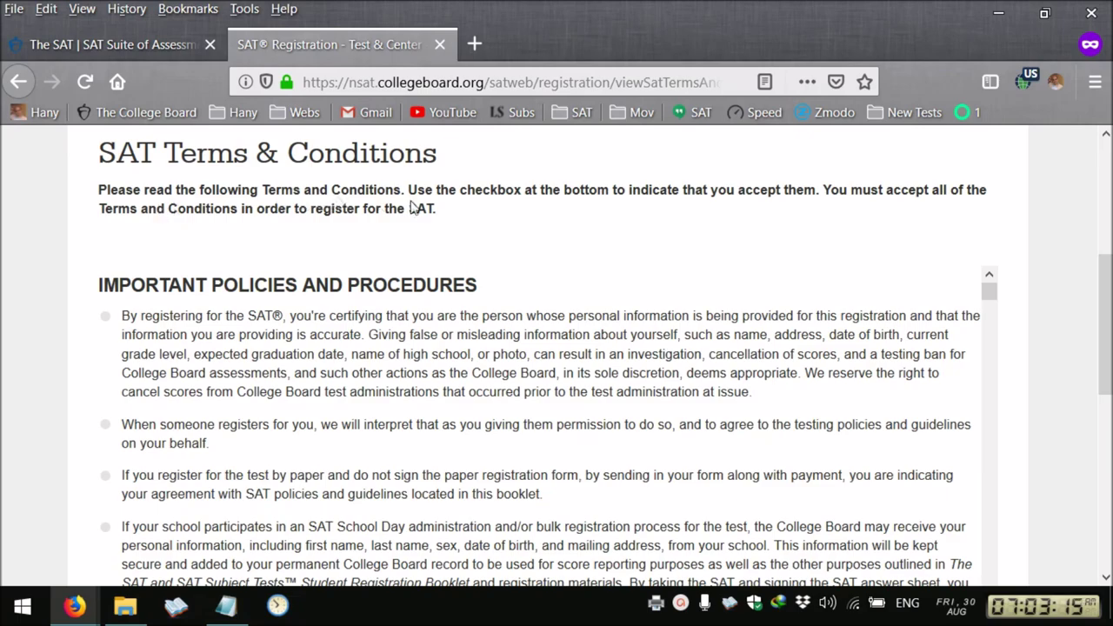
scroll(439, 319, down, 10)
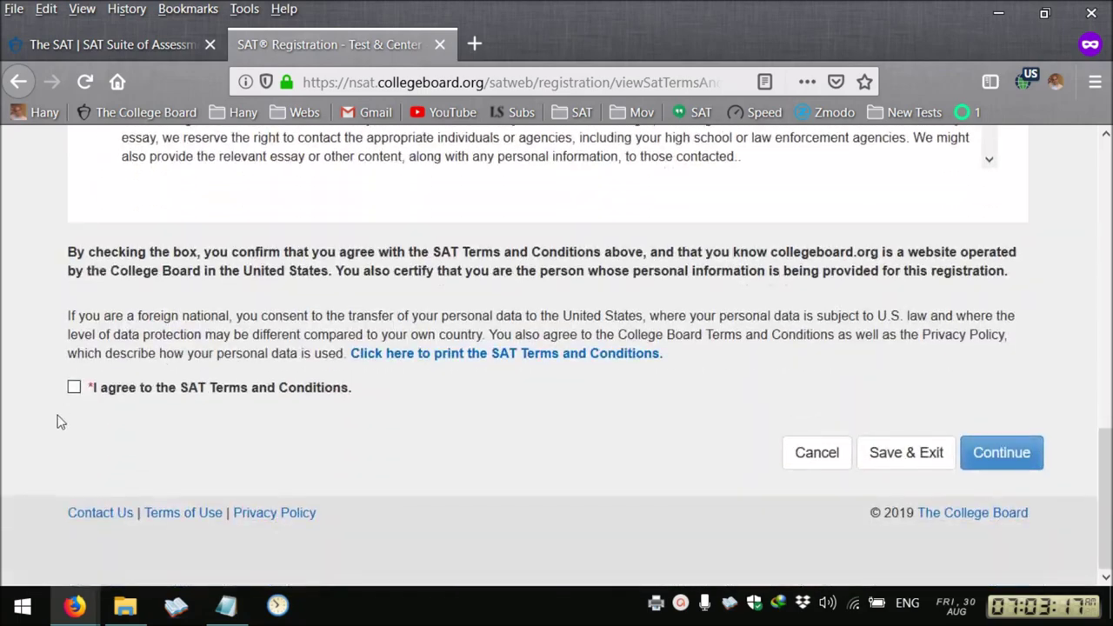
click(73, 388)
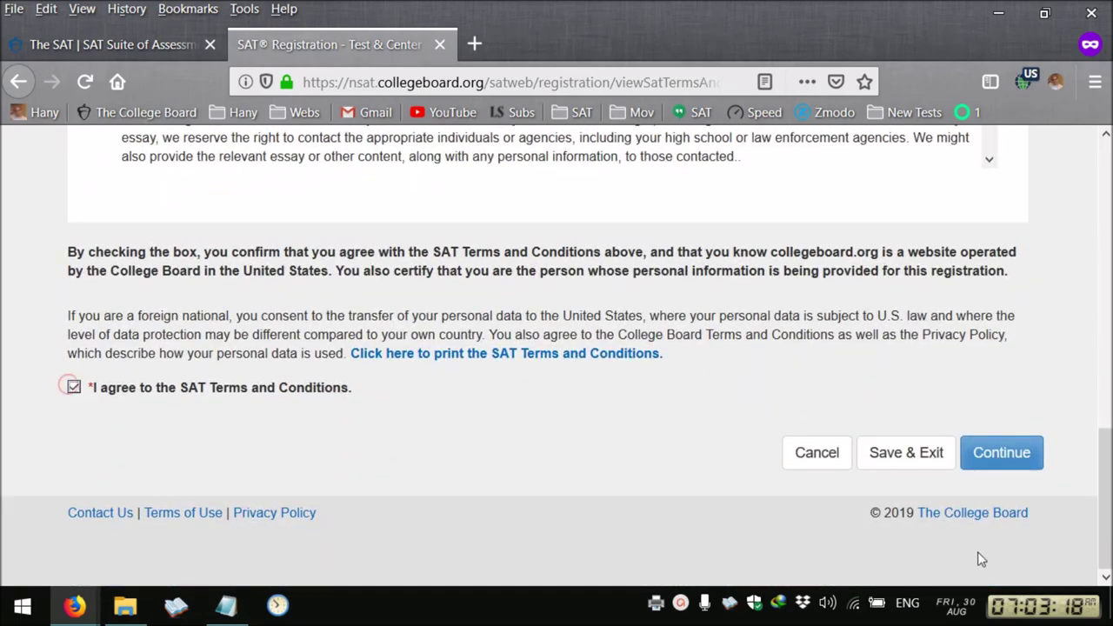
click(989, 460)
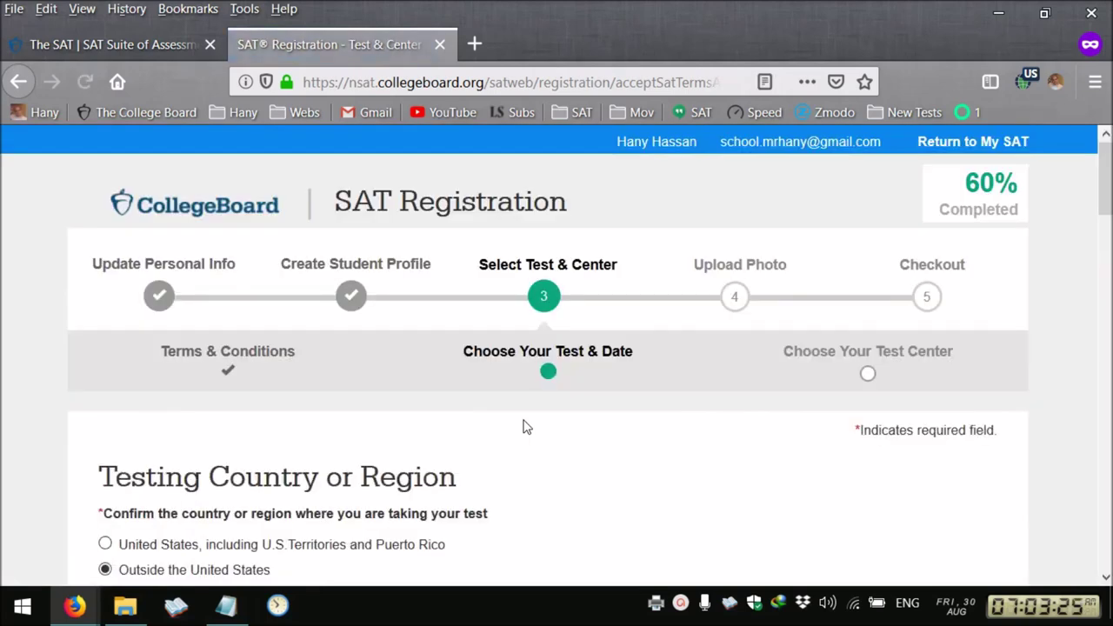
Answer No to Fee Waiver and No to Student Answer Service, then submit the test and date choices
scroll(523, 427, down, 3)
scroll(523, 427, down, 3)
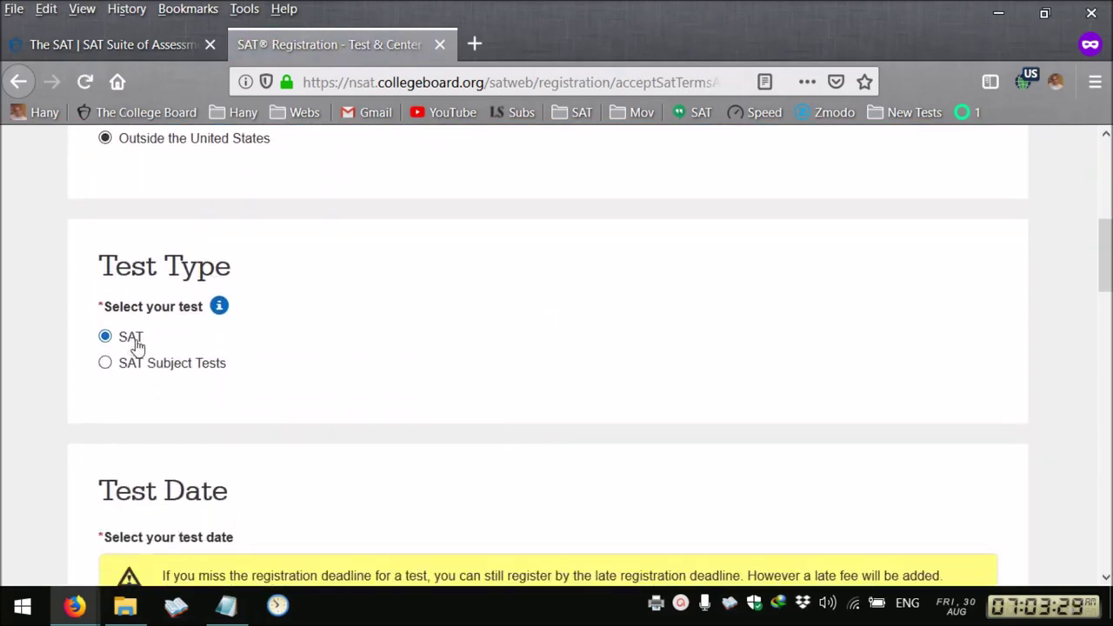
scroll(433, 409, down, 3)
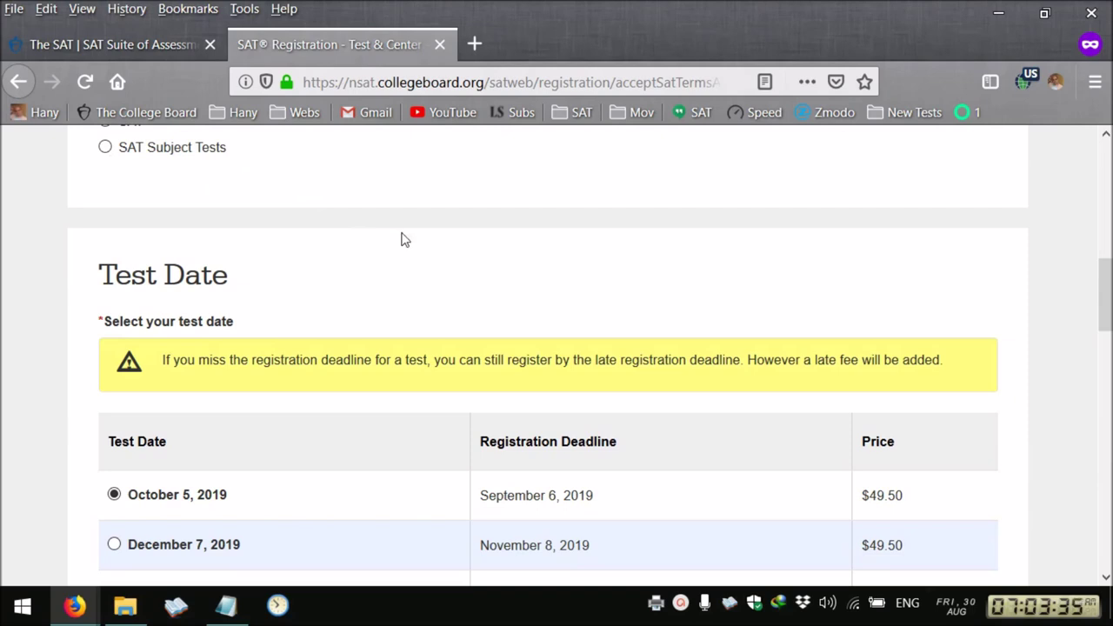
scroll(404, 240, down, 1)
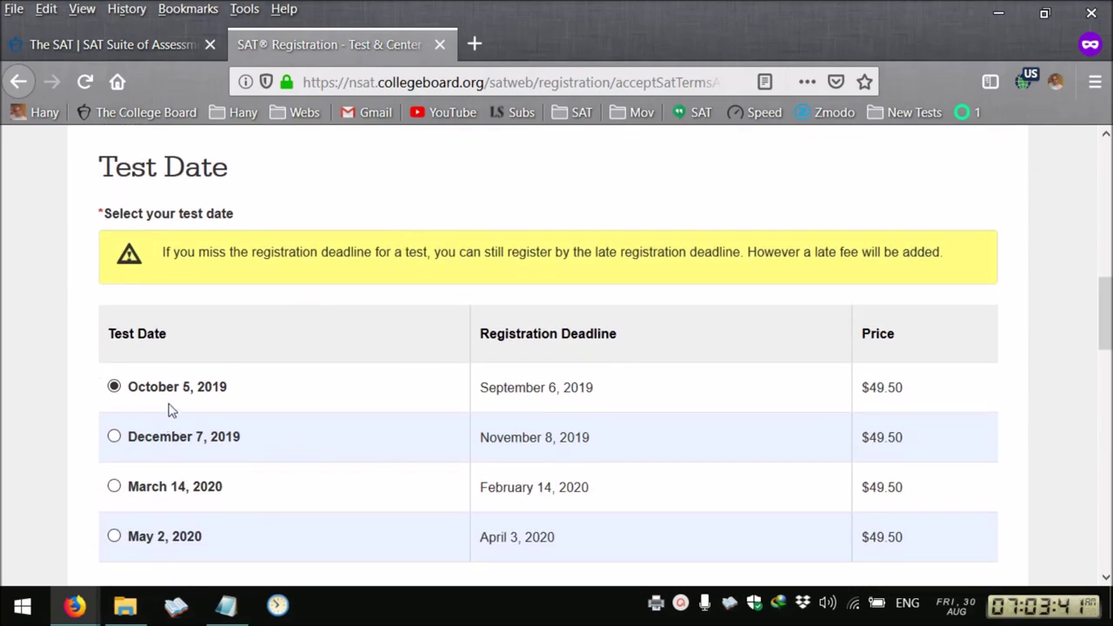
scroll(240, 397, down, 2)
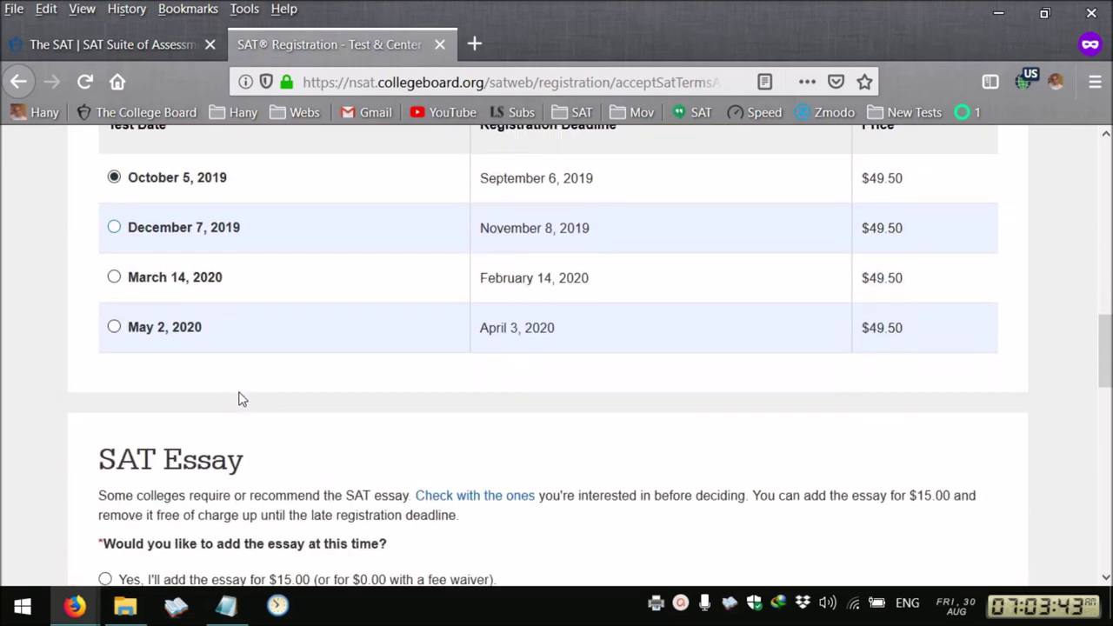
scroll(522, 397, down, 3)
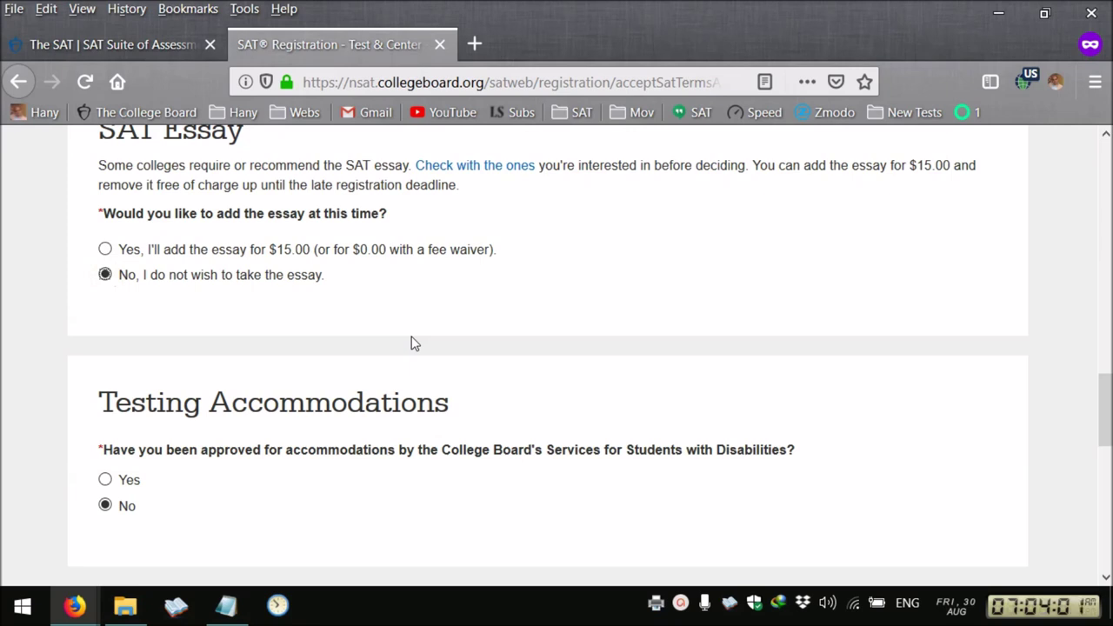
scroll(415, 343, down, 3)
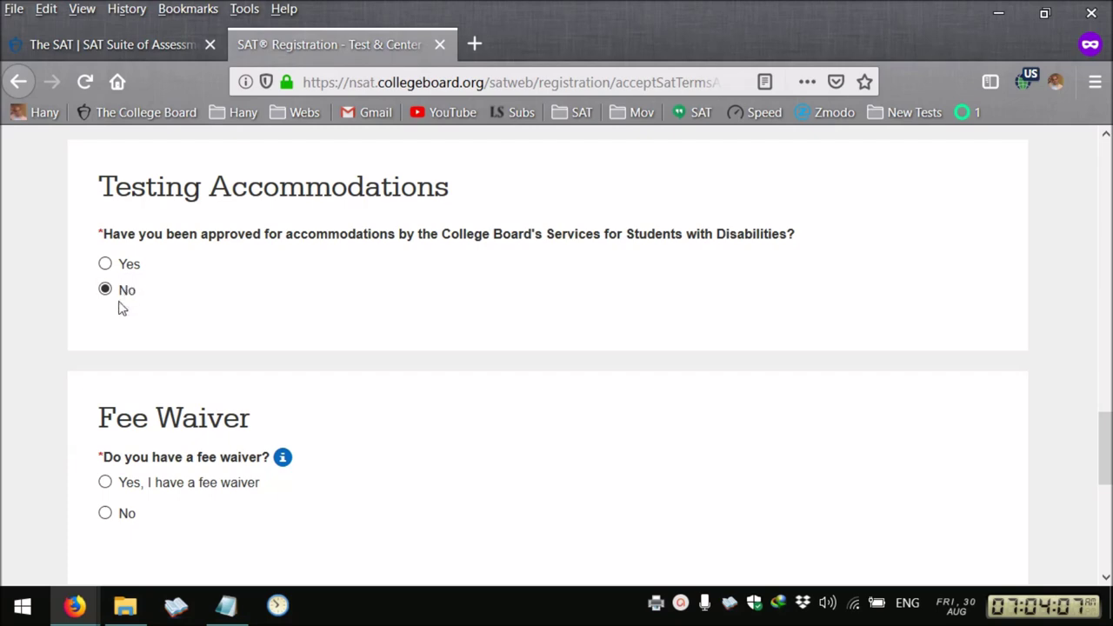
scroll(122, 309, down, 1)
click(106, 406)
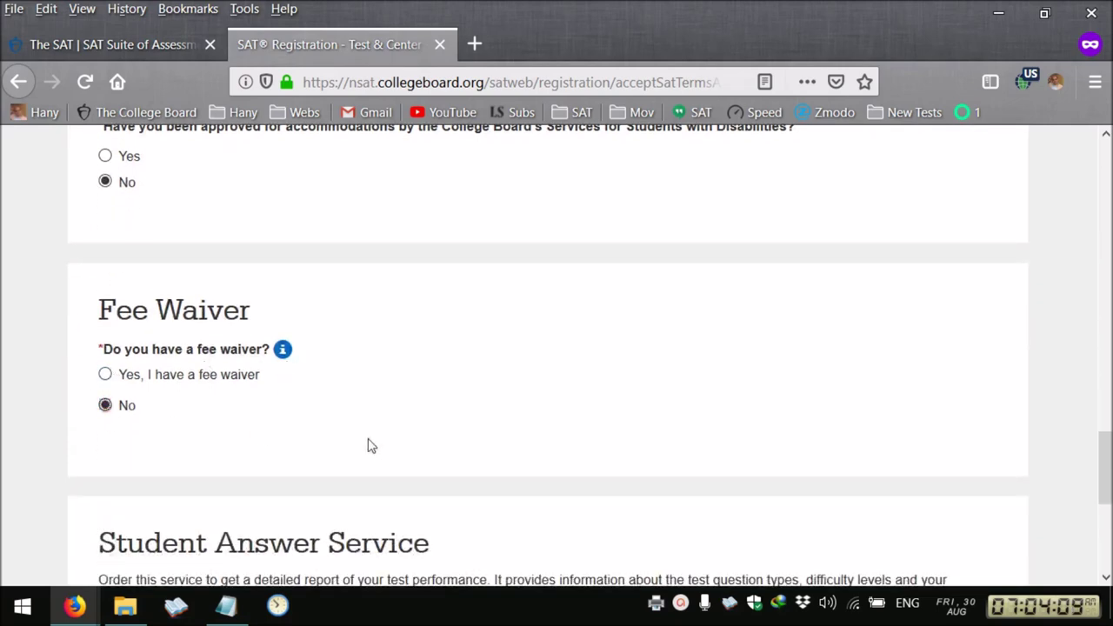
scroll(368, 444, down, 3)
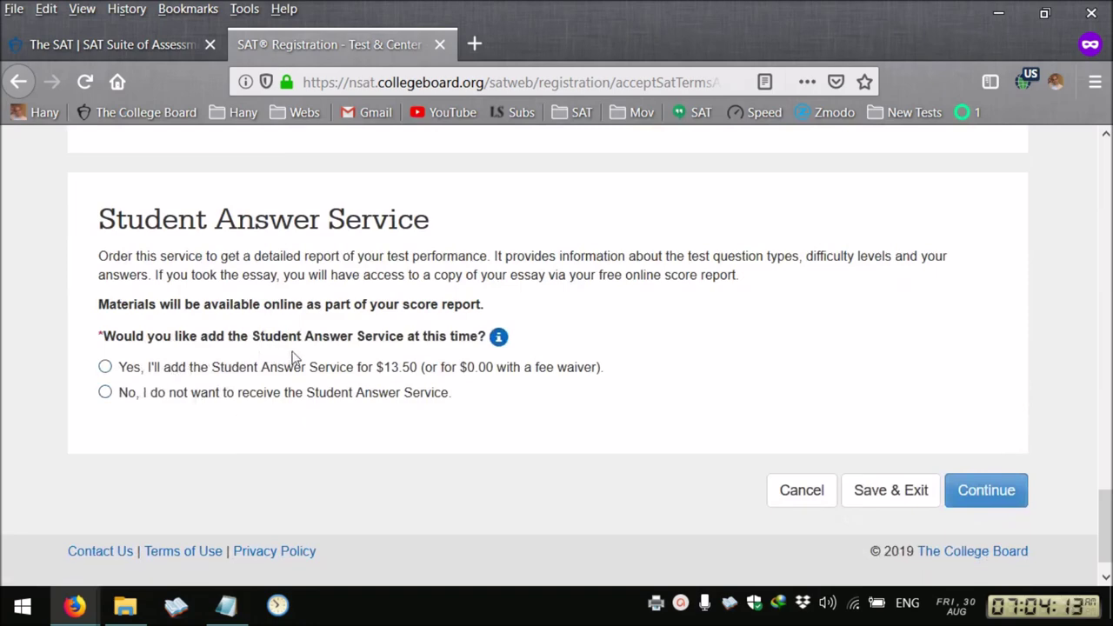
click(105, 393)
click(982, 492)
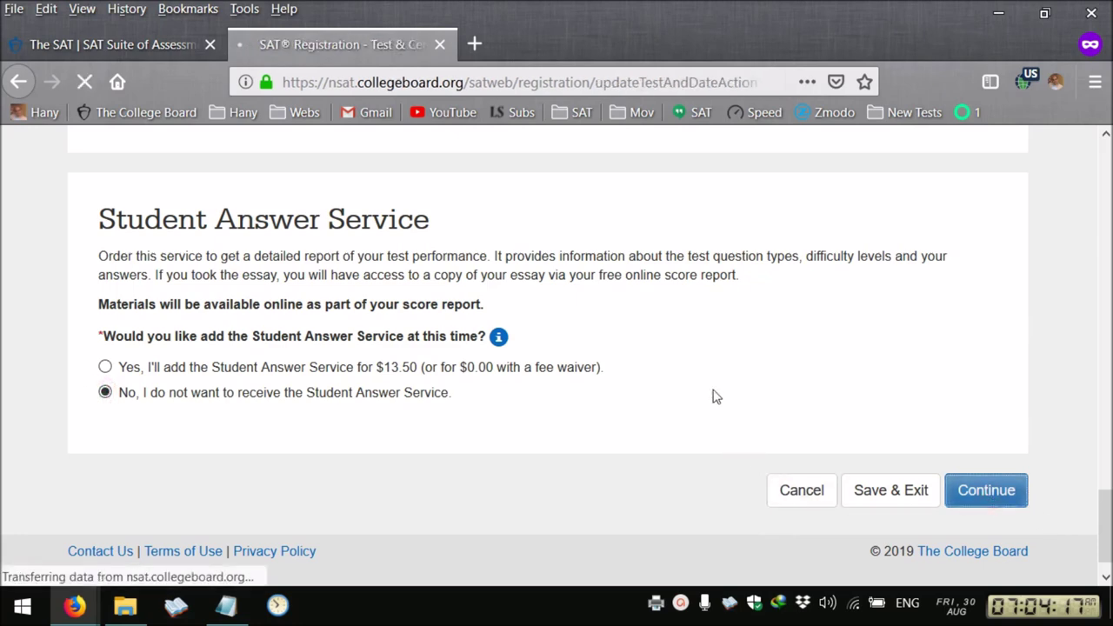
Page through the test center results to the last page and back to the first
scroll(713, 396, down, 4)
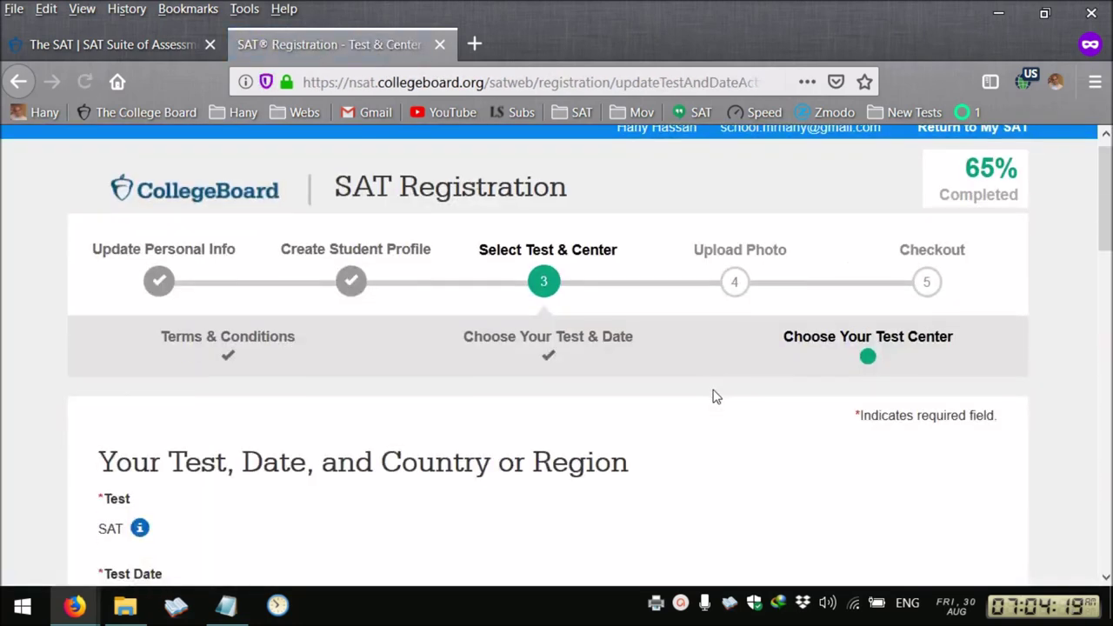
scroll(718, 385, down, 2)
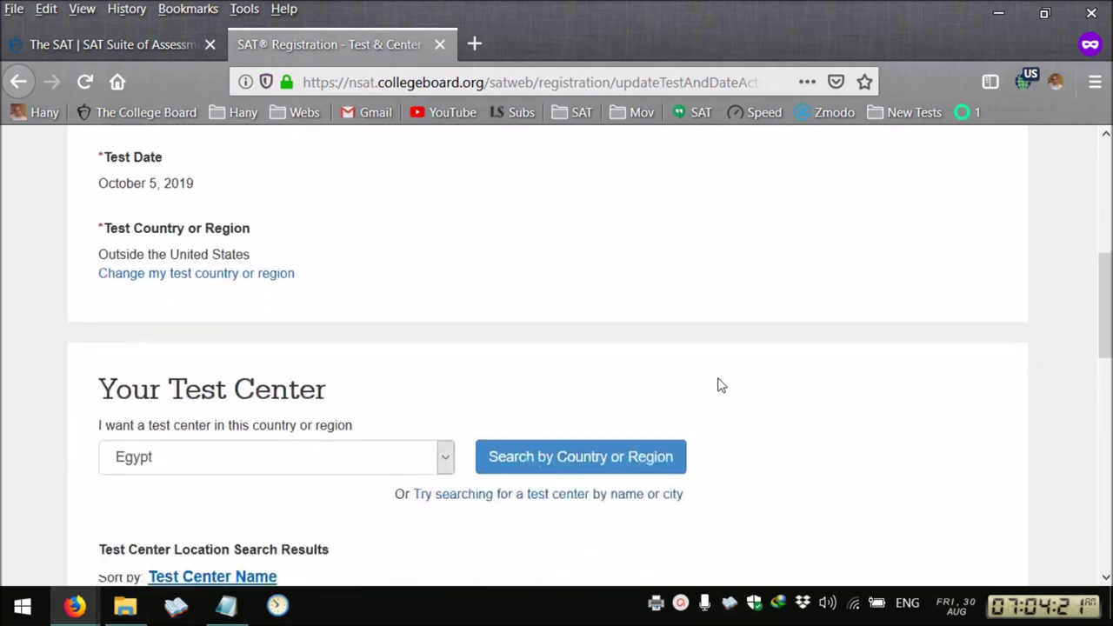
scroll(233, 324, down, 2)
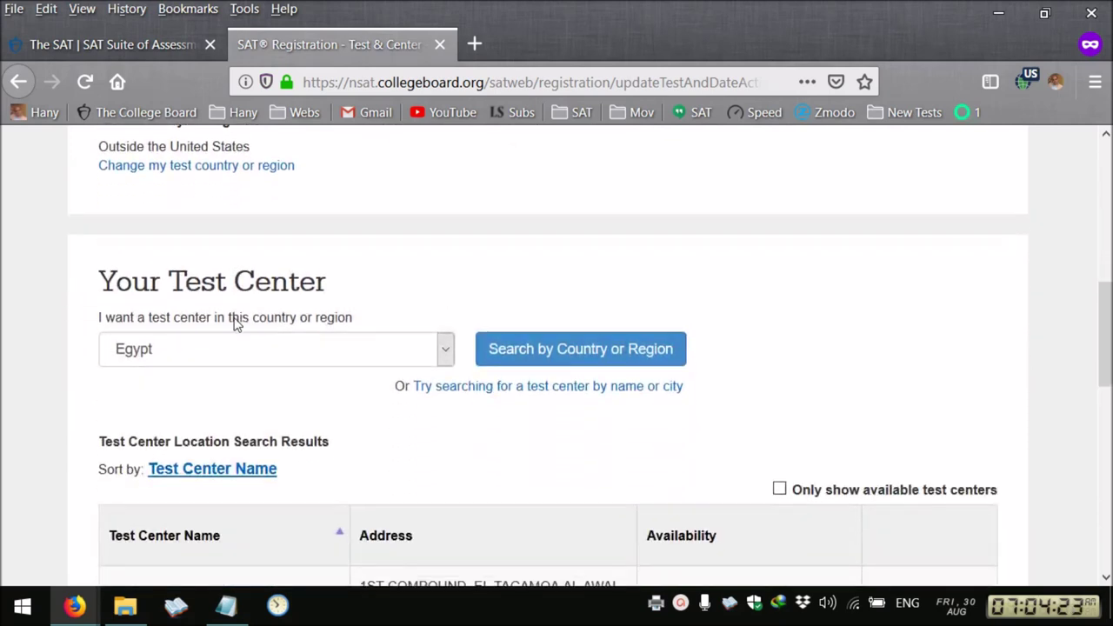
scroll(209, 371, down, 4)
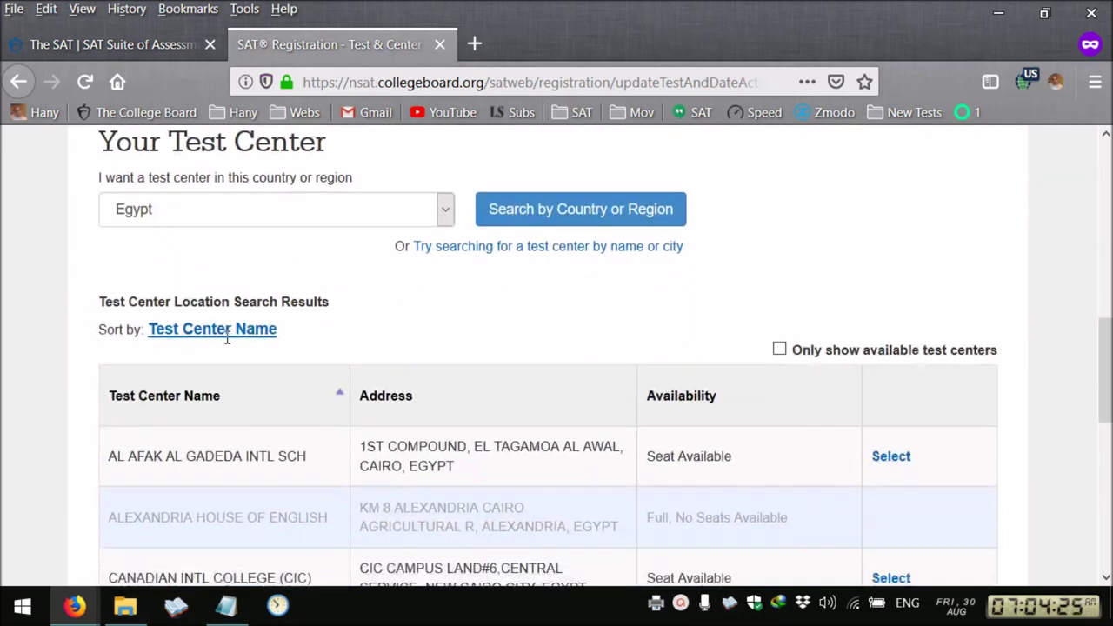
scroll(308, 468, down, 4)
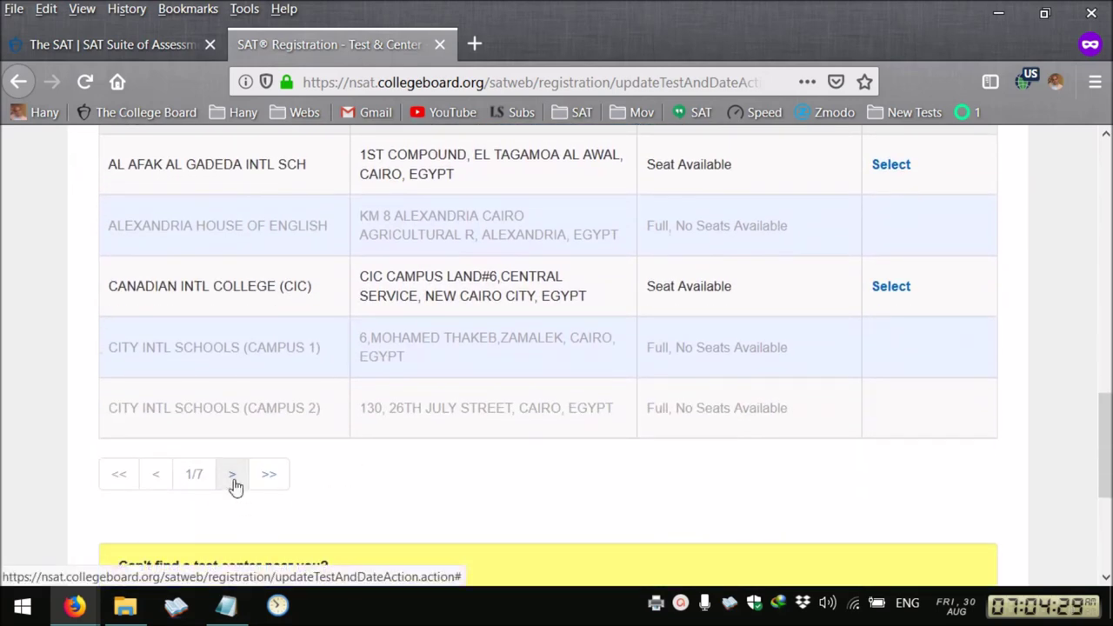
click(235, 484)
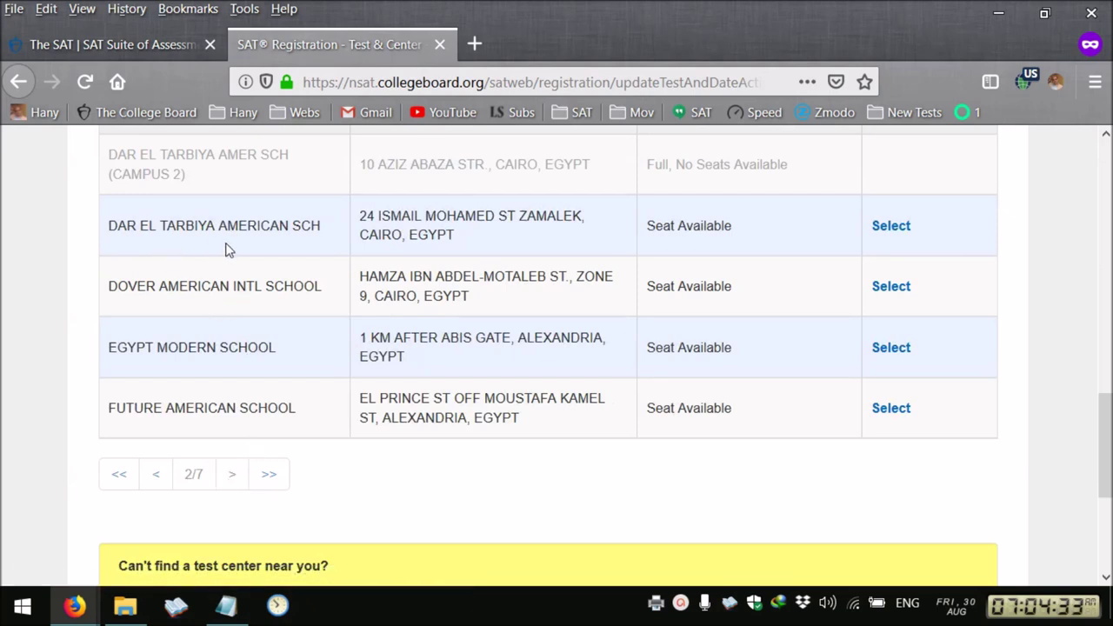
scroll(224, 250, up, 2)
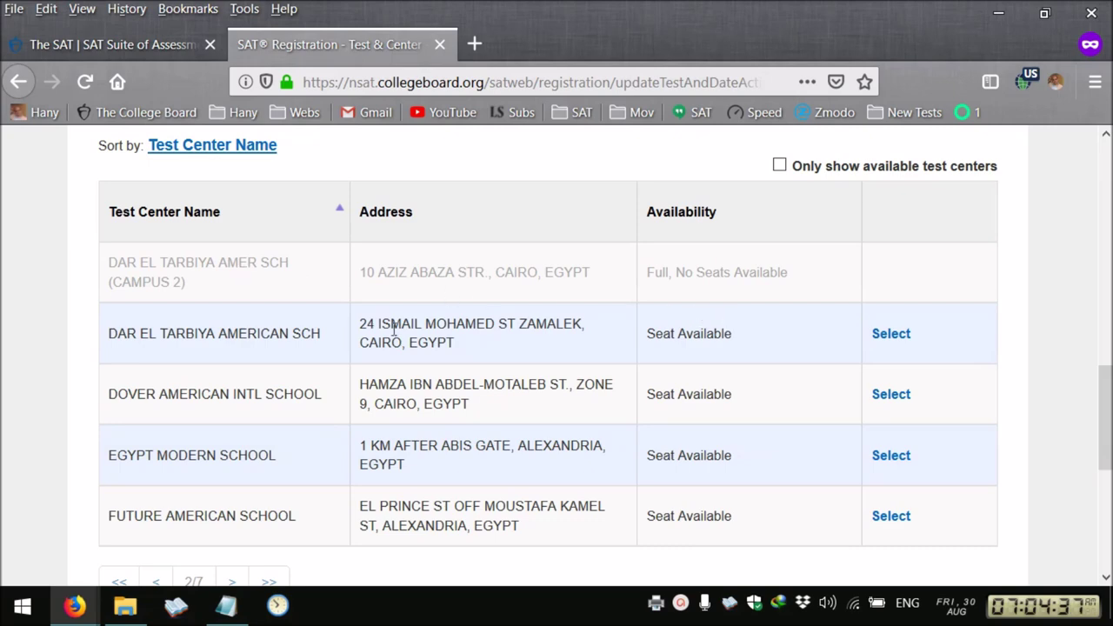
scroll(229, 418, down, 2)
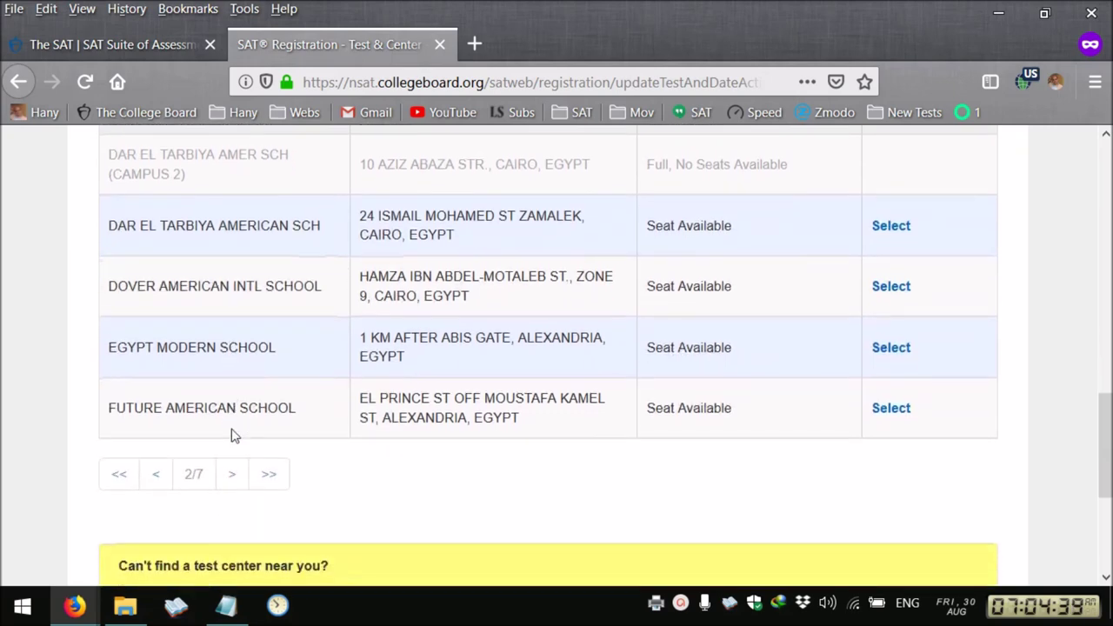
click(231, 477)
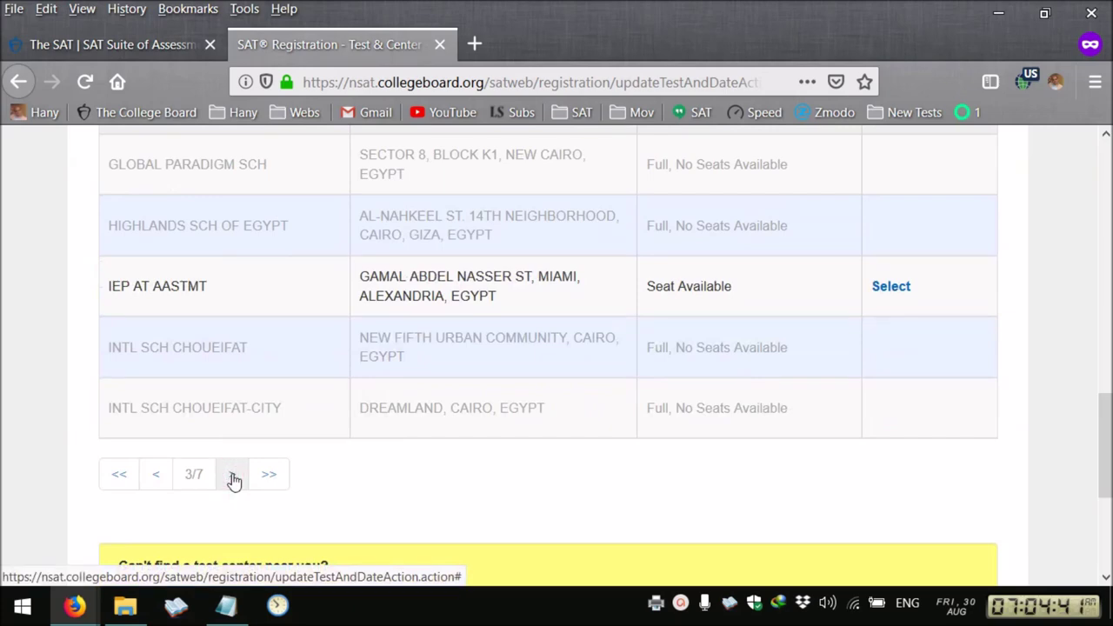
click(232, 476)
click(233, 477)
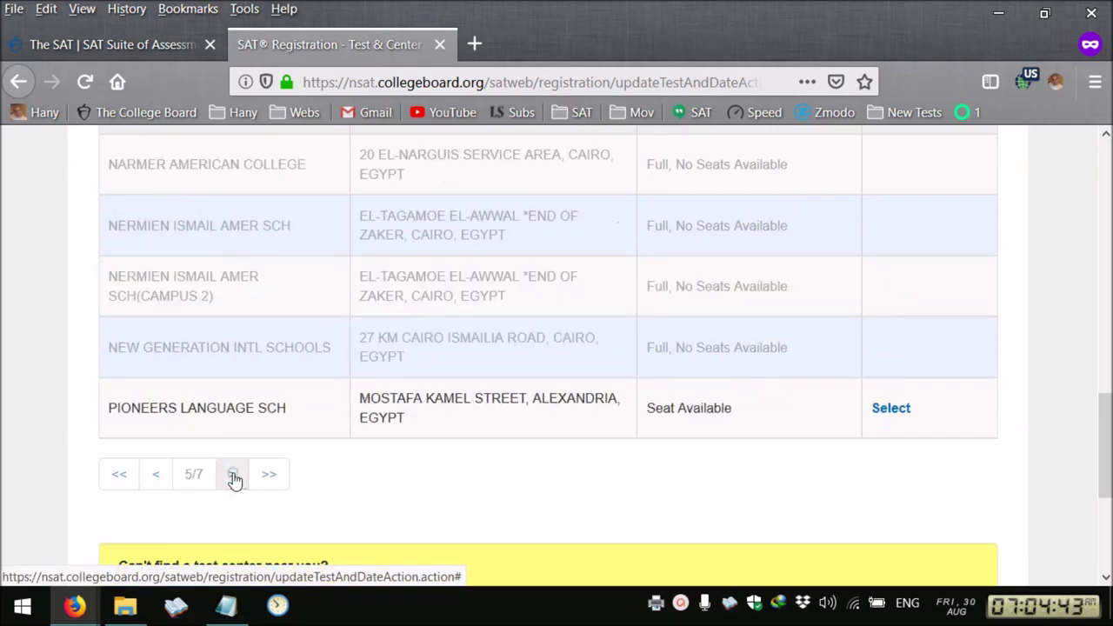
click(233, 477)
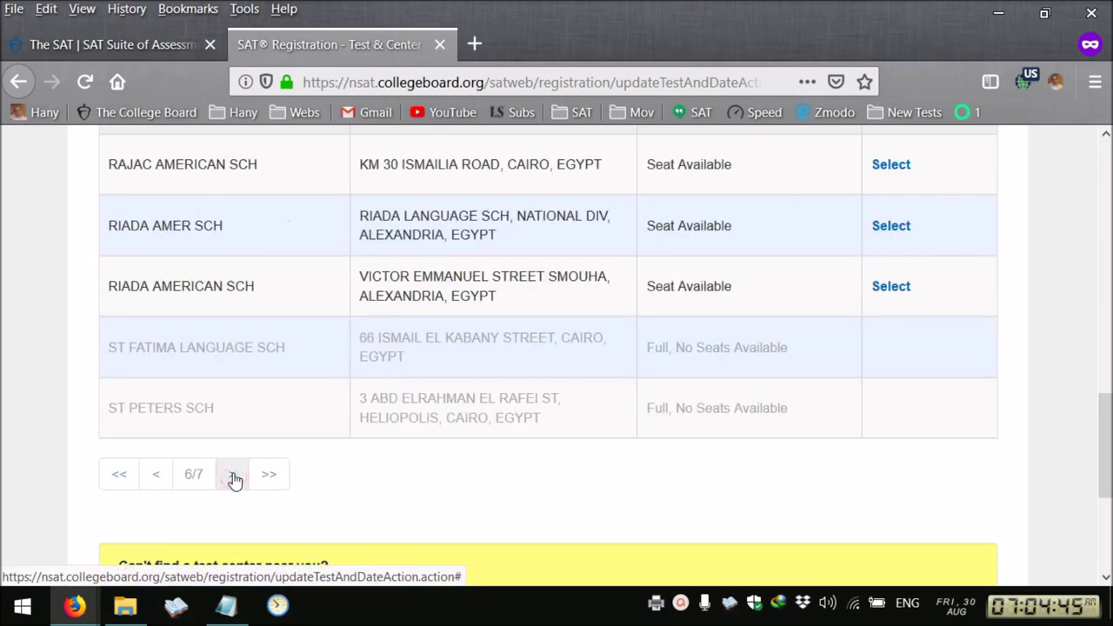
click(232, 477)
click(158, 482)
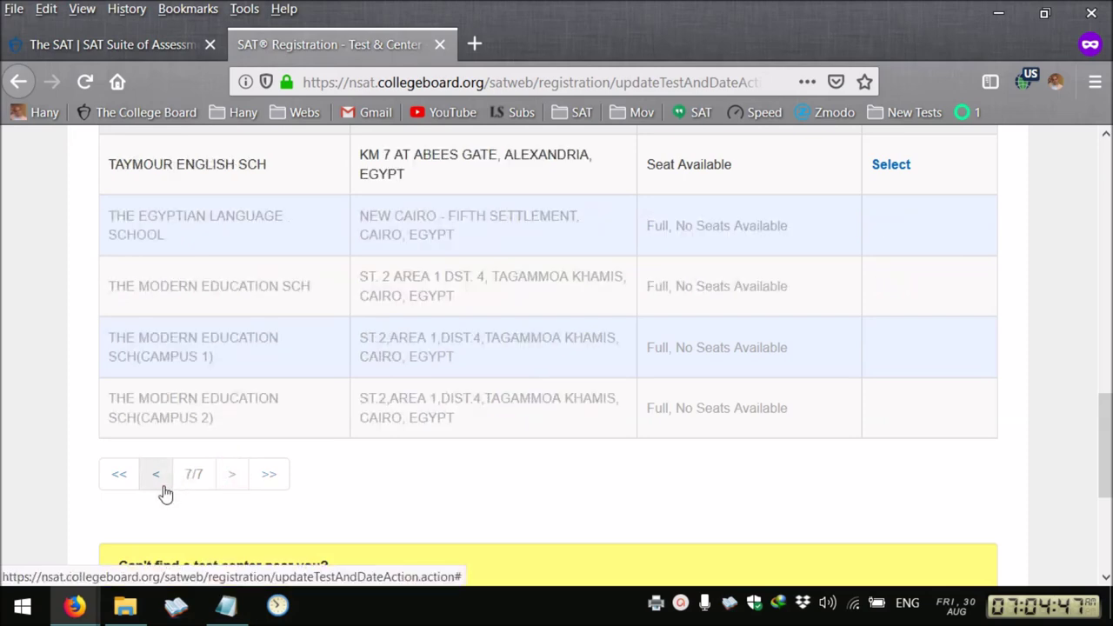
click(164, 490)
click(162, 489)
click(162, 490)
click(162, 489)
click(159, 490)
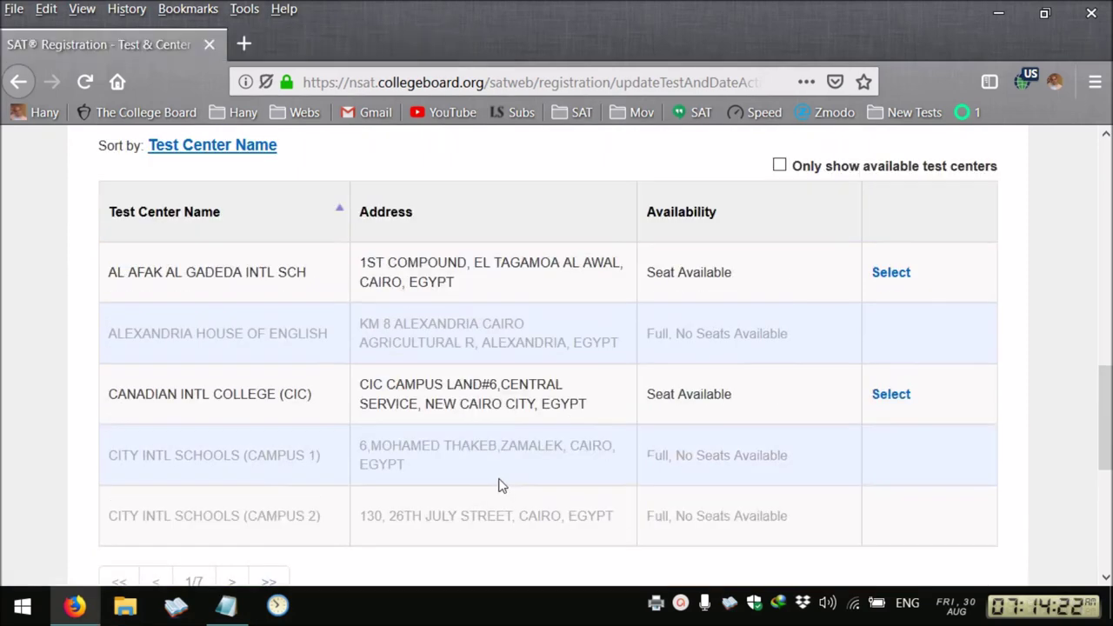
Select AL AFAK AL GADEDA INTL SCH as the test center and continue
click(891, 273)
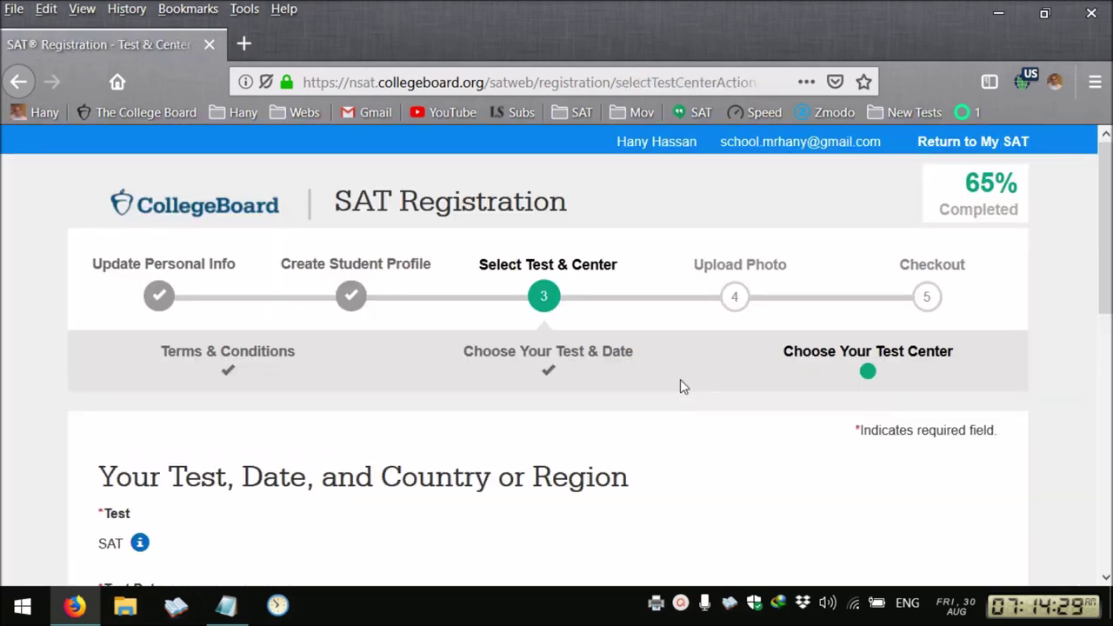
scroll(679, 386, down, 5)
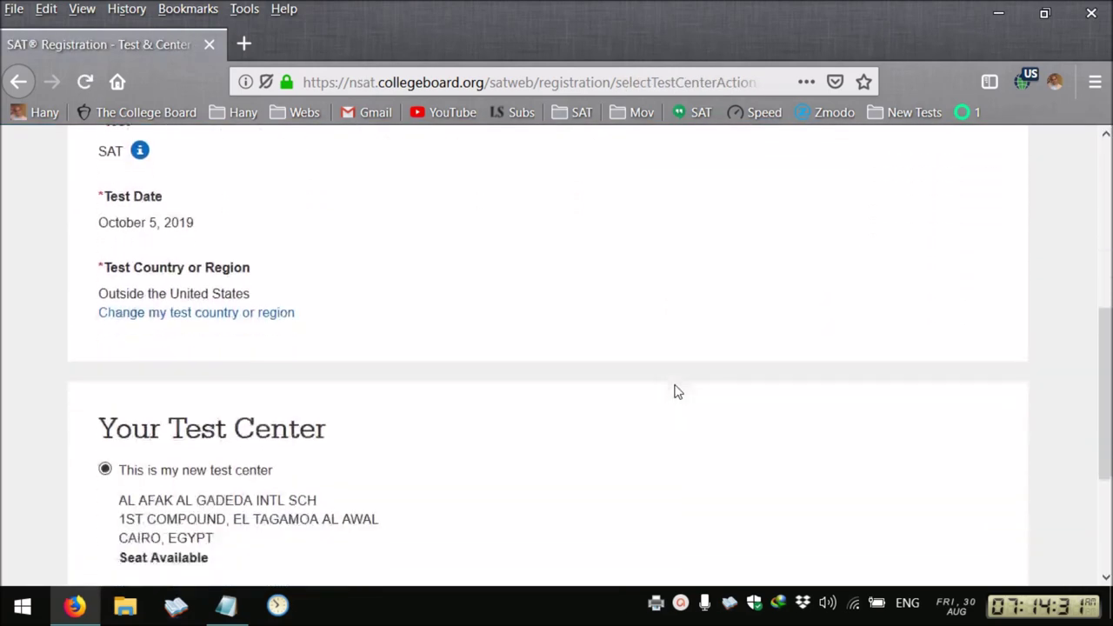
scroll(678, 391, down, 3)
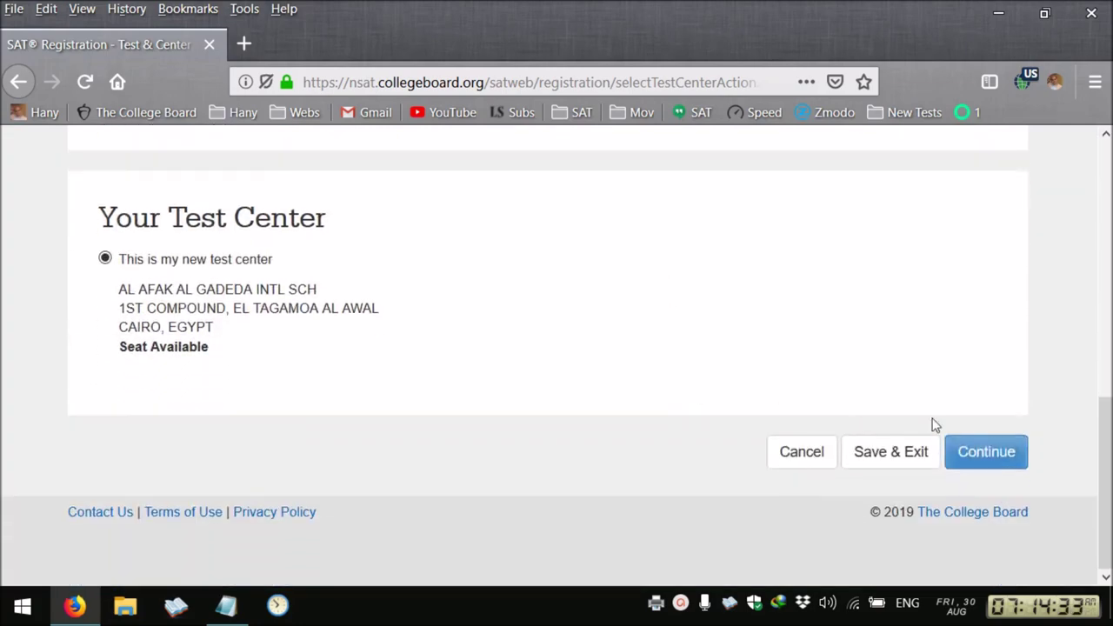
click(985, 452)
Dismiss the Facebook logout message and choose 'Upload from my computer' for the photo
scroll(436, 378, down, 4)
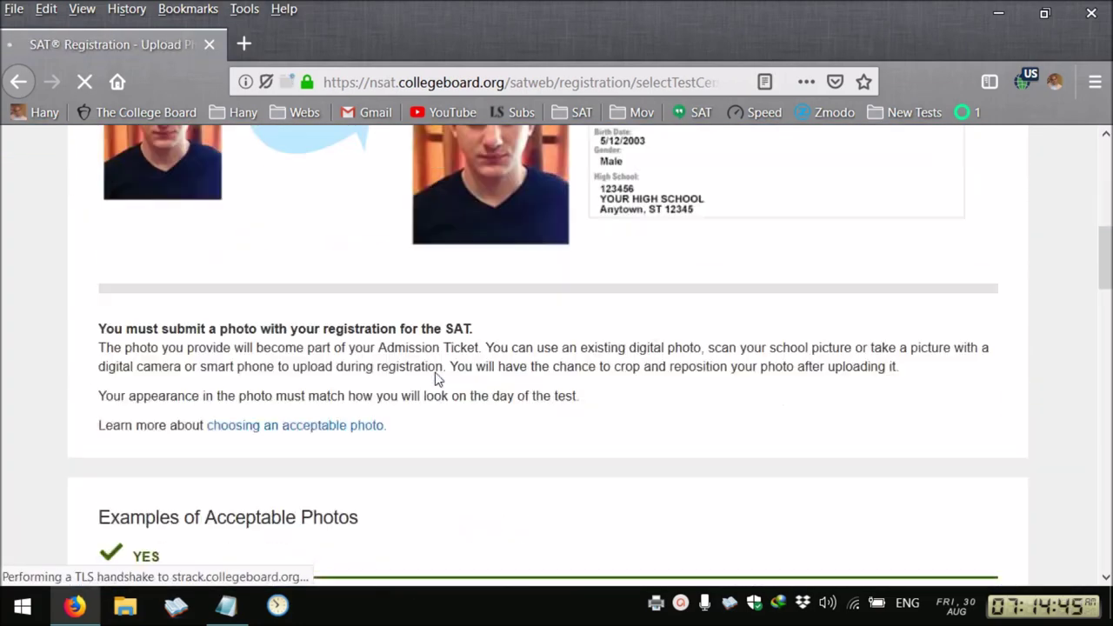
scroll(437, 378, down, 13)
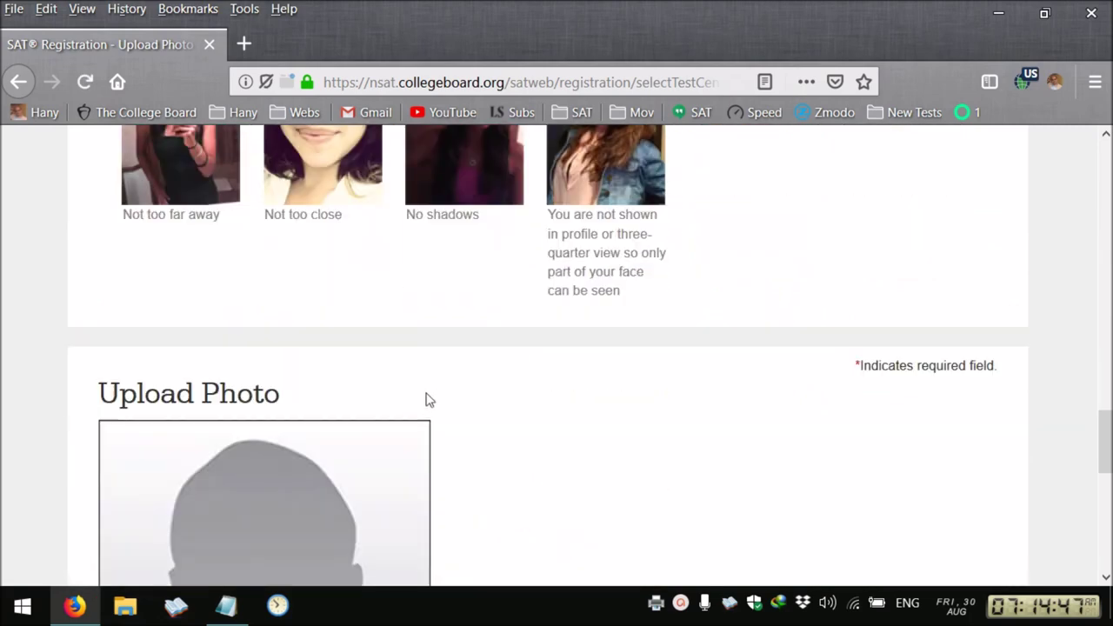
scroll(428, 399, down, 5)
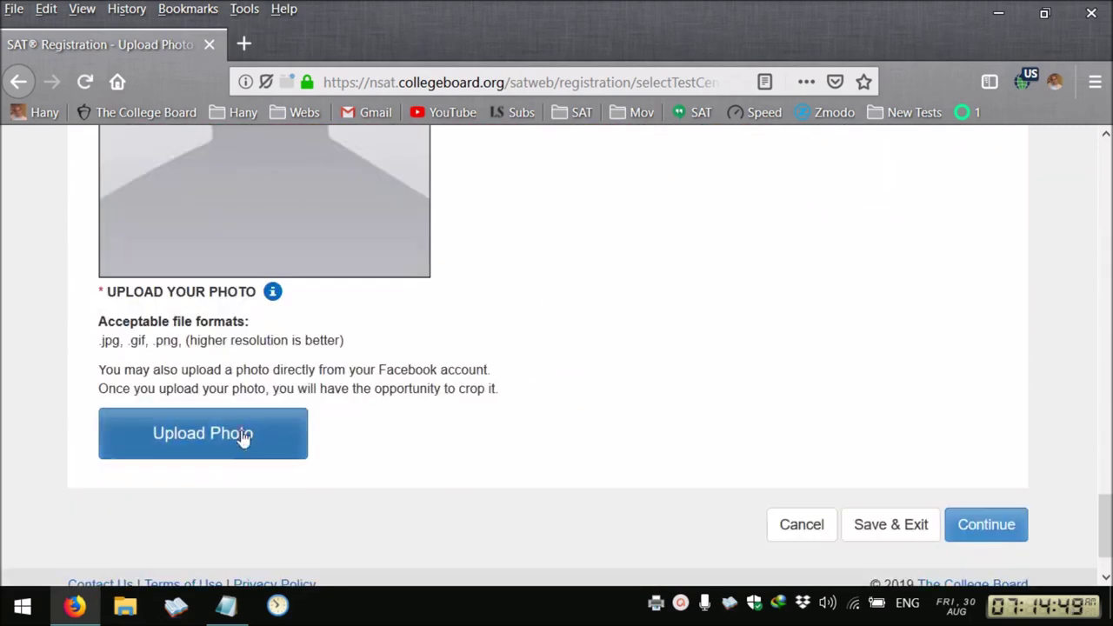
click(243, 438)
scroll(527, 370, down, 3)
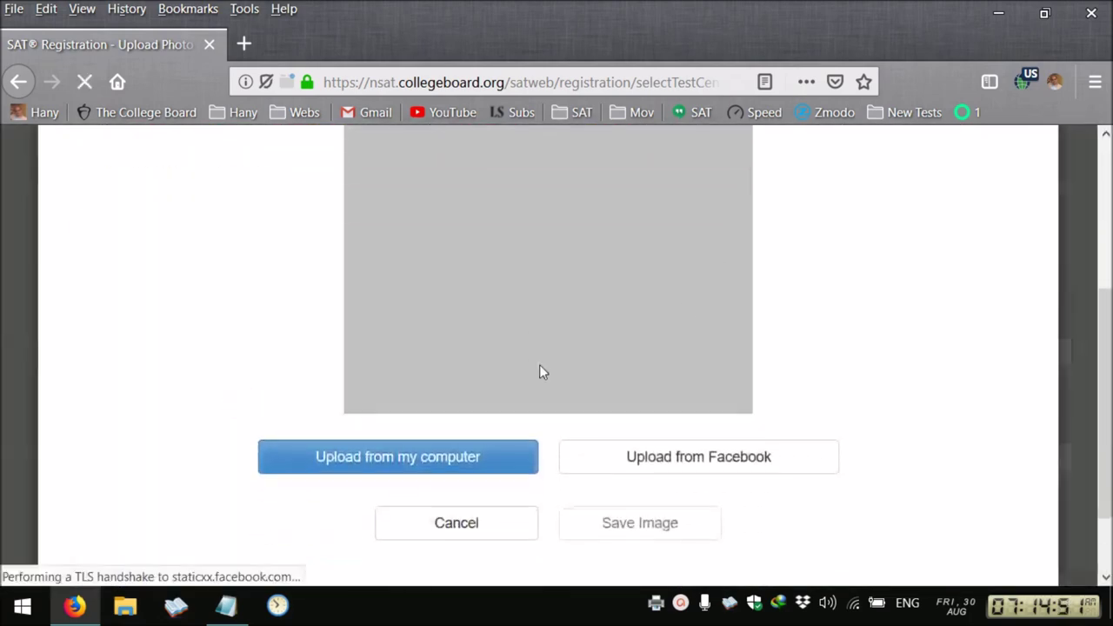
click(816, 341)
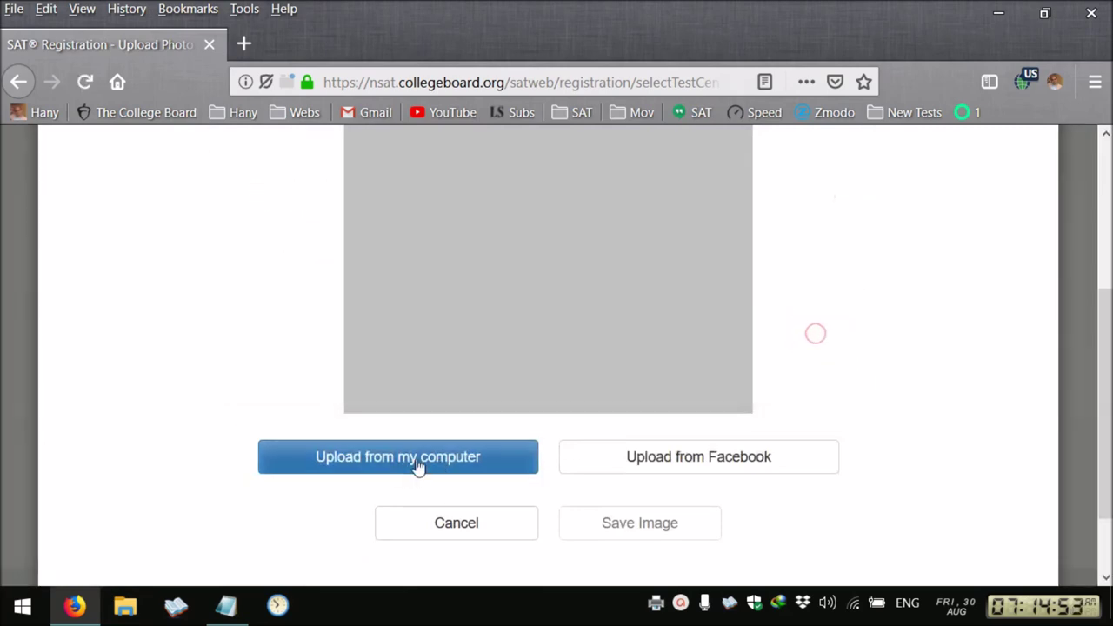
click(416, 458)
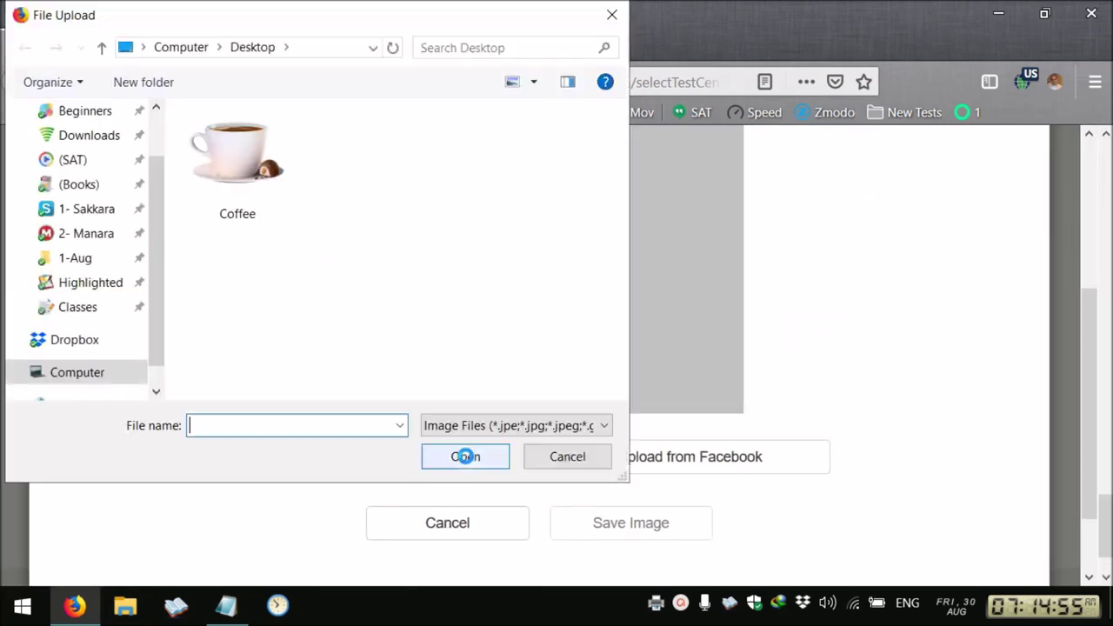
Pick the portrait photo from the Coffee folder, adjust the crop, and save the image
double_click(249, 189)
double_click(561, 184)
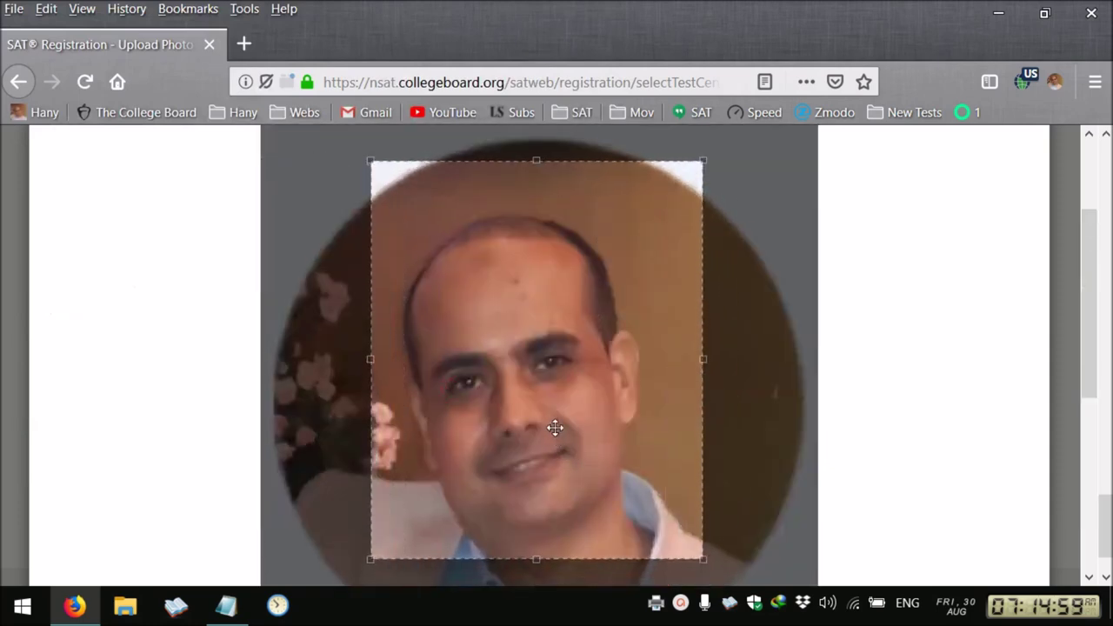
scroll(556, 437, down, 5)
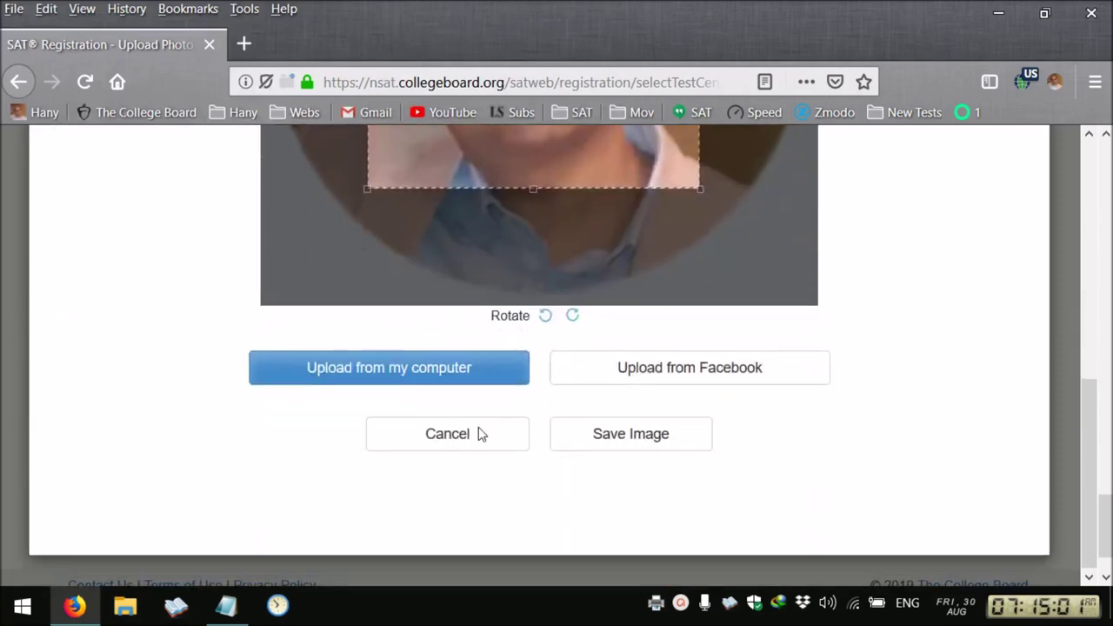
click(623, 444)
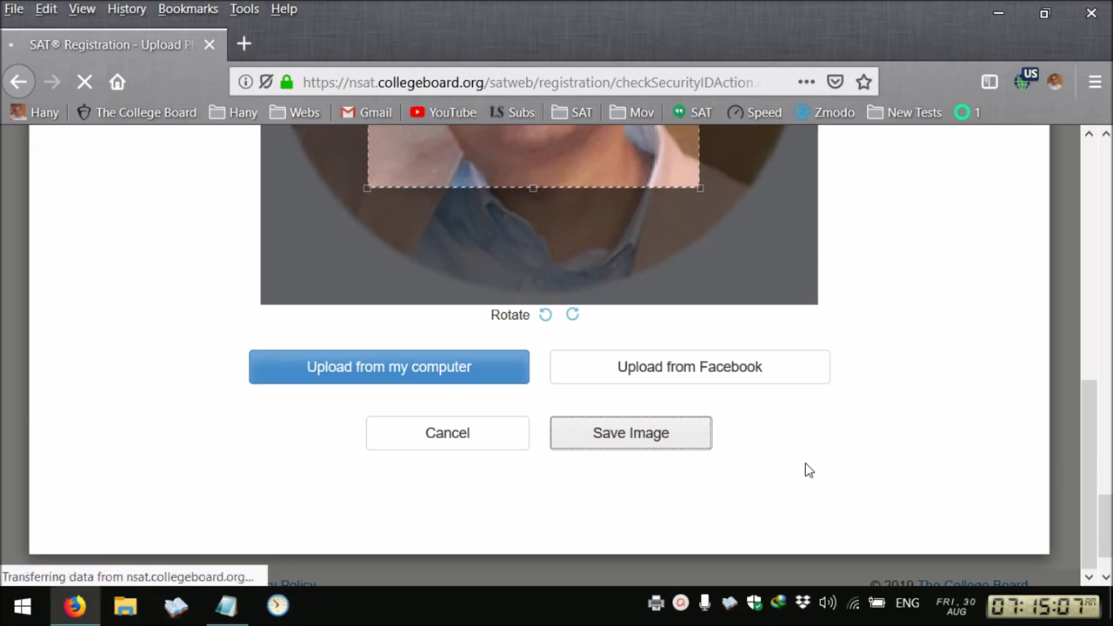
scroll(805, 463, down, 15)
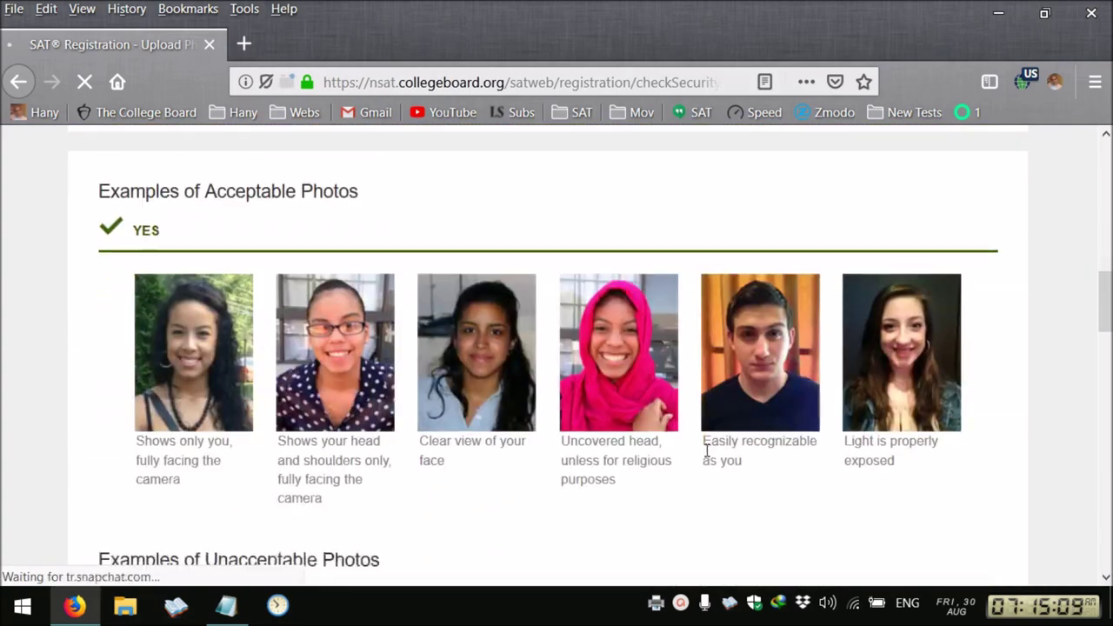
Leave the $29.99 study guide unadded and continue to Order Review
scroll(706, 457, down, 5)
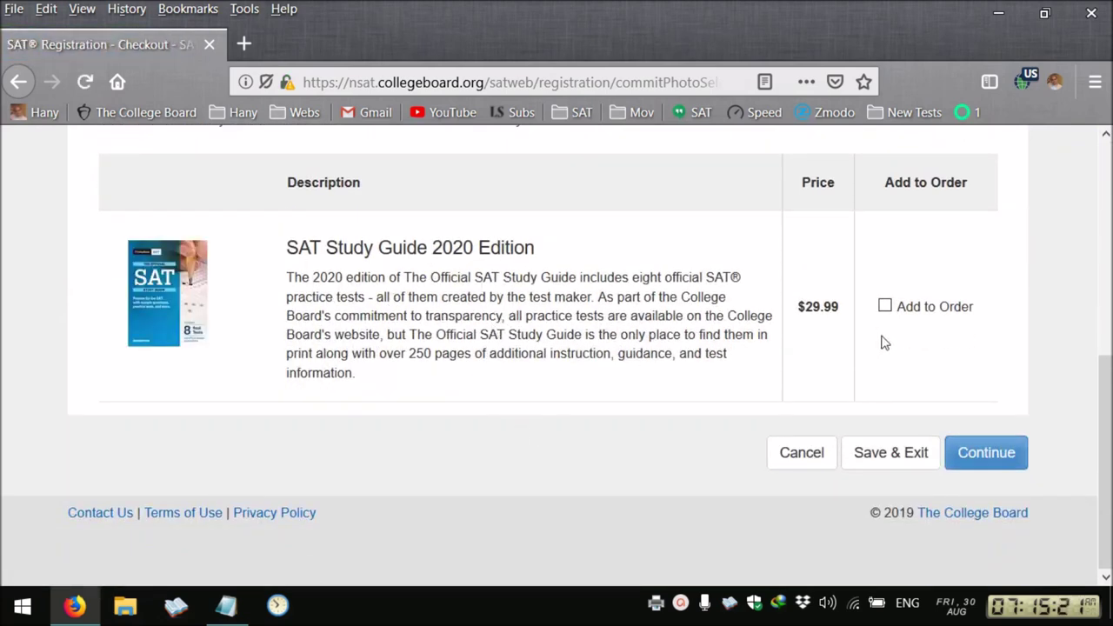
click(992, 467)
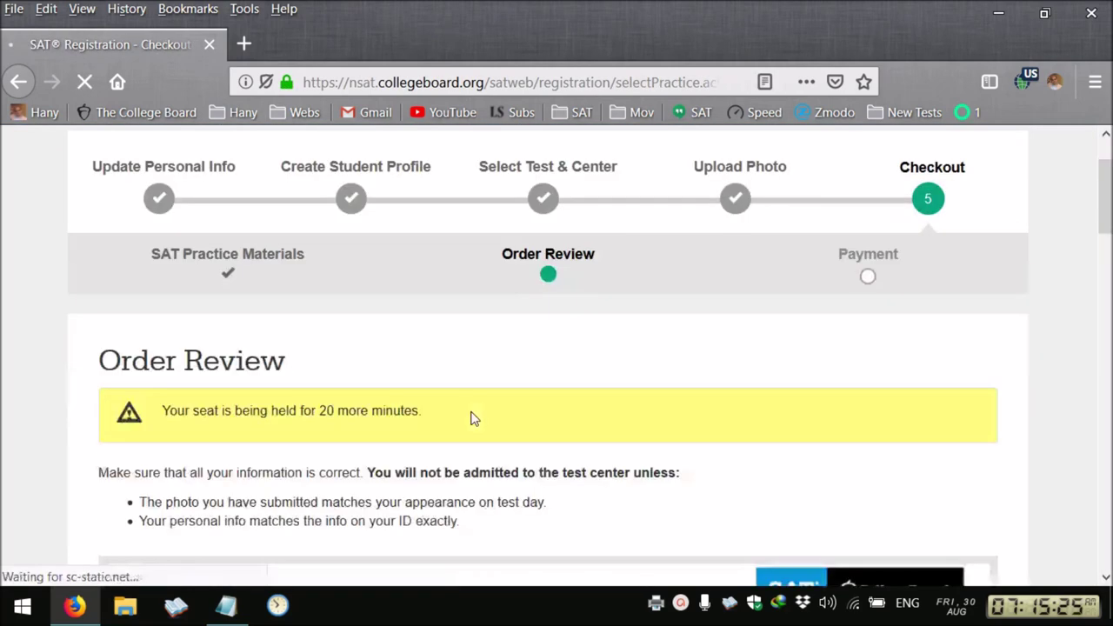
Review the admission ticket preview and $96.50 total, then choose Make Payment
scroll(474, 419, down, 5)
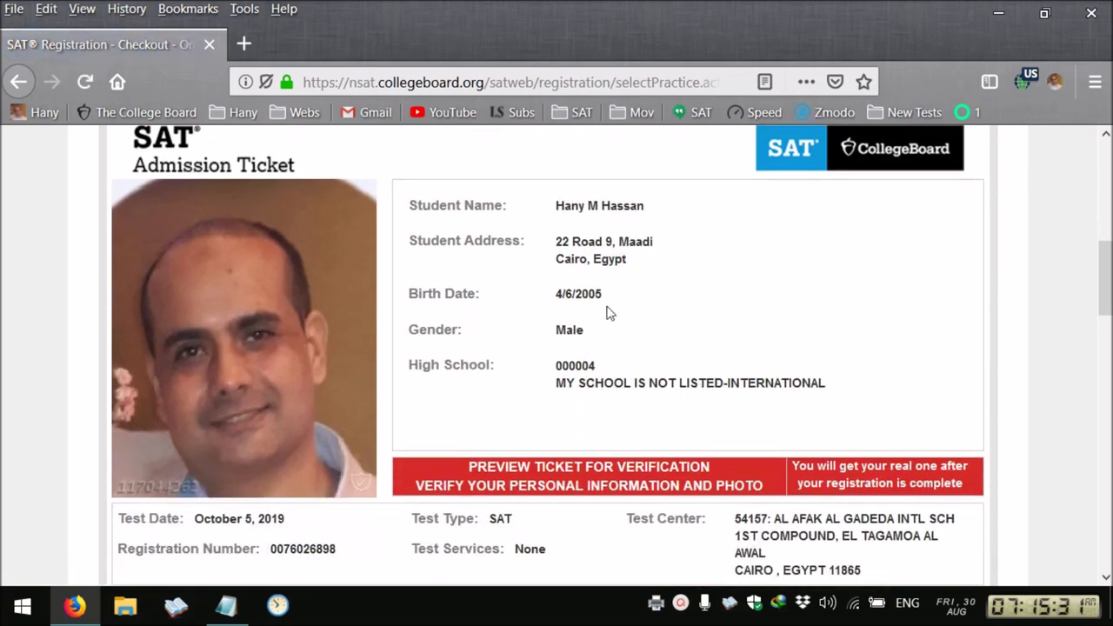
scroll(609, 311, down, 2)
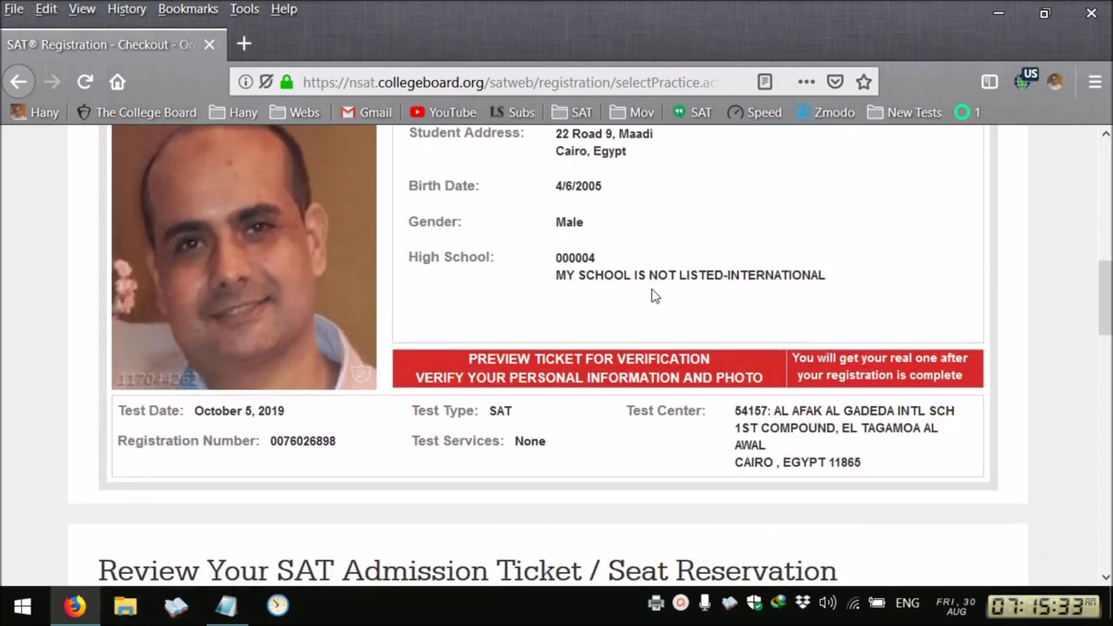
scroll(655, 296, down, 2)
scroll(629, 242, down, 2)
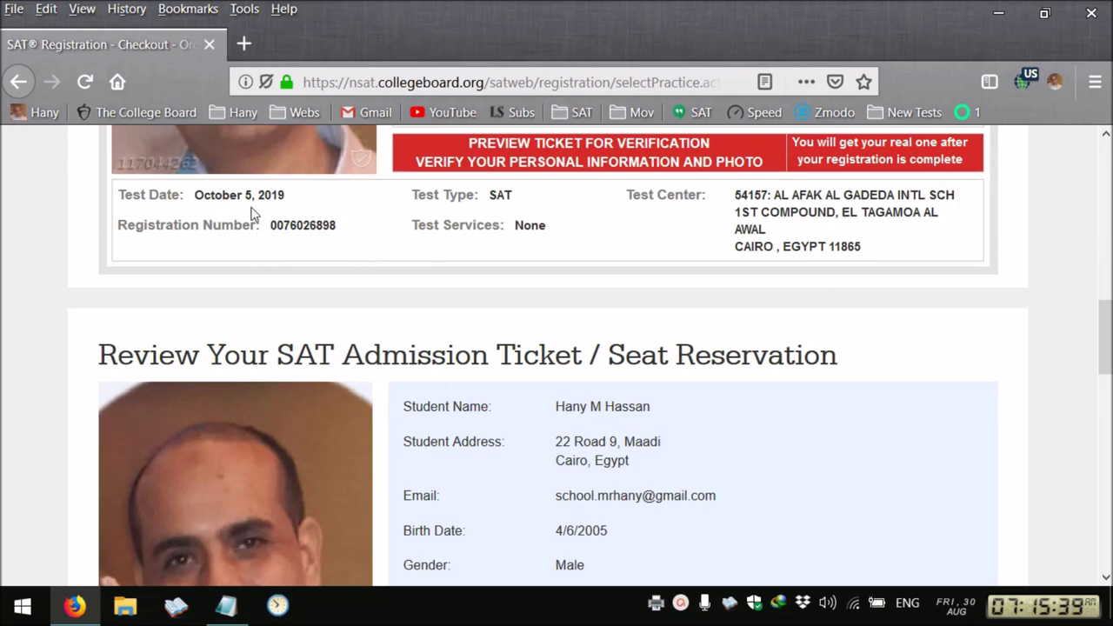
scroll(450, 326, down, 15)
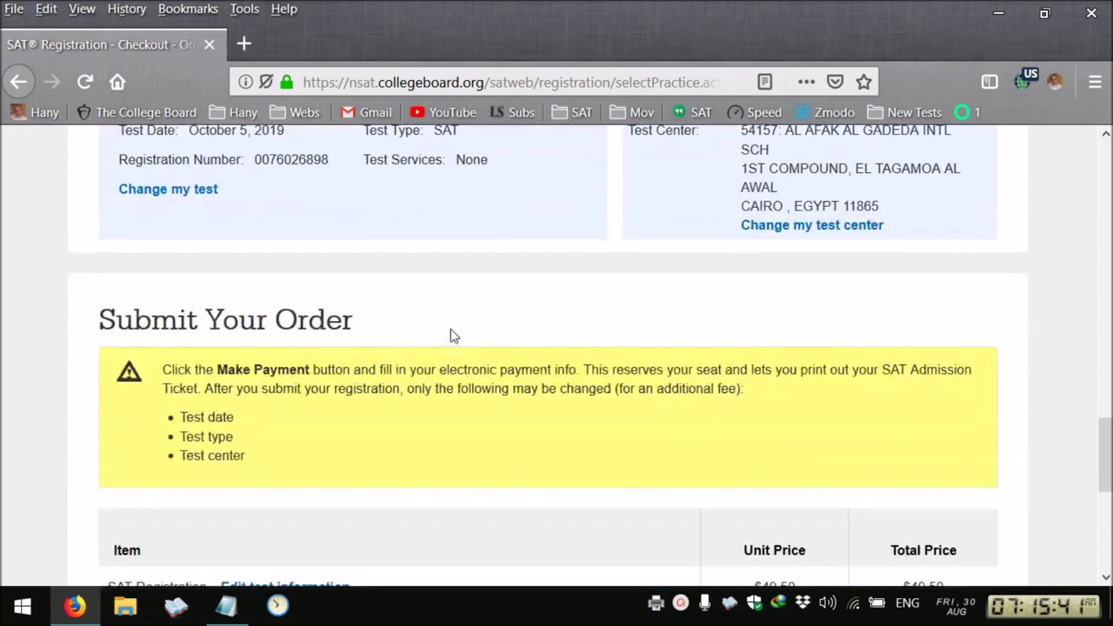
scroll(451, 329, down, 3)
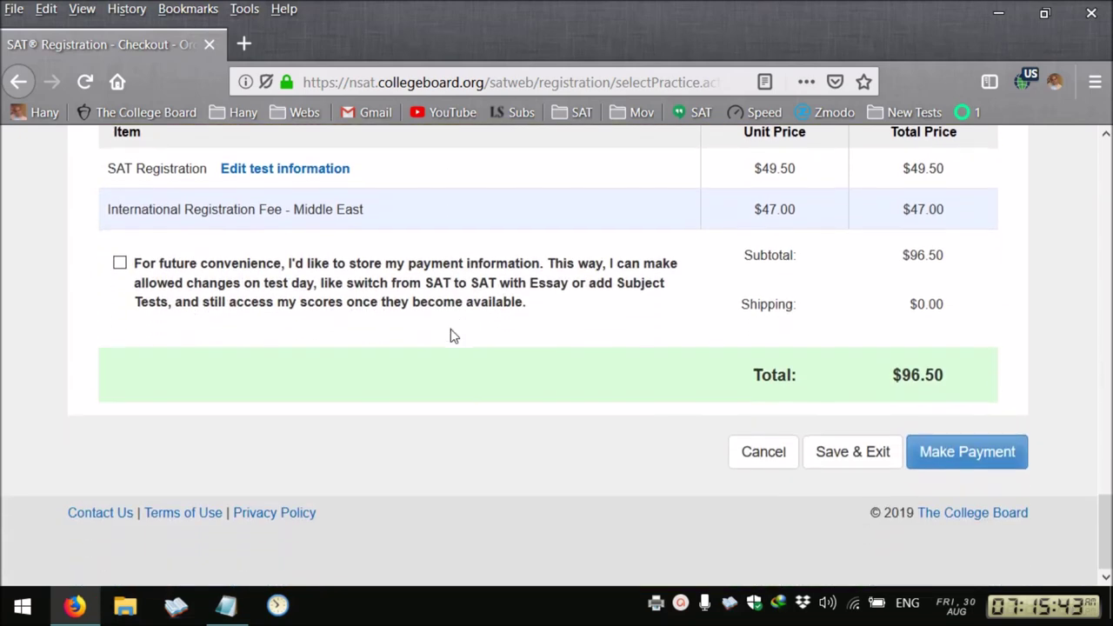
click(981, 455)
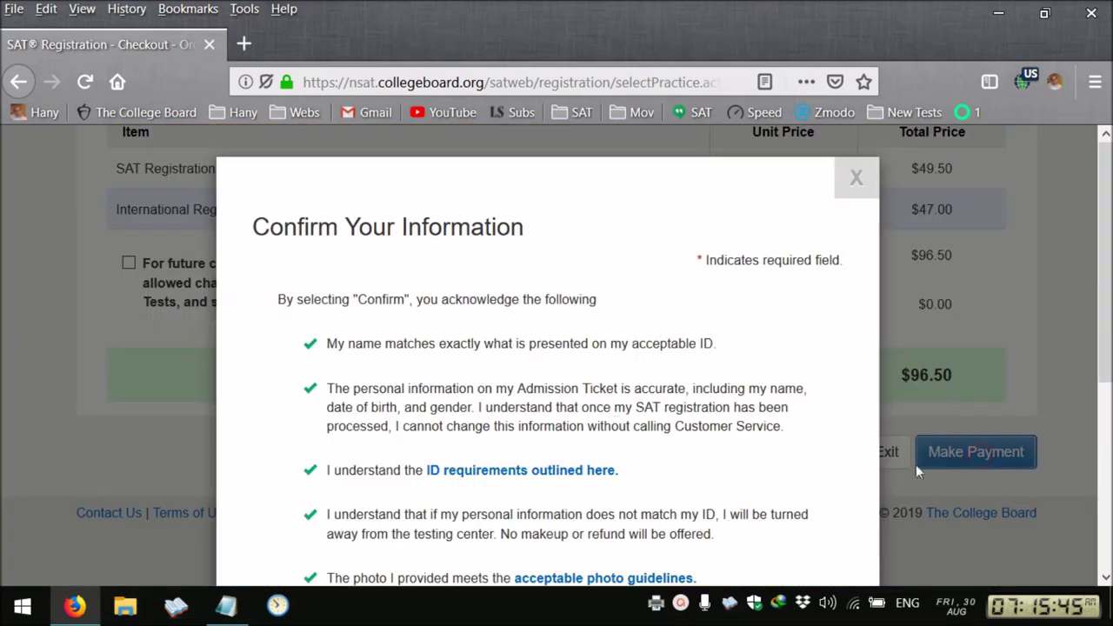
Tick 'I agree with this information' and confirm it
scroll(338, 472, down, 6)
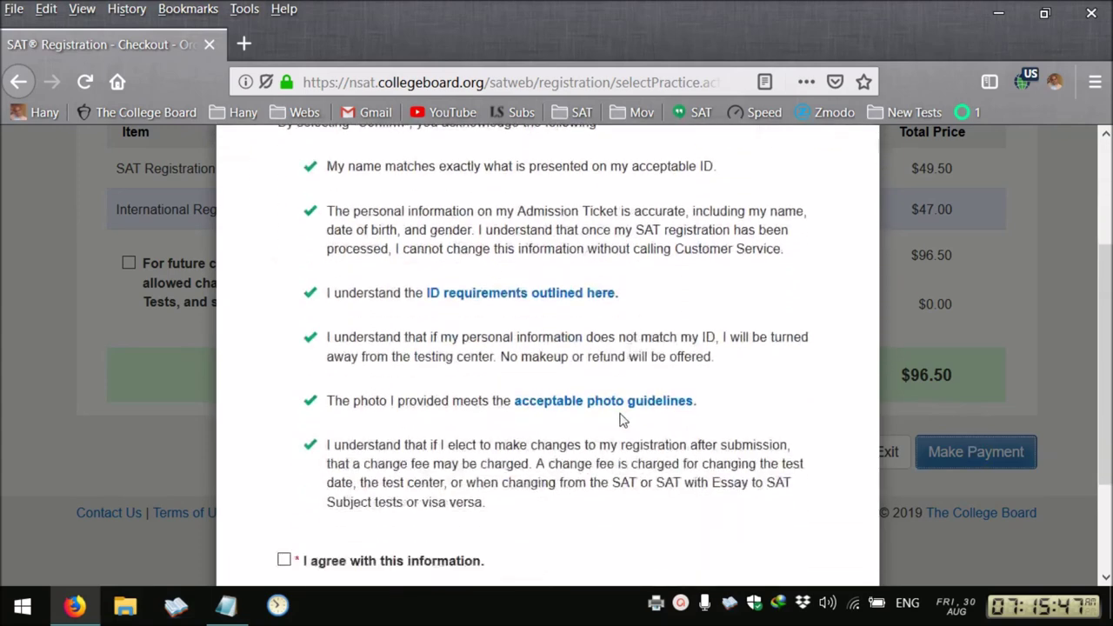
click(286, 414)
click(818, 492)
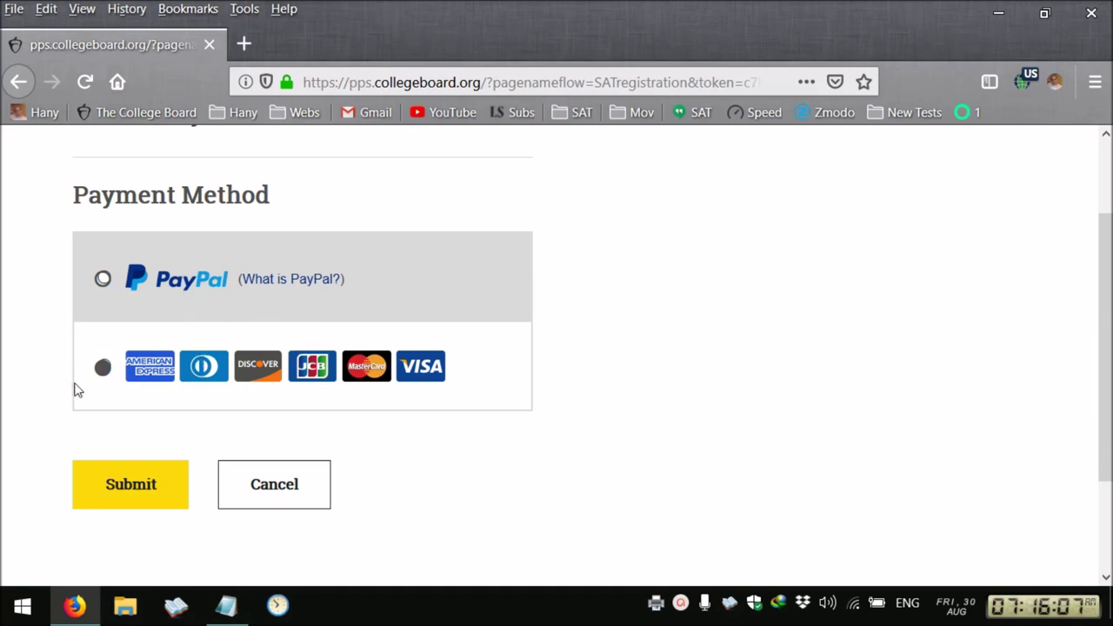
Enter the credit card number and set card type Visa with expiry June 2024
scroll(75, 390, down, 2)
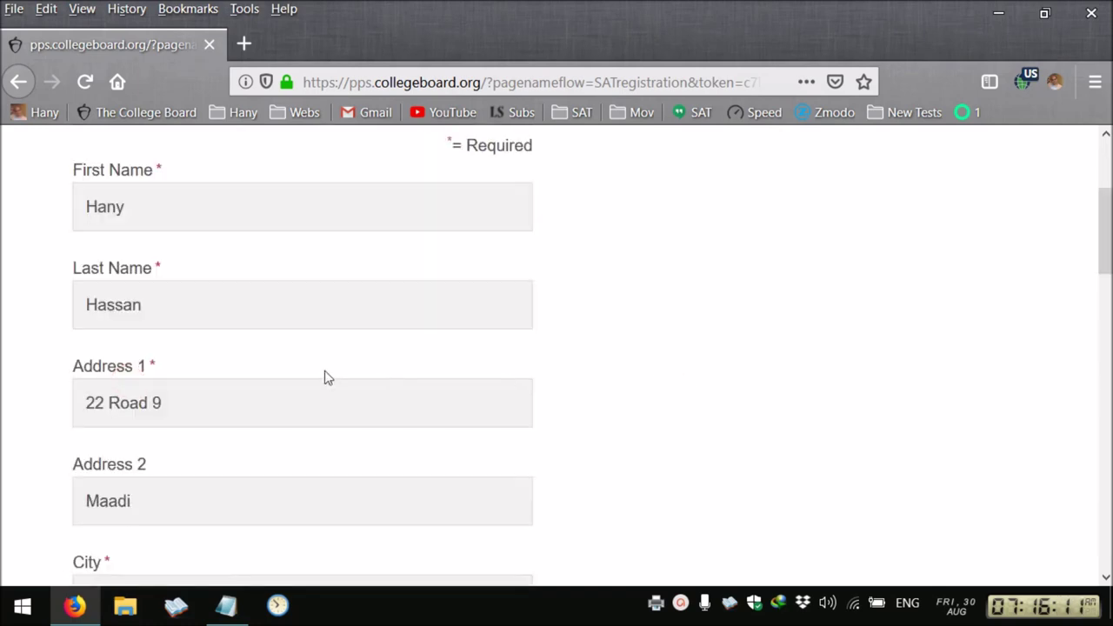
scroll(327, 377, down, 6)
scroll(319, 401, up, 8)
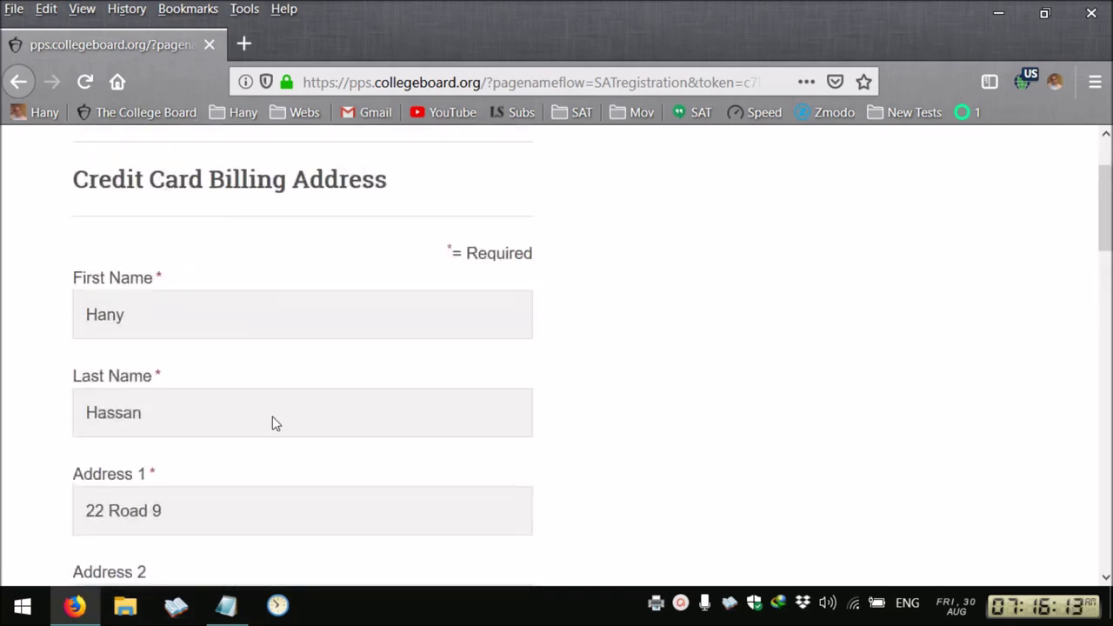
scroll(261, 396, down, 18)
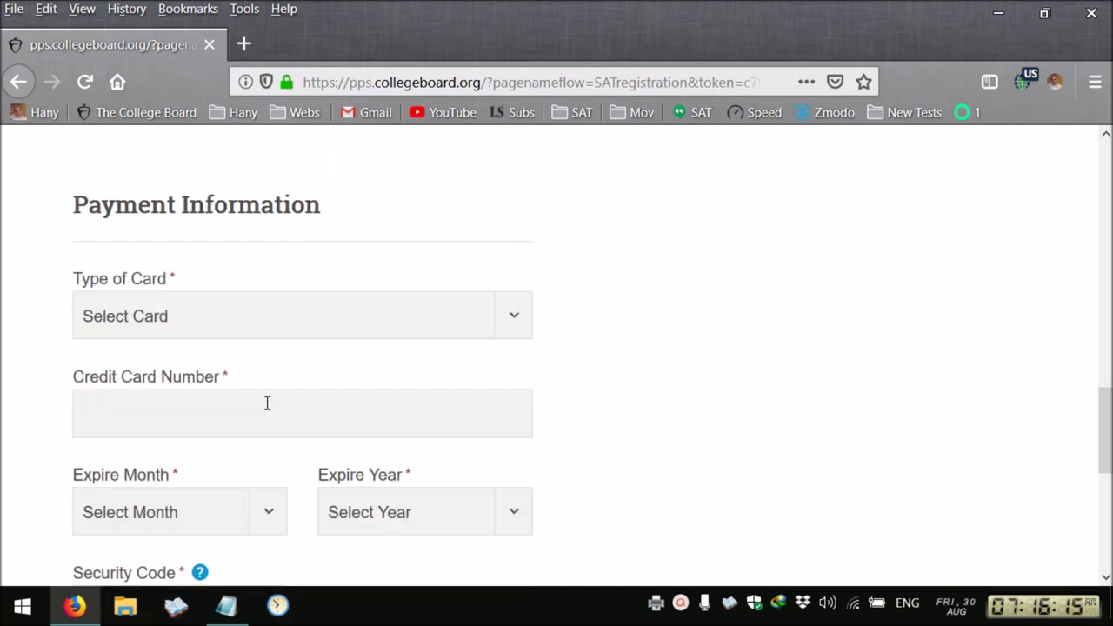
click(268, 384)
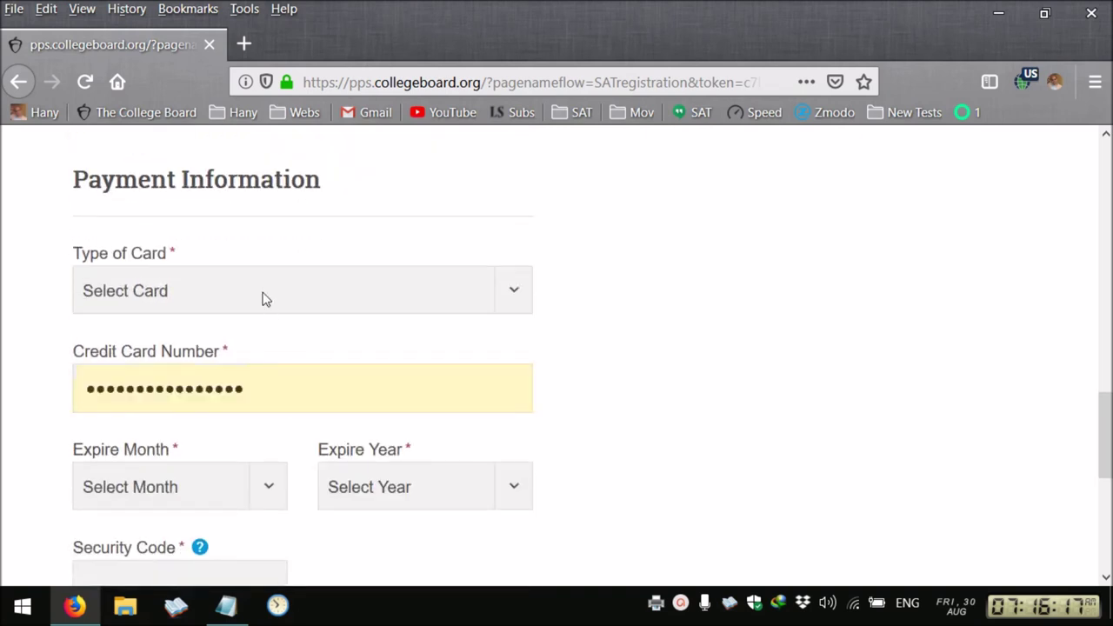
click(260, 297)
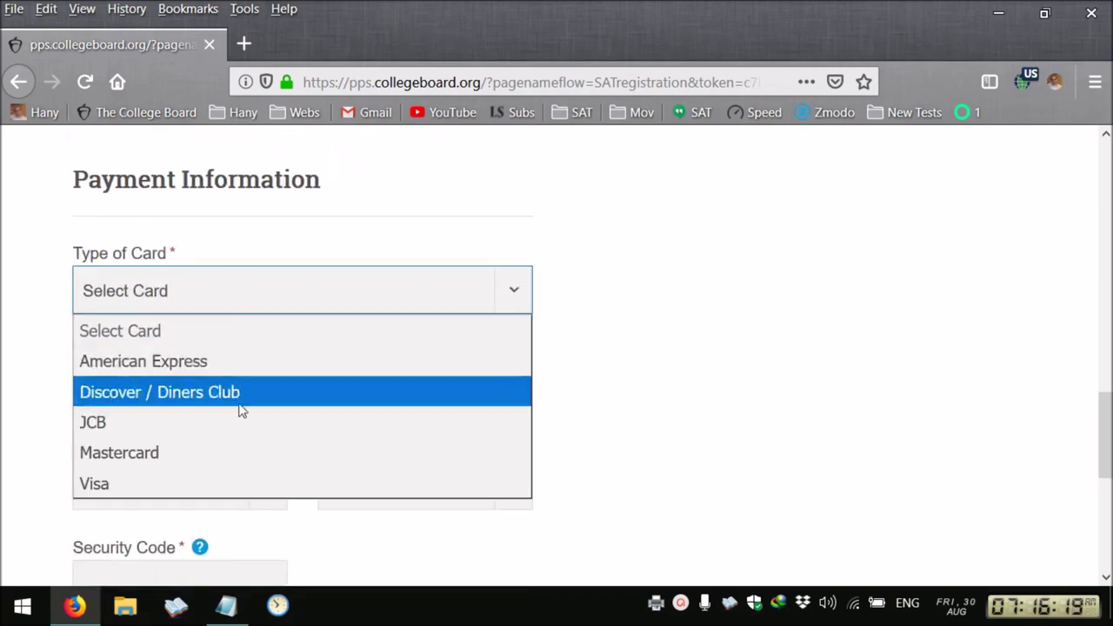
click(241, 482)
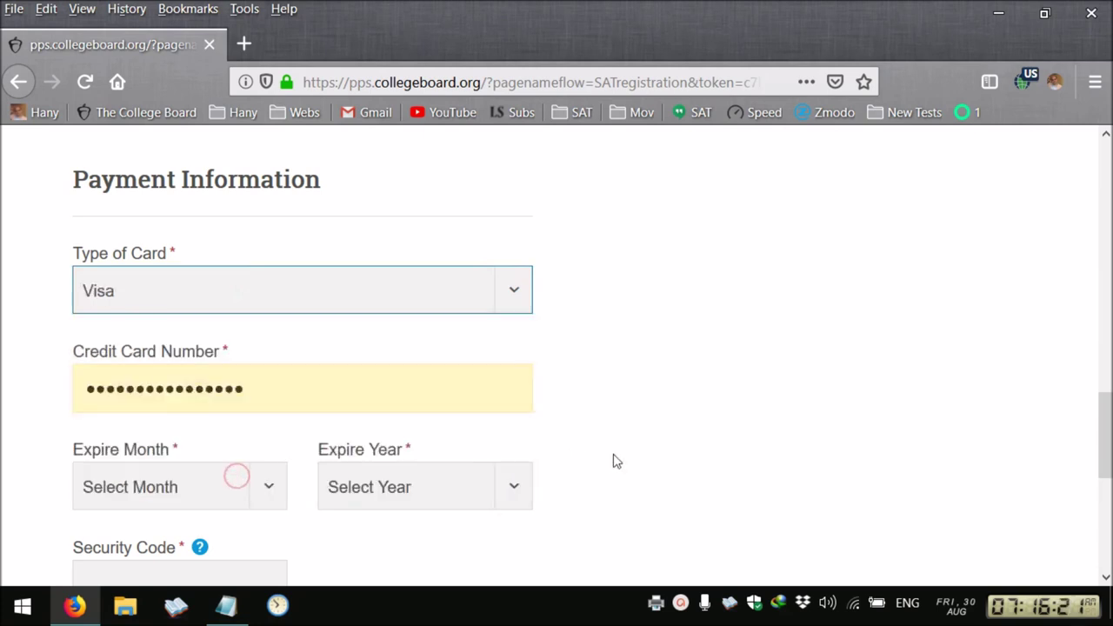
scroll(570, 460, down, 1)
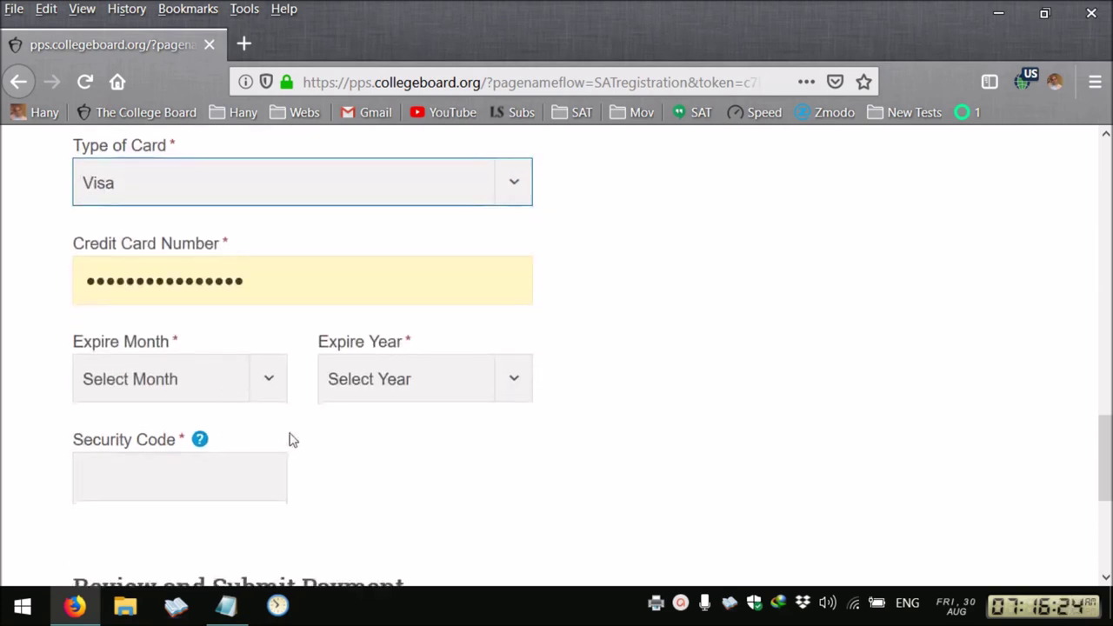
click(268, 382)
click(253, 315)
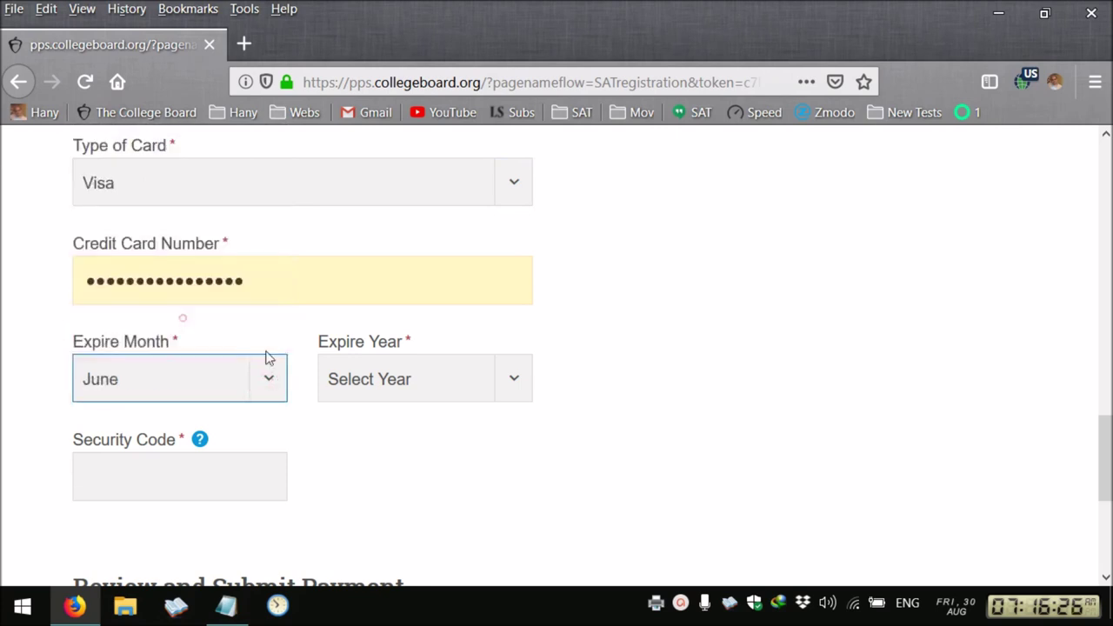
click(473, 387)
click(383, 320)
Enter the card security code, submit the payment, and decline Firefox's login update
scroll(380, 317, down, 2)
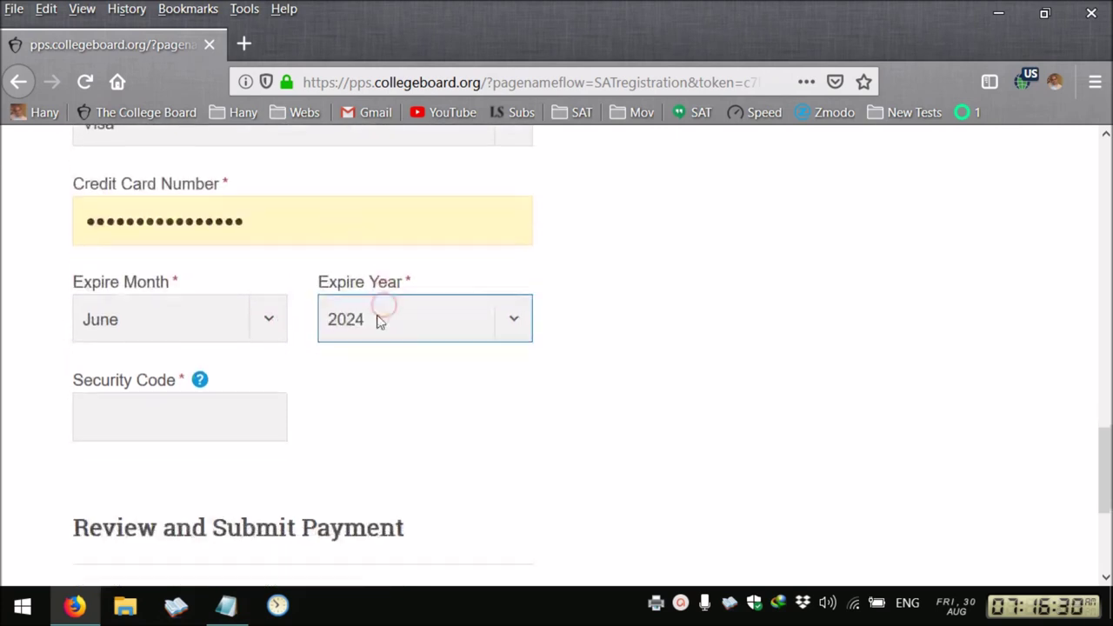
click(188, 370)
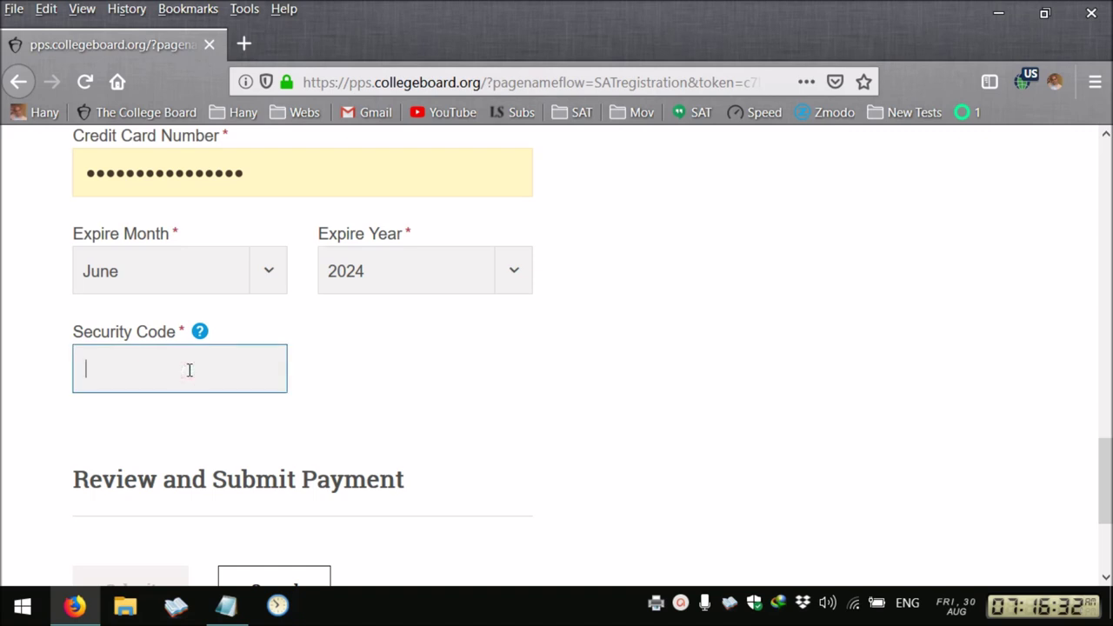
click(437, 426)
scroll(487, 439, down, 2)
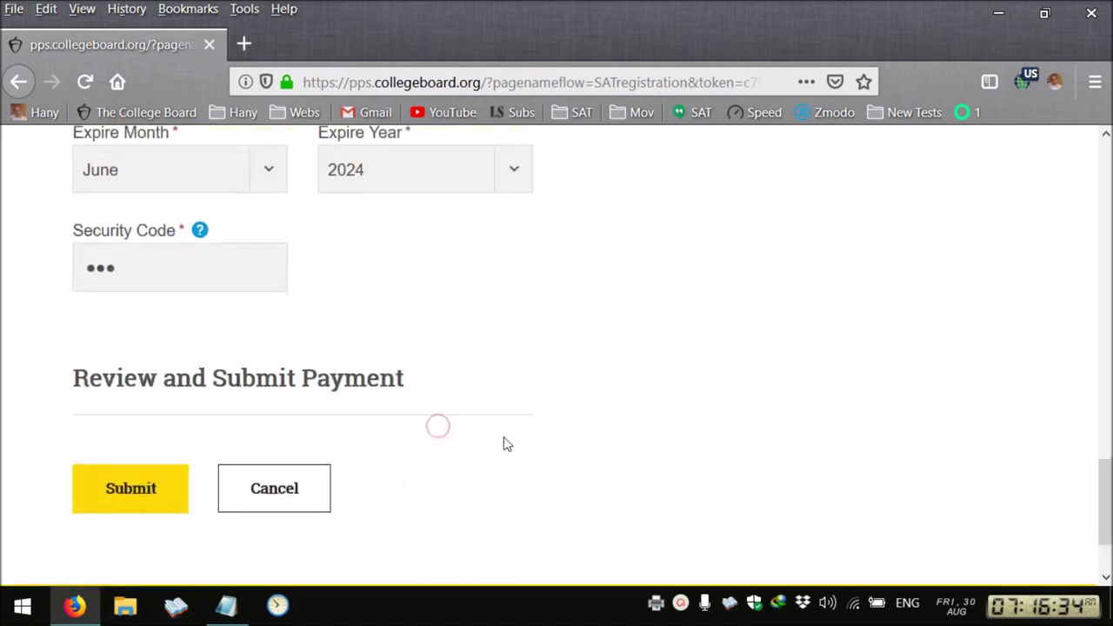
click(141, 502)
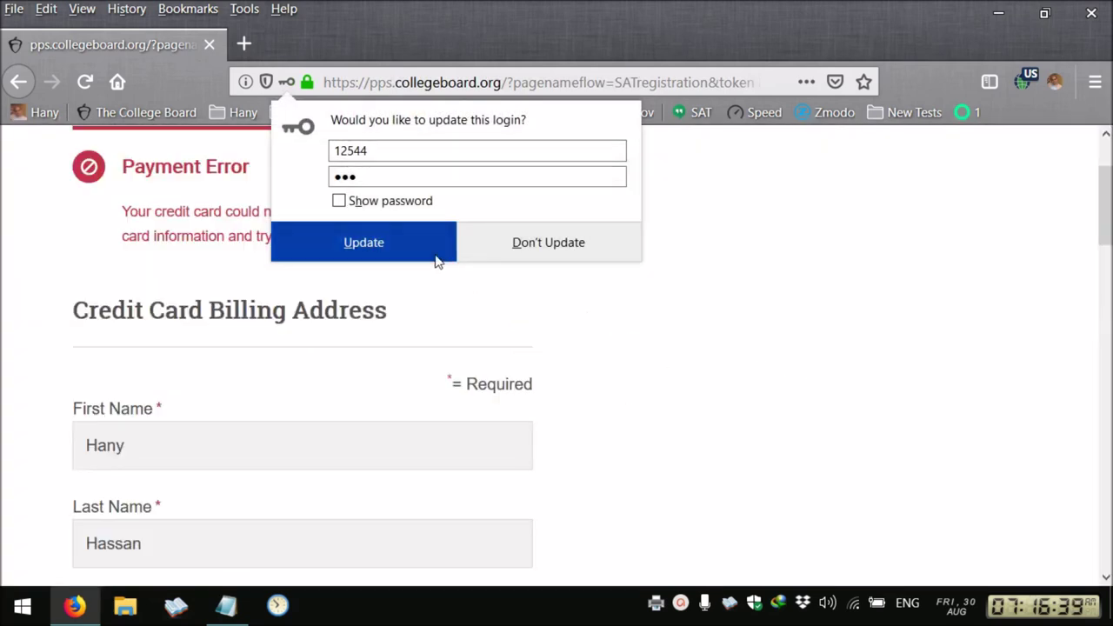
click(556, 250)
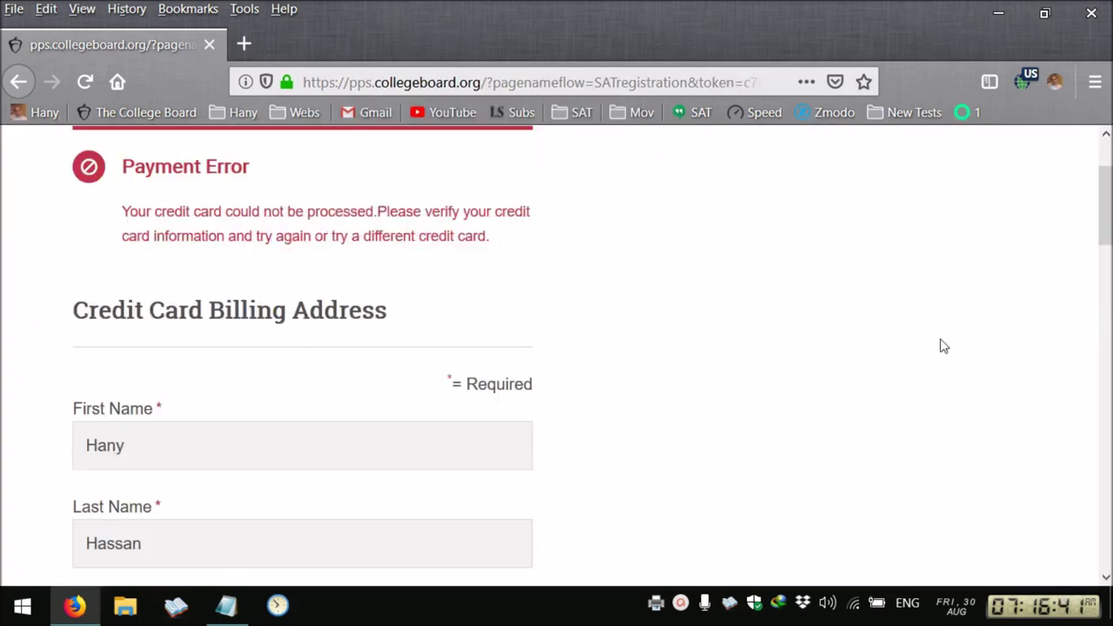